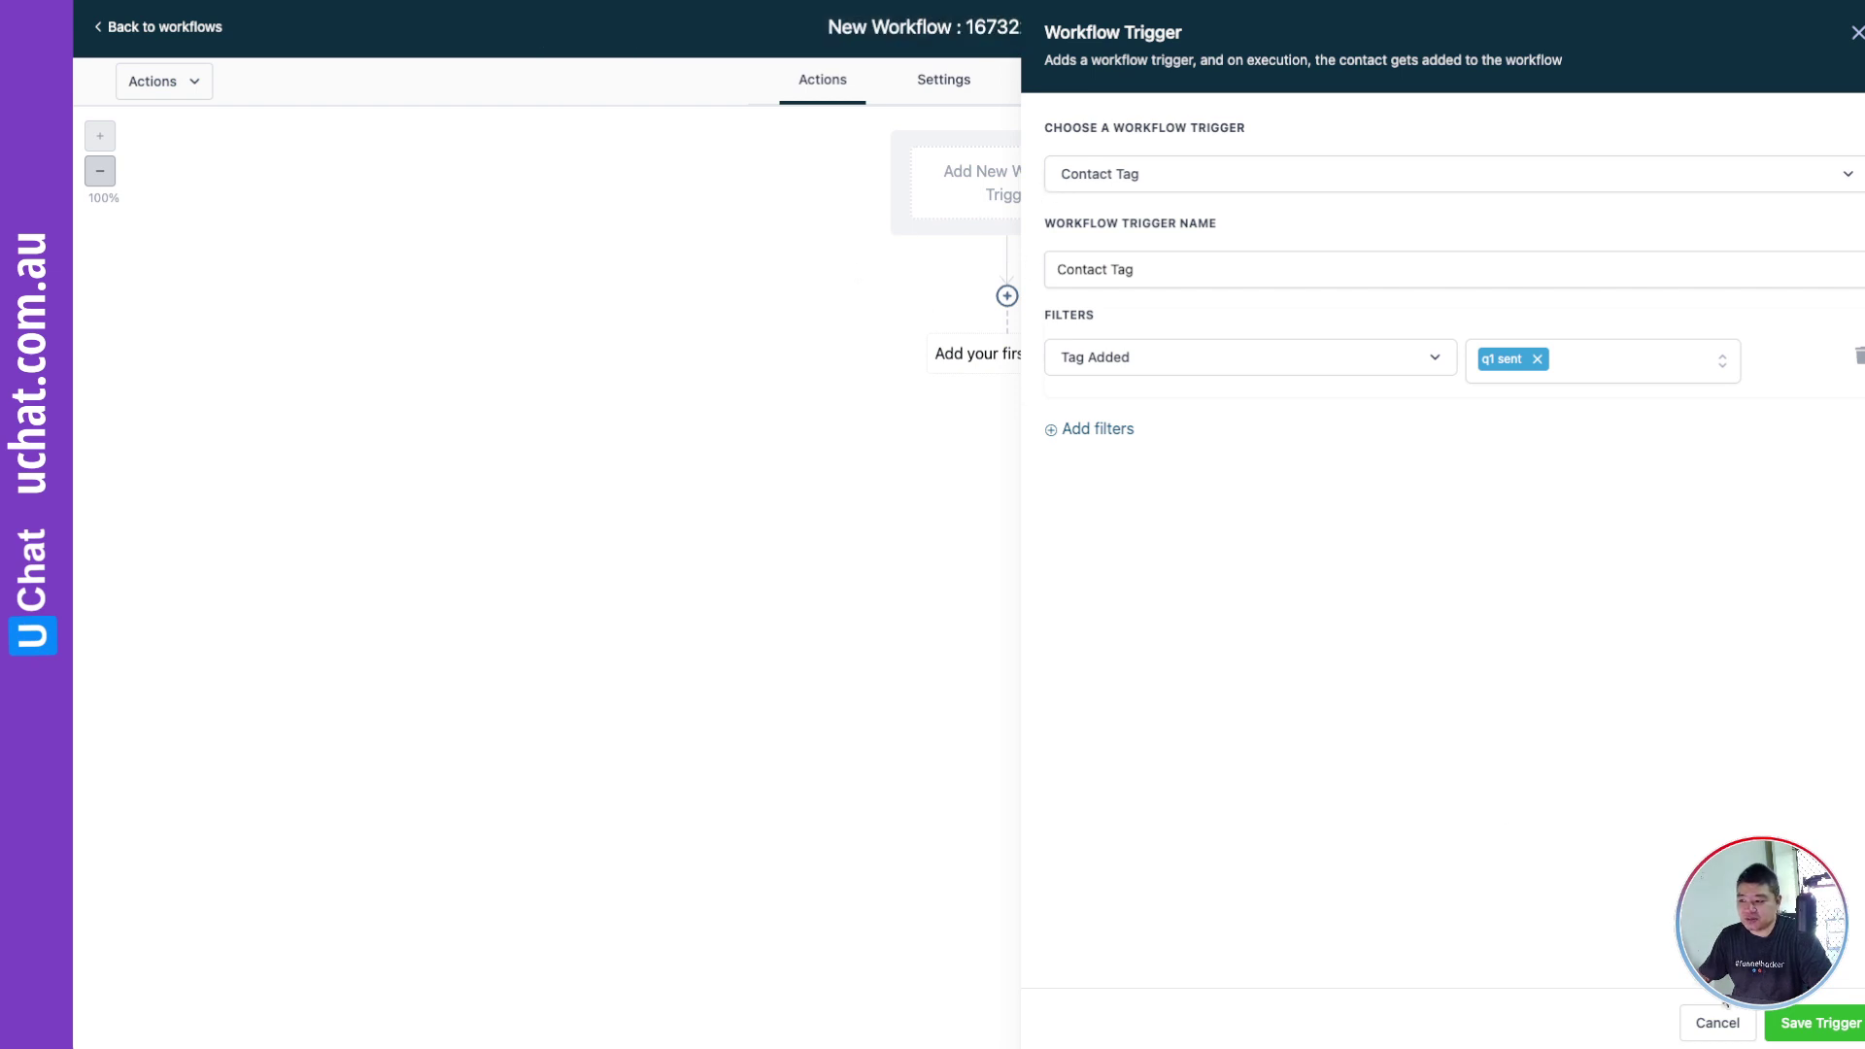
Step: Replace the workflow trigger with Contact Tag, filtered on Tag Added, and open the tag list
{"action": "left_click", "coordinate": [1698, 1021]}
{"action": "left_click", "coordinate": [1006, 173]}
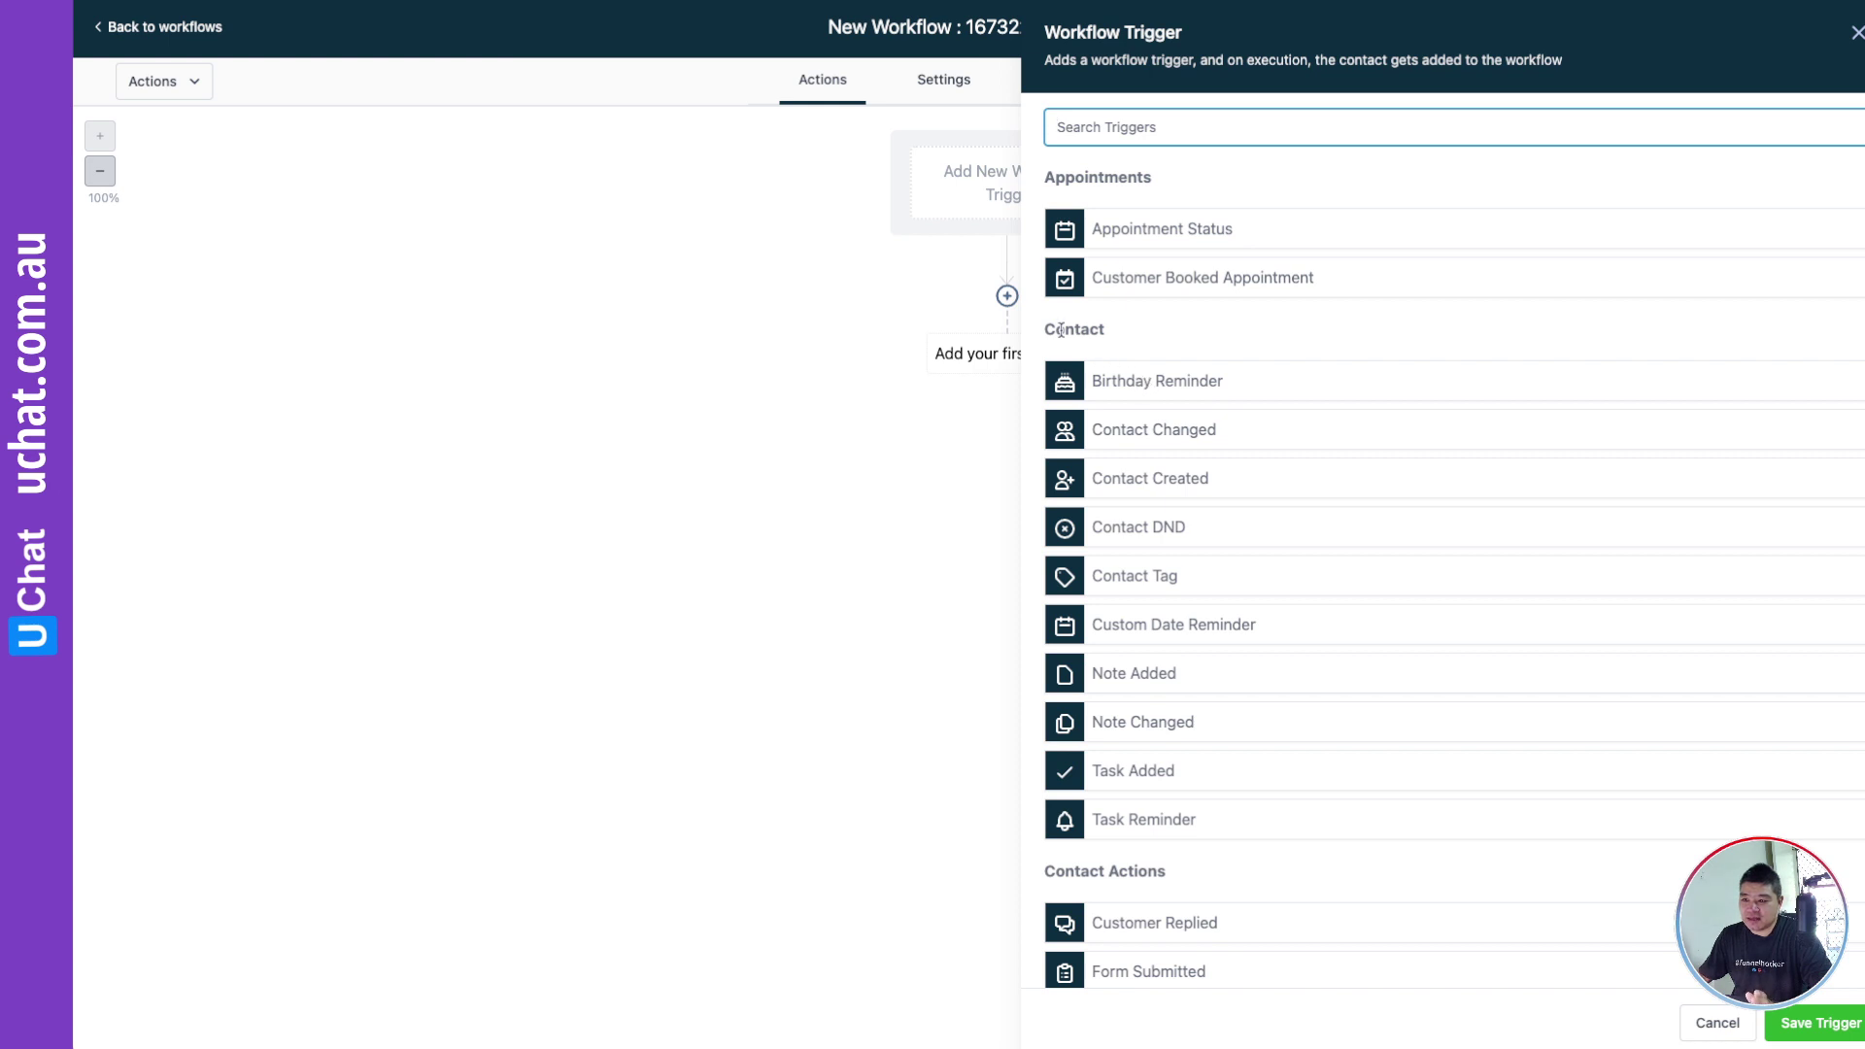
{"action": "left_click", "coordinate": [1132, 575]}
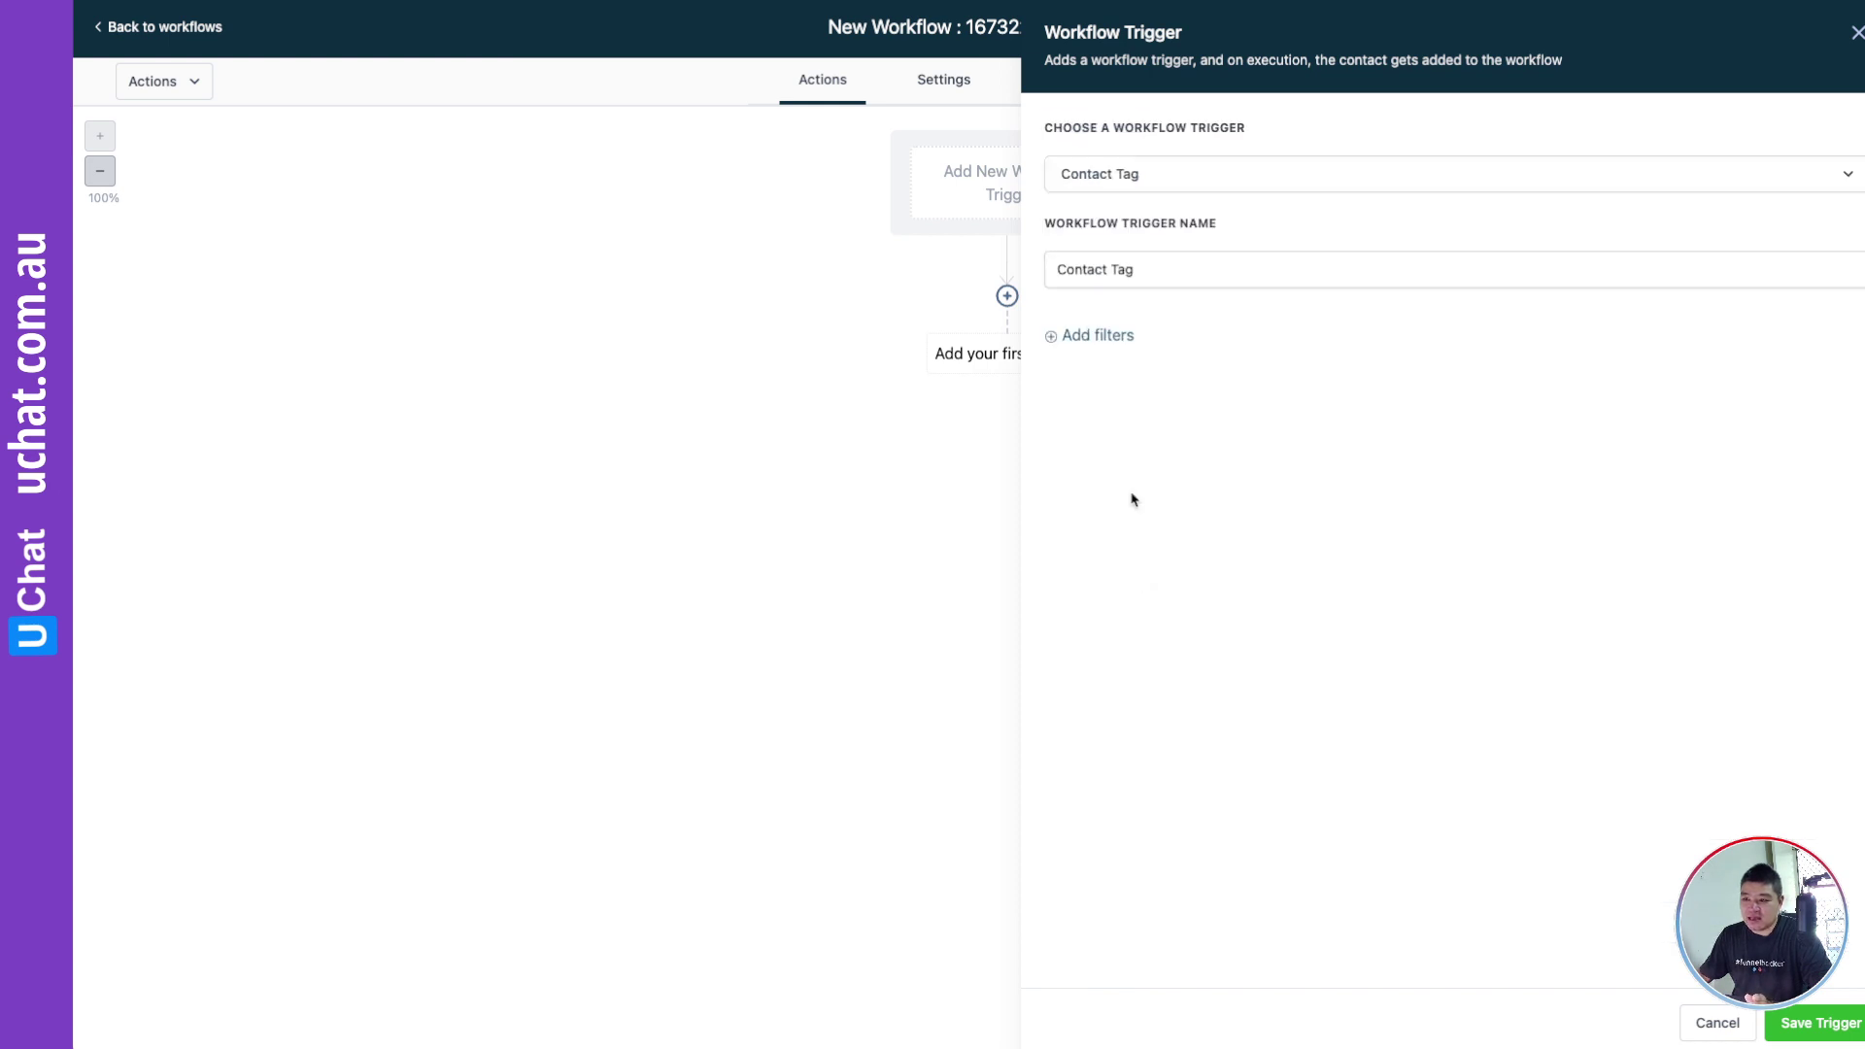
{"action": "left_click", "coordinate": [1103, 336]}
{"action": "left_click", "coordinate": [1106, 359]}
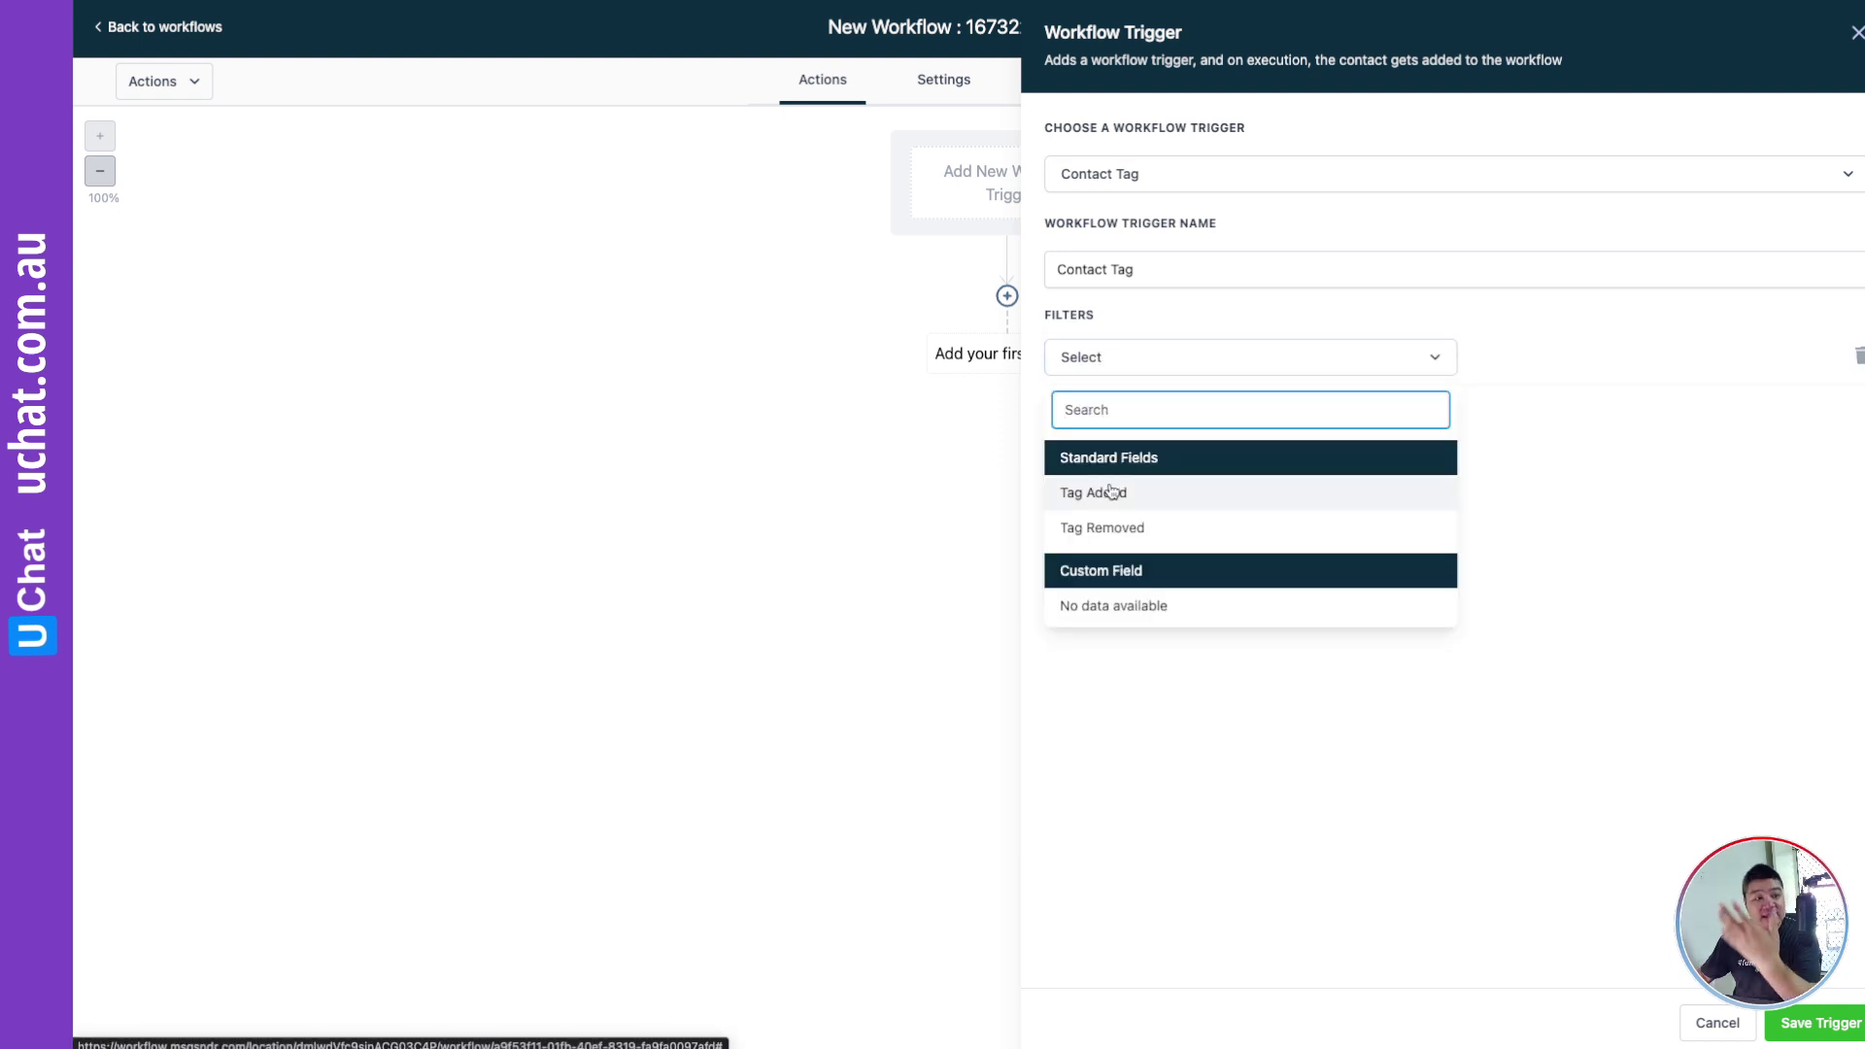
{"action": "left_click", "coordinate": [1111, 493]}
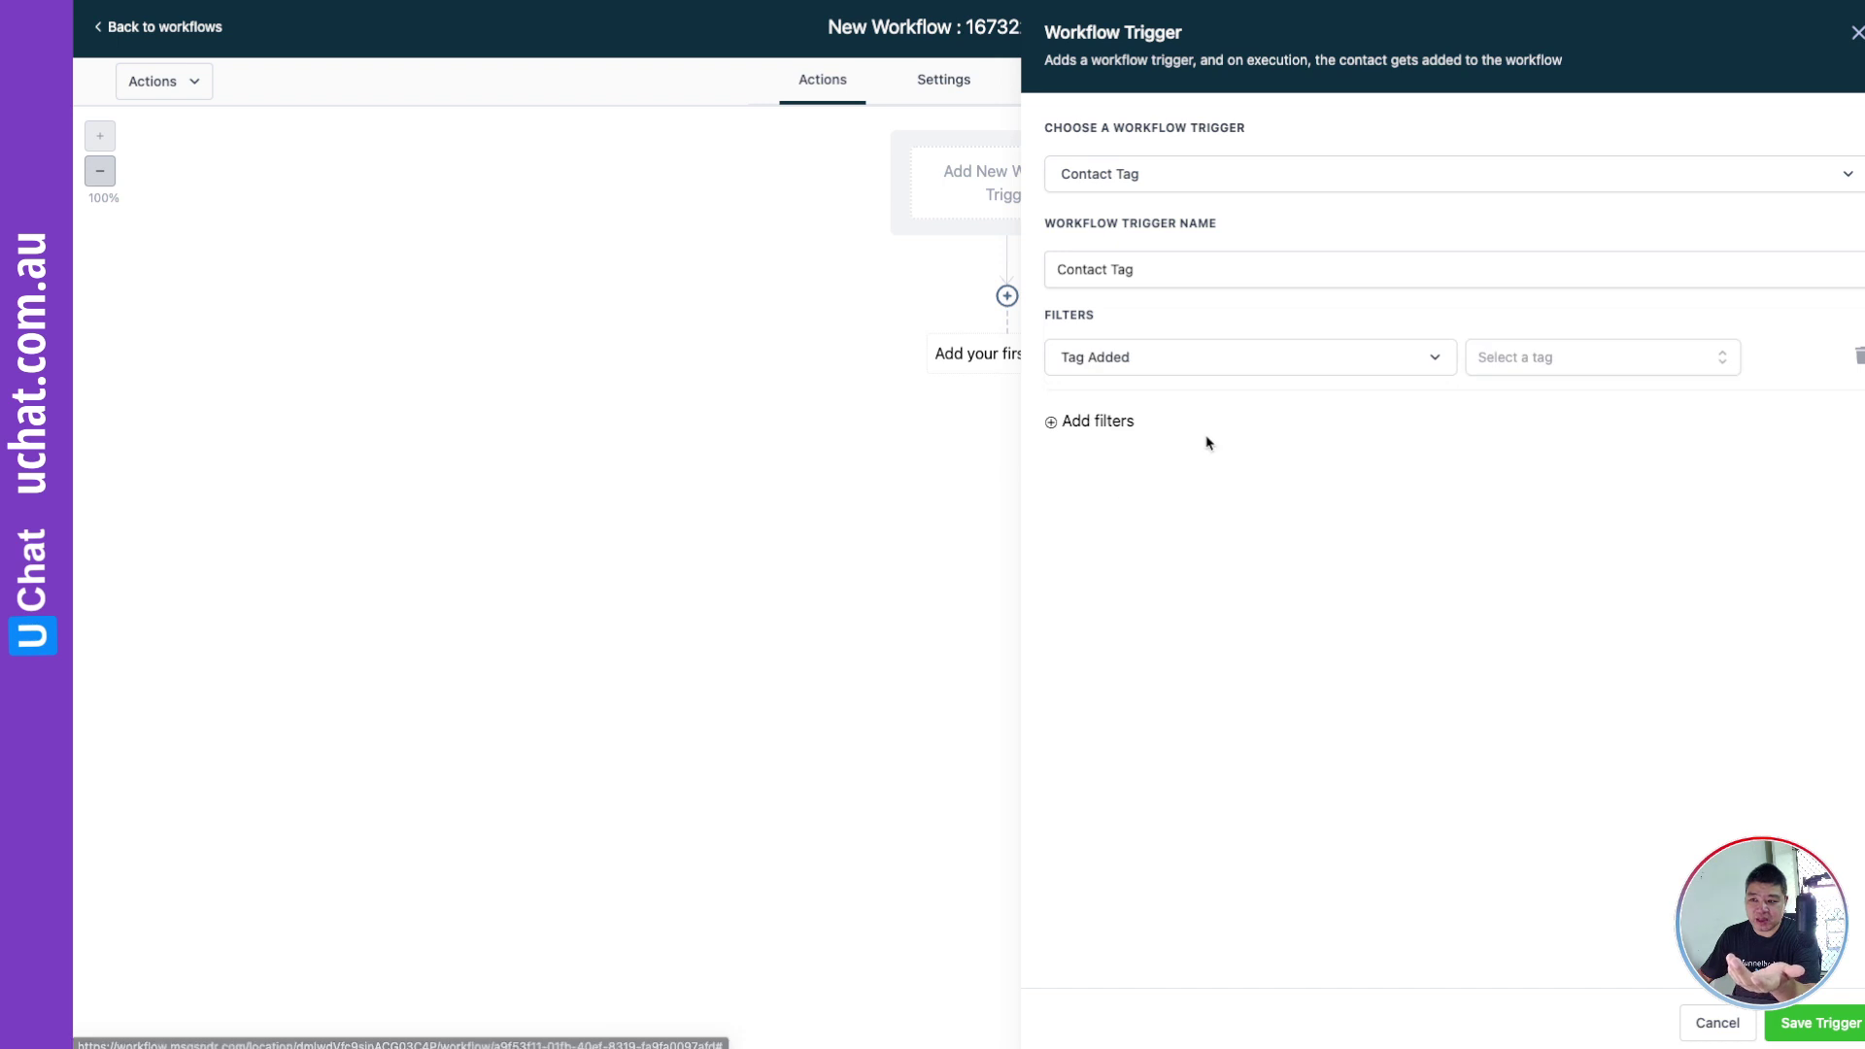
{"action": "left_click", "coordinate": [1522, 367]}
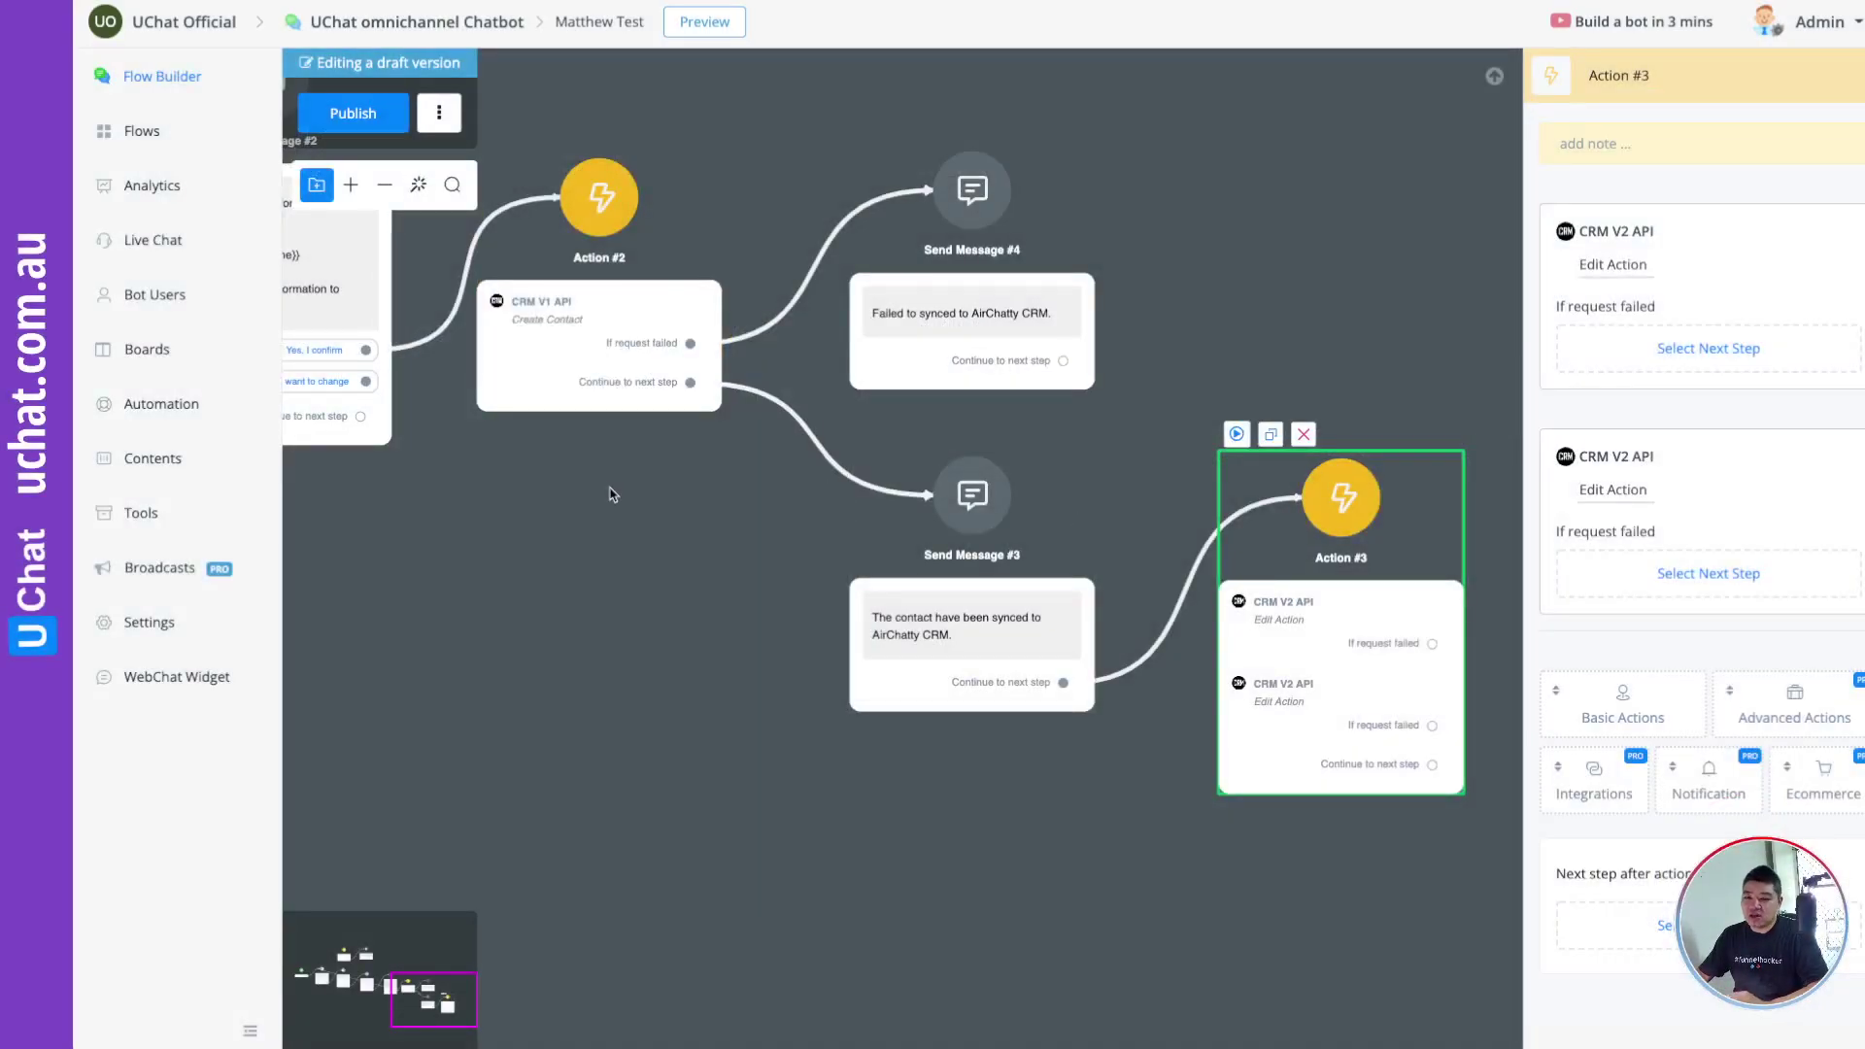
Step: Pan the UChat flow canvas to bring the Action #2 node into view
{"action": "left_click_drag", "start_coordinate": [612, 494], "coordinate": [833, 632]}
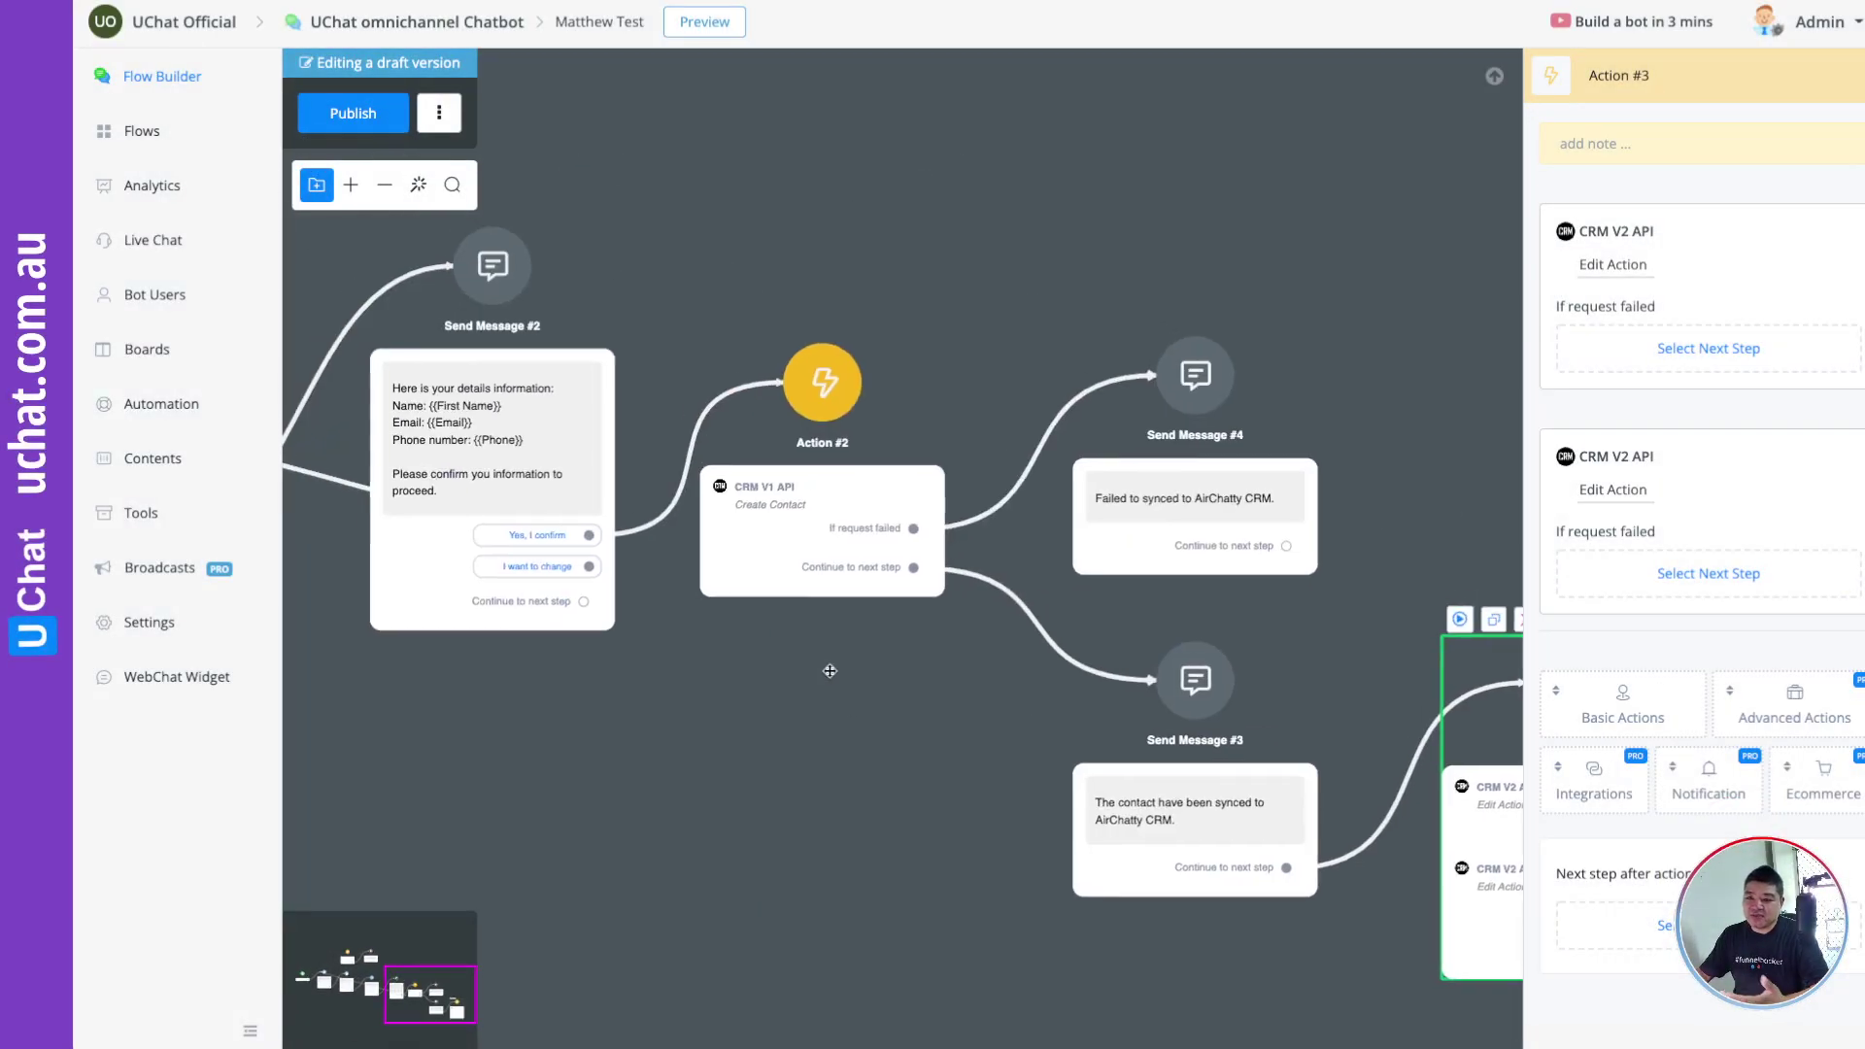
Step: Open Action #2 to show its CRM V1 API Create Contact step and routing
{"action": "scroll", "coordinate": [845, 530], "scroll_direction": "up", "scroll_amount": 5}
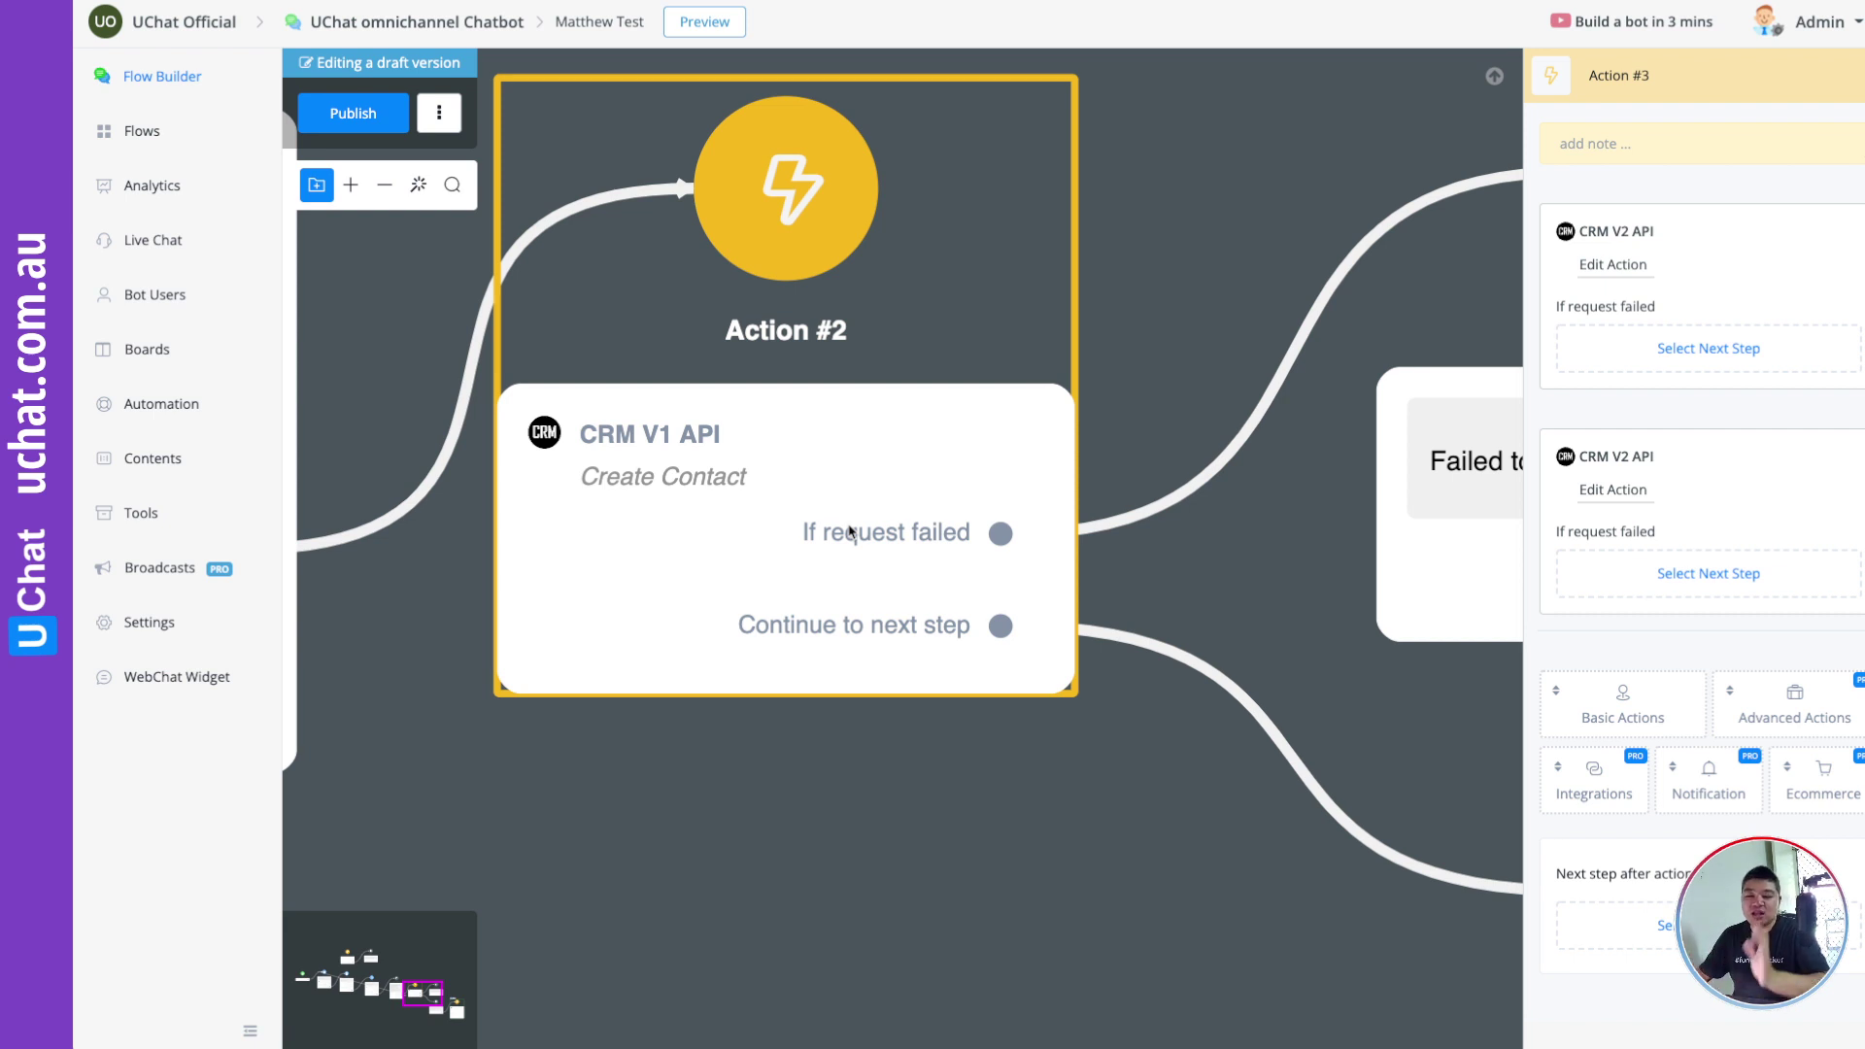
{"action": "scroll", "coordinate": [804, 554], "scroll_direction": "down", "scroll_amount": 5}
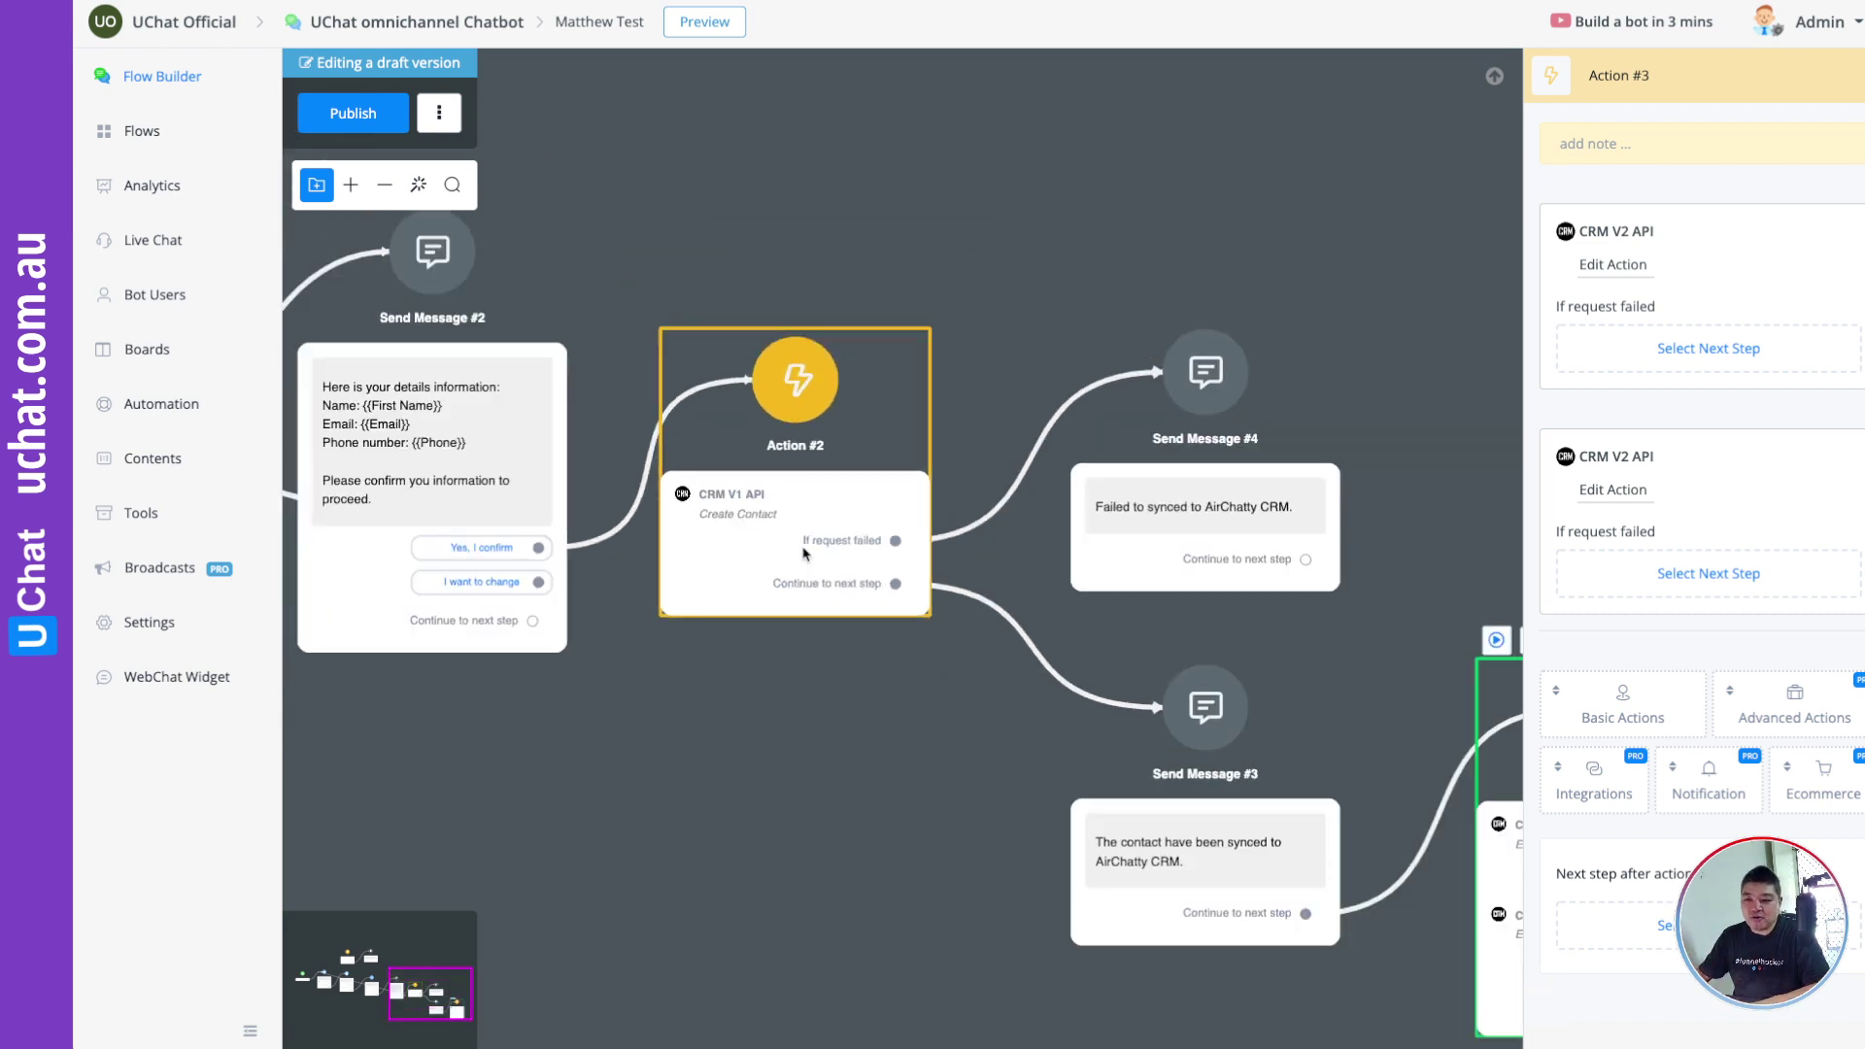
{"action": "left_click", "coordinate": [800, 532]}
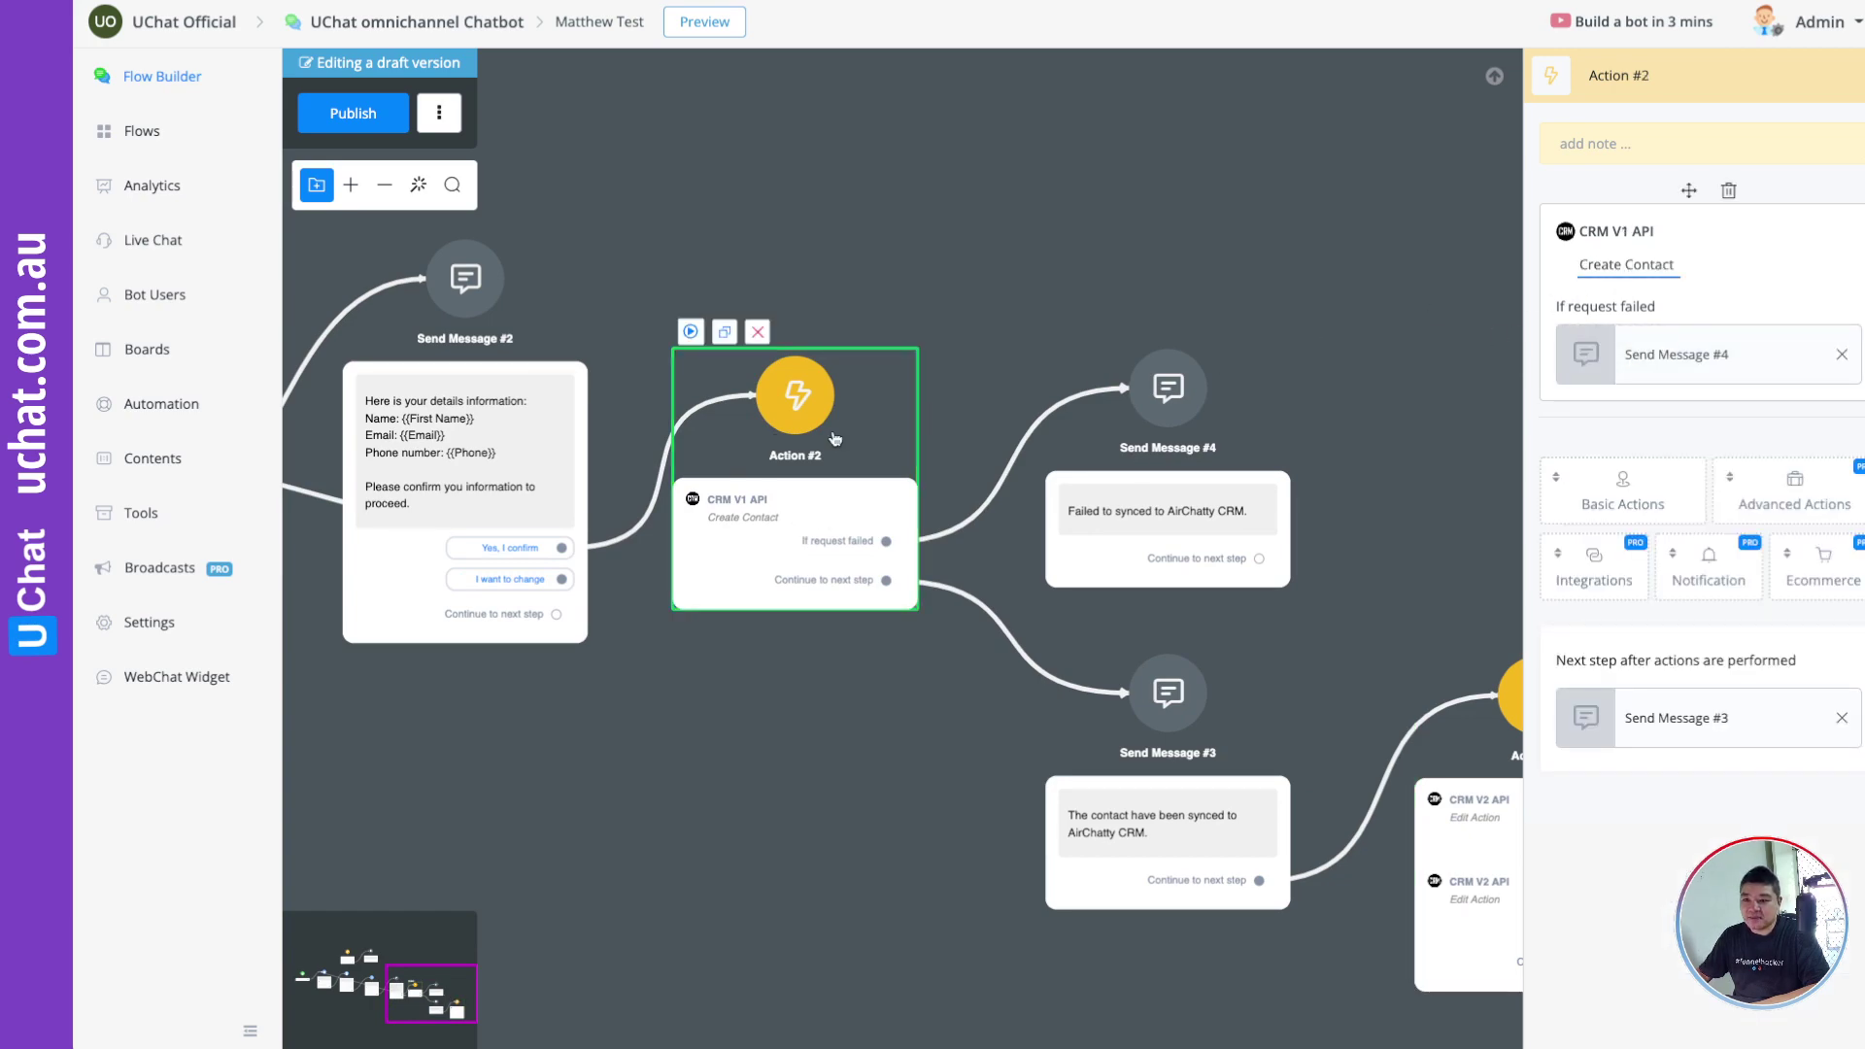
{"action": "left_click", "coordinate": [738, 505]}
{"action": "scroll", "coordinate": [678, 476], "scroll_direction": "down", "scroll_amount": 2}
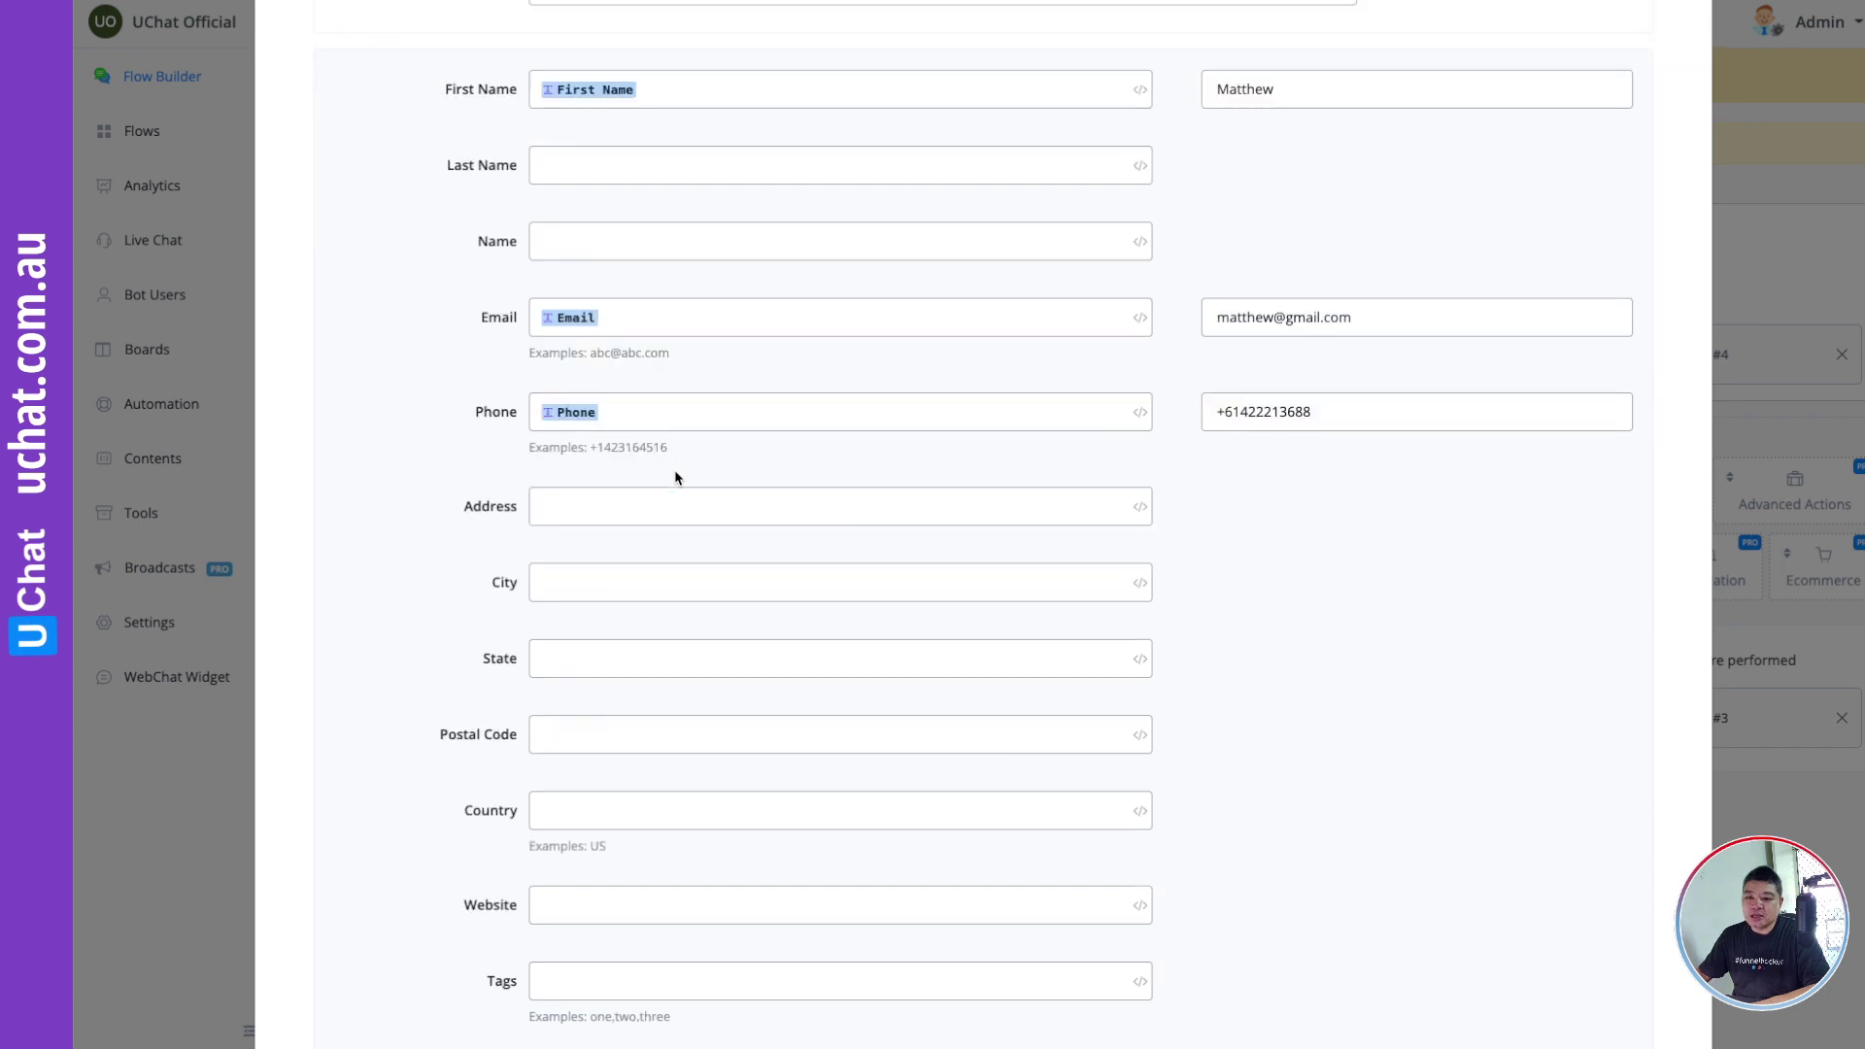
{"action": "scroll", "coordinate": [674, 469], "scroll_direction": "down", "scroll_amount": 5}
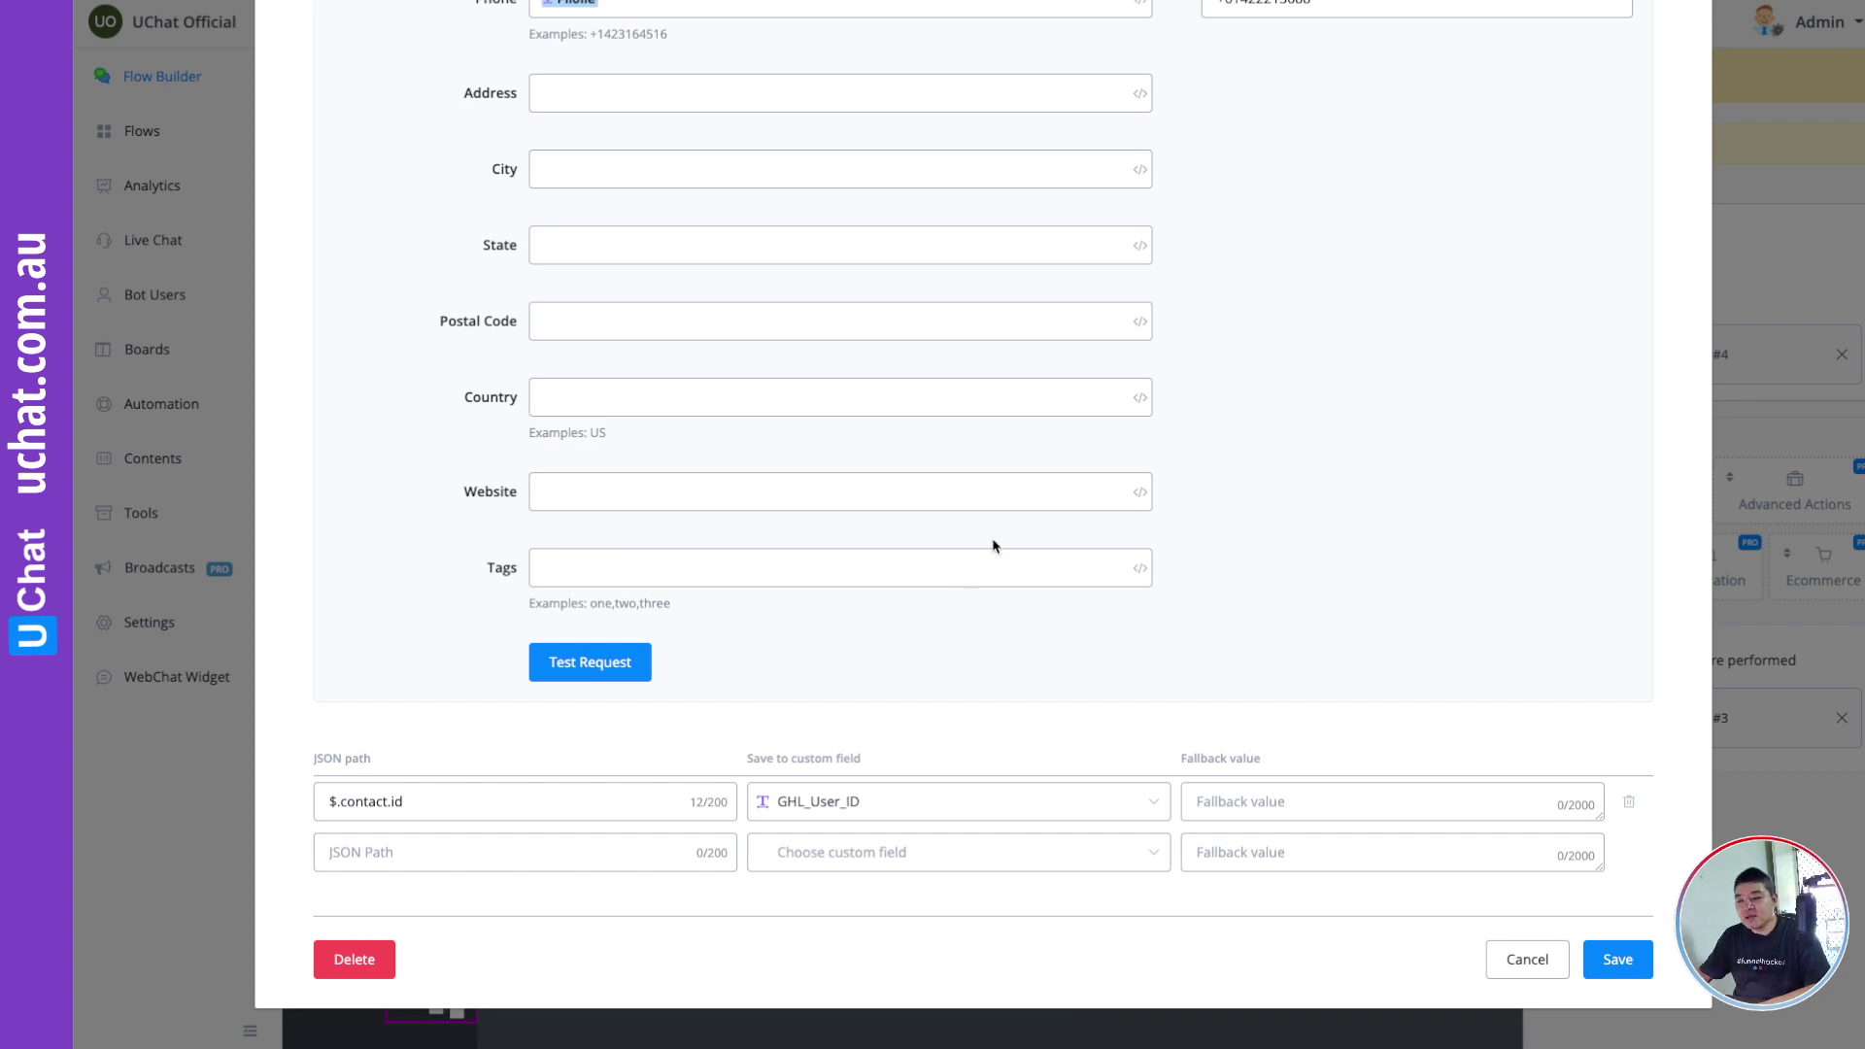
{"action": "scroll", "coordinate": [991, 541], "scroll_direction": "up", "scroll_amount": 6}
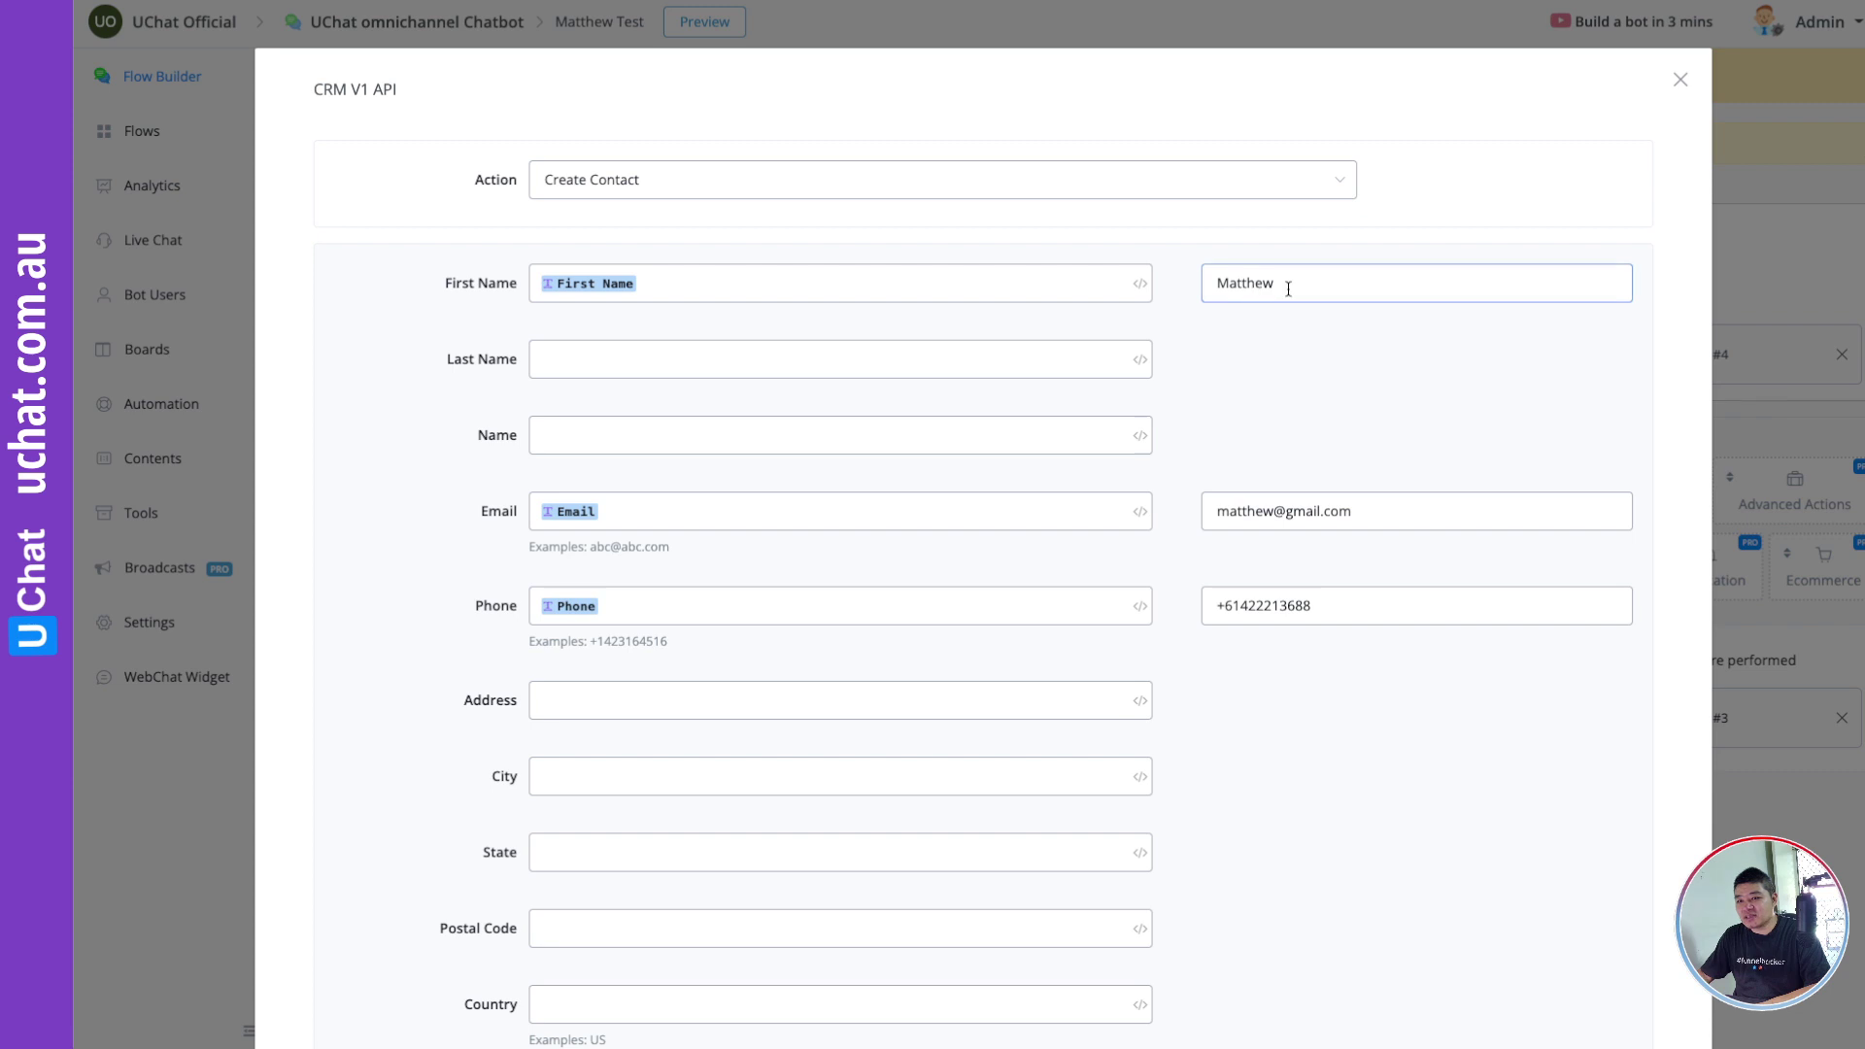
{"action": "scroll", "coordinate": [1271, 476], "scroll_direction": "down", "scroll_amount": 6}
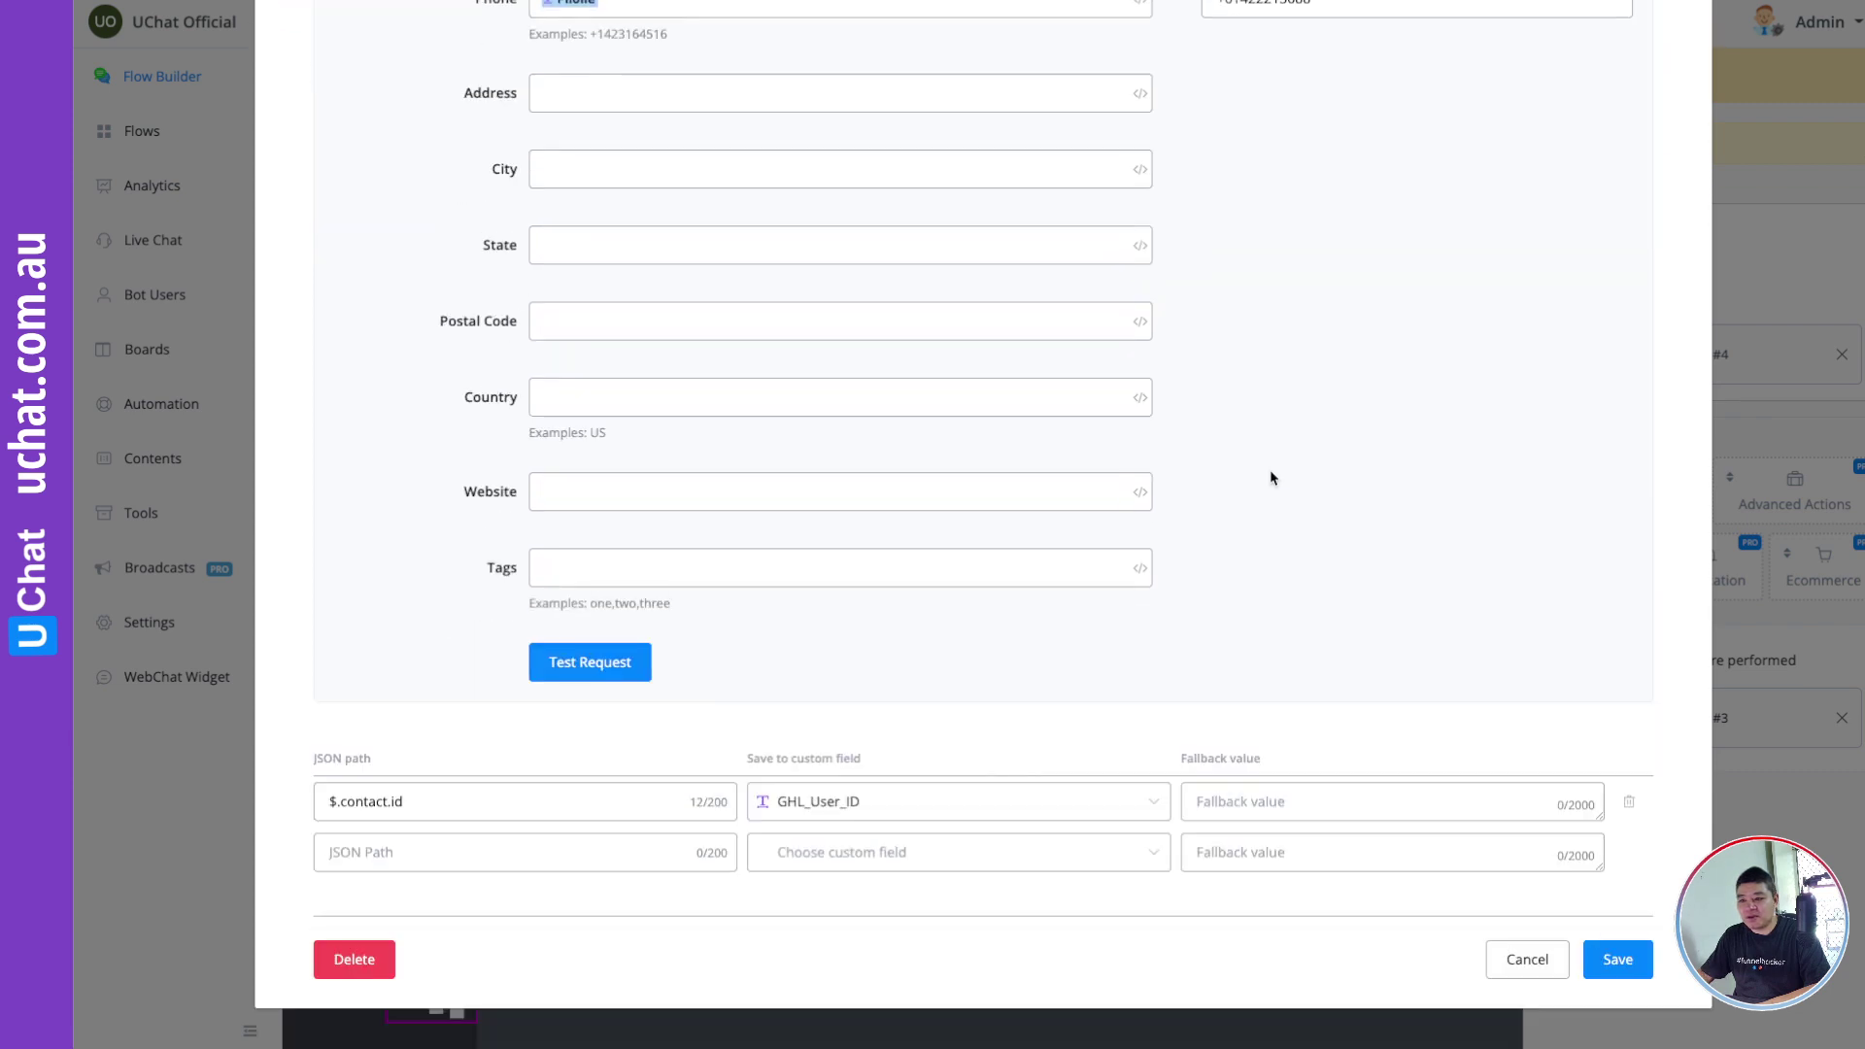
{"action": "left_click", "coordinate": [635, 665]}
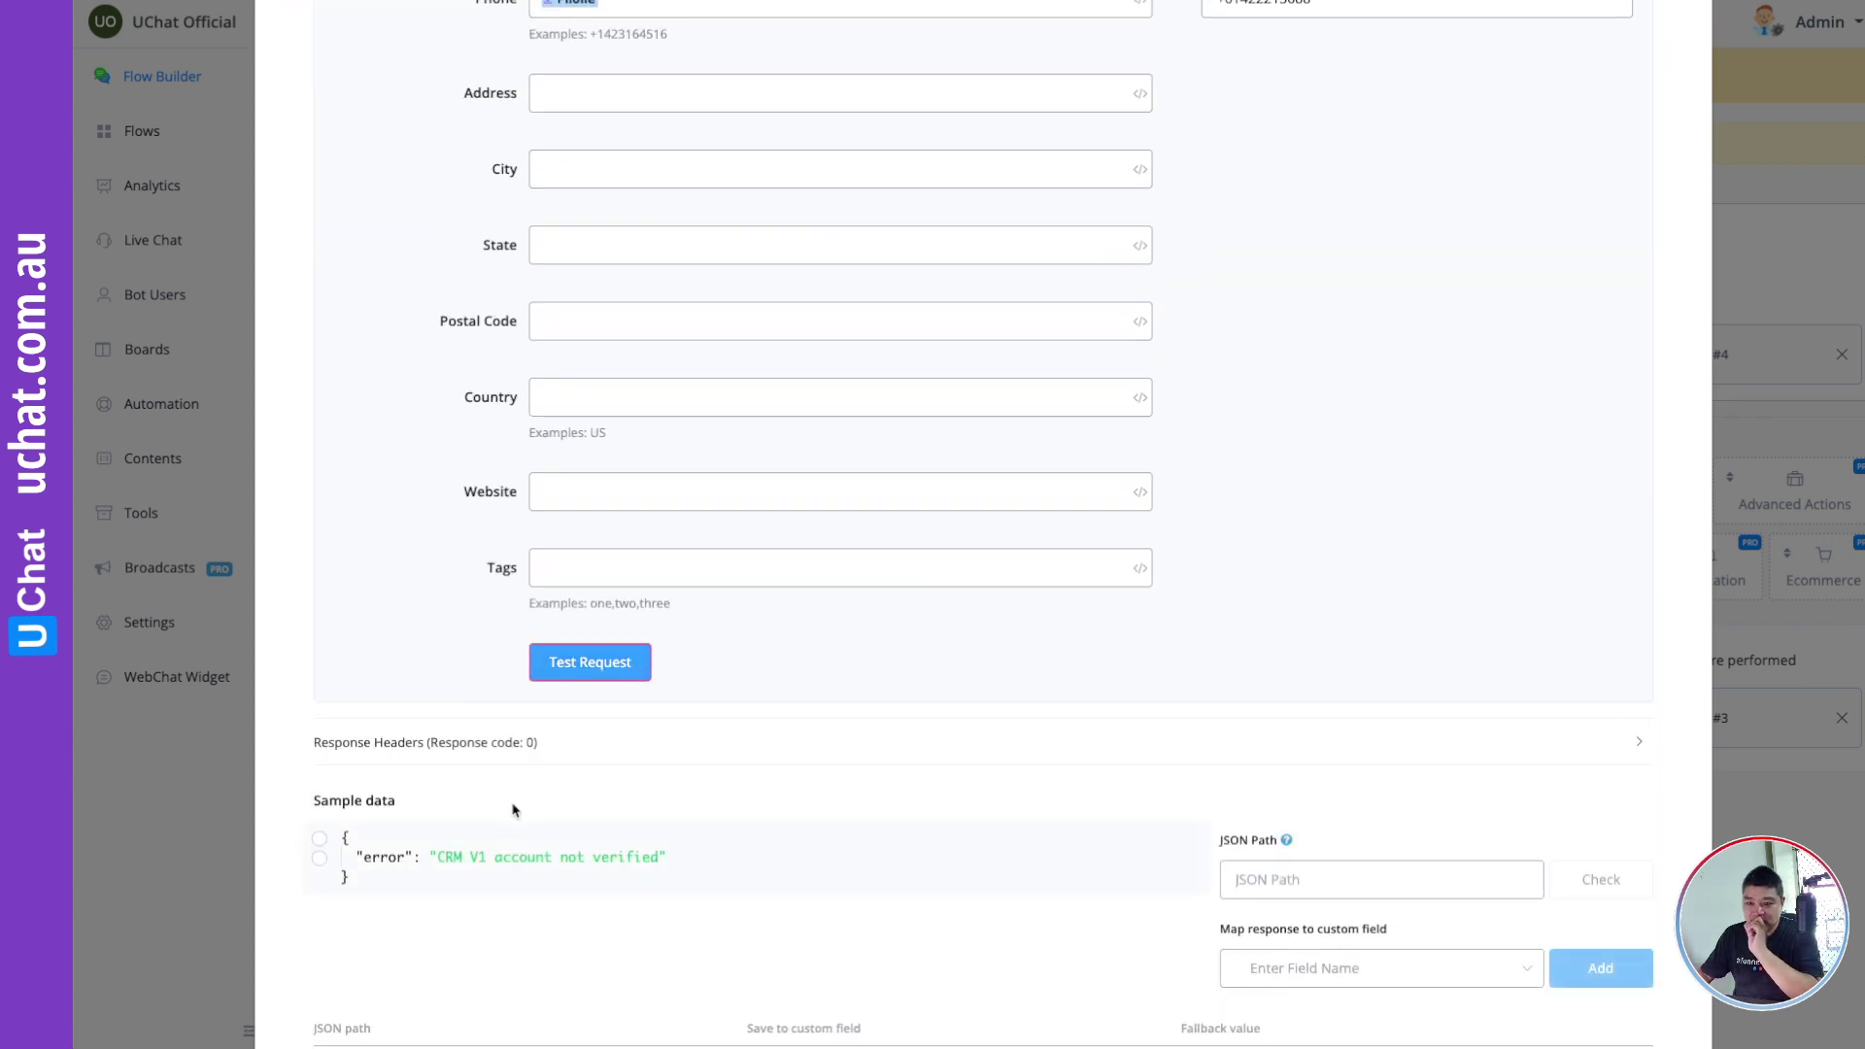
{"action": "scroll", "coordinate": [725, 741], "scroll_direction": "up", "scroll_amount": 6}
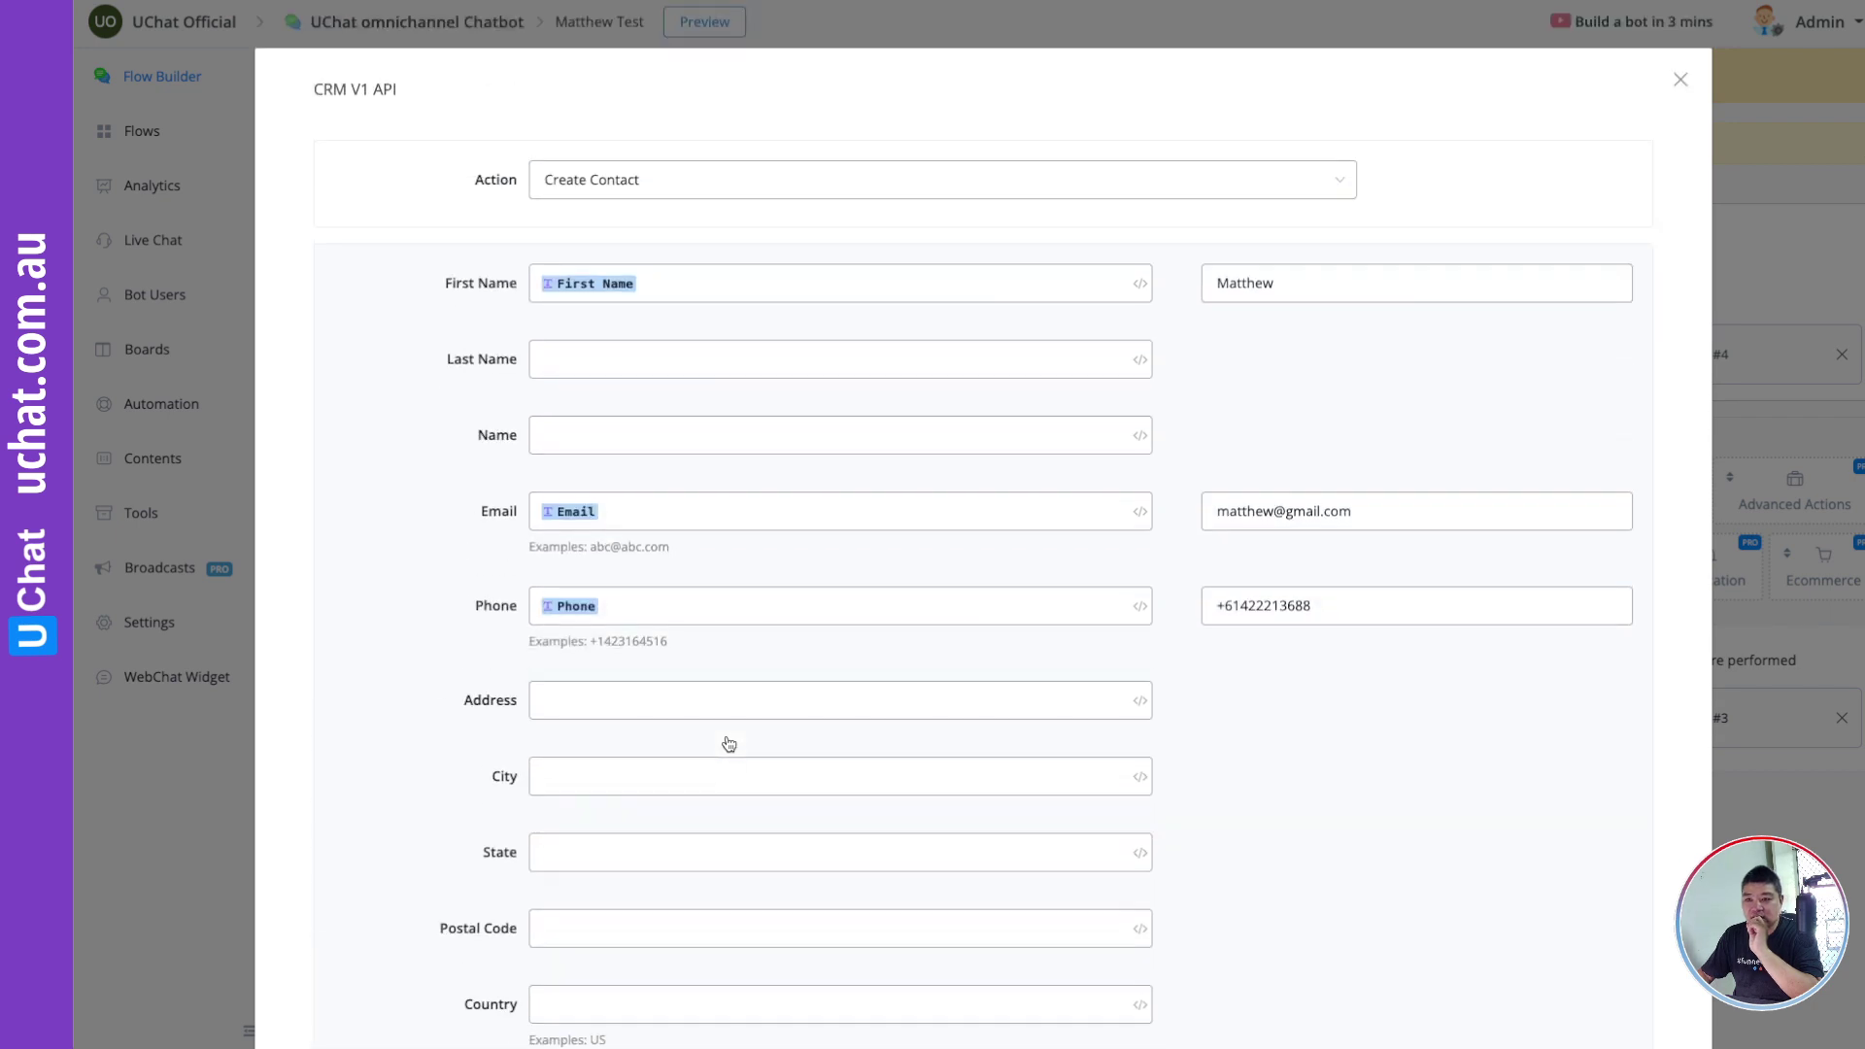
{"action": "left_click", "coordinate": [1680, 78]}
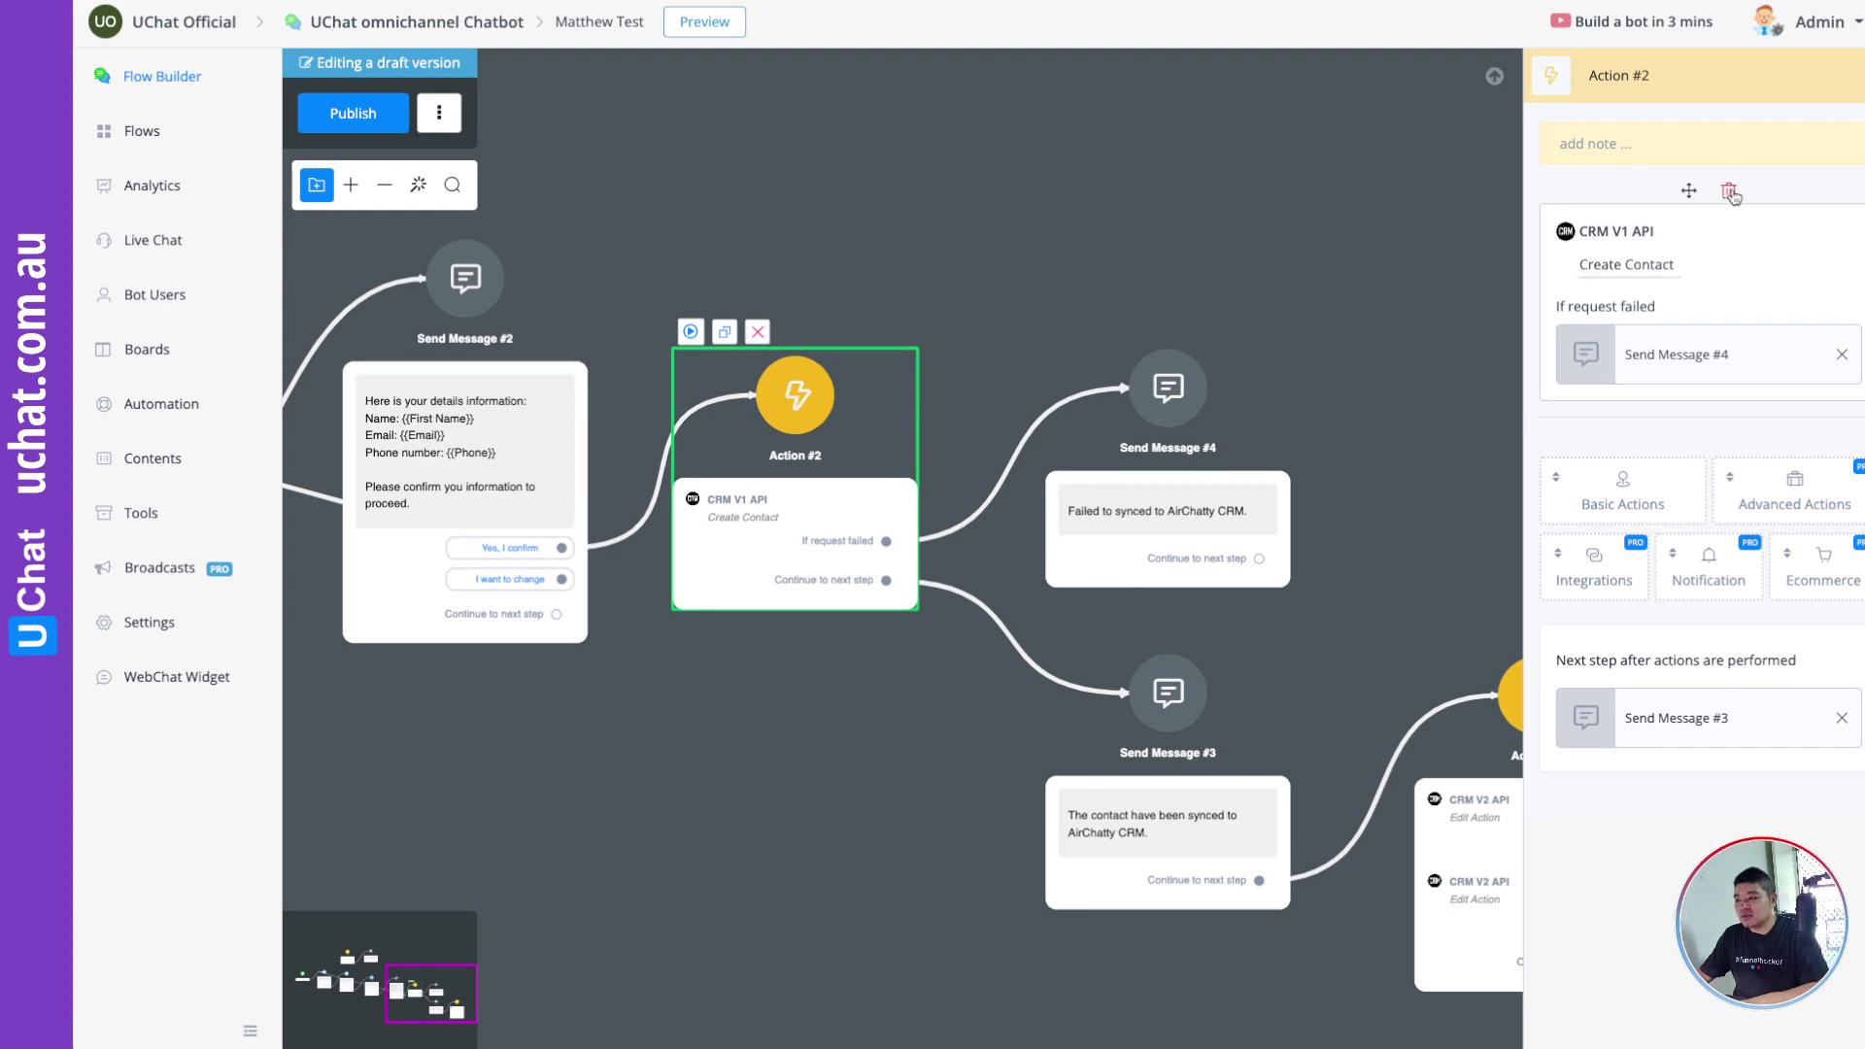
Step: Delete the CRM V1 API step and add a CRM V2 API Create Contact action
{"action": "left_click", "coordinate": [1728, 190]}
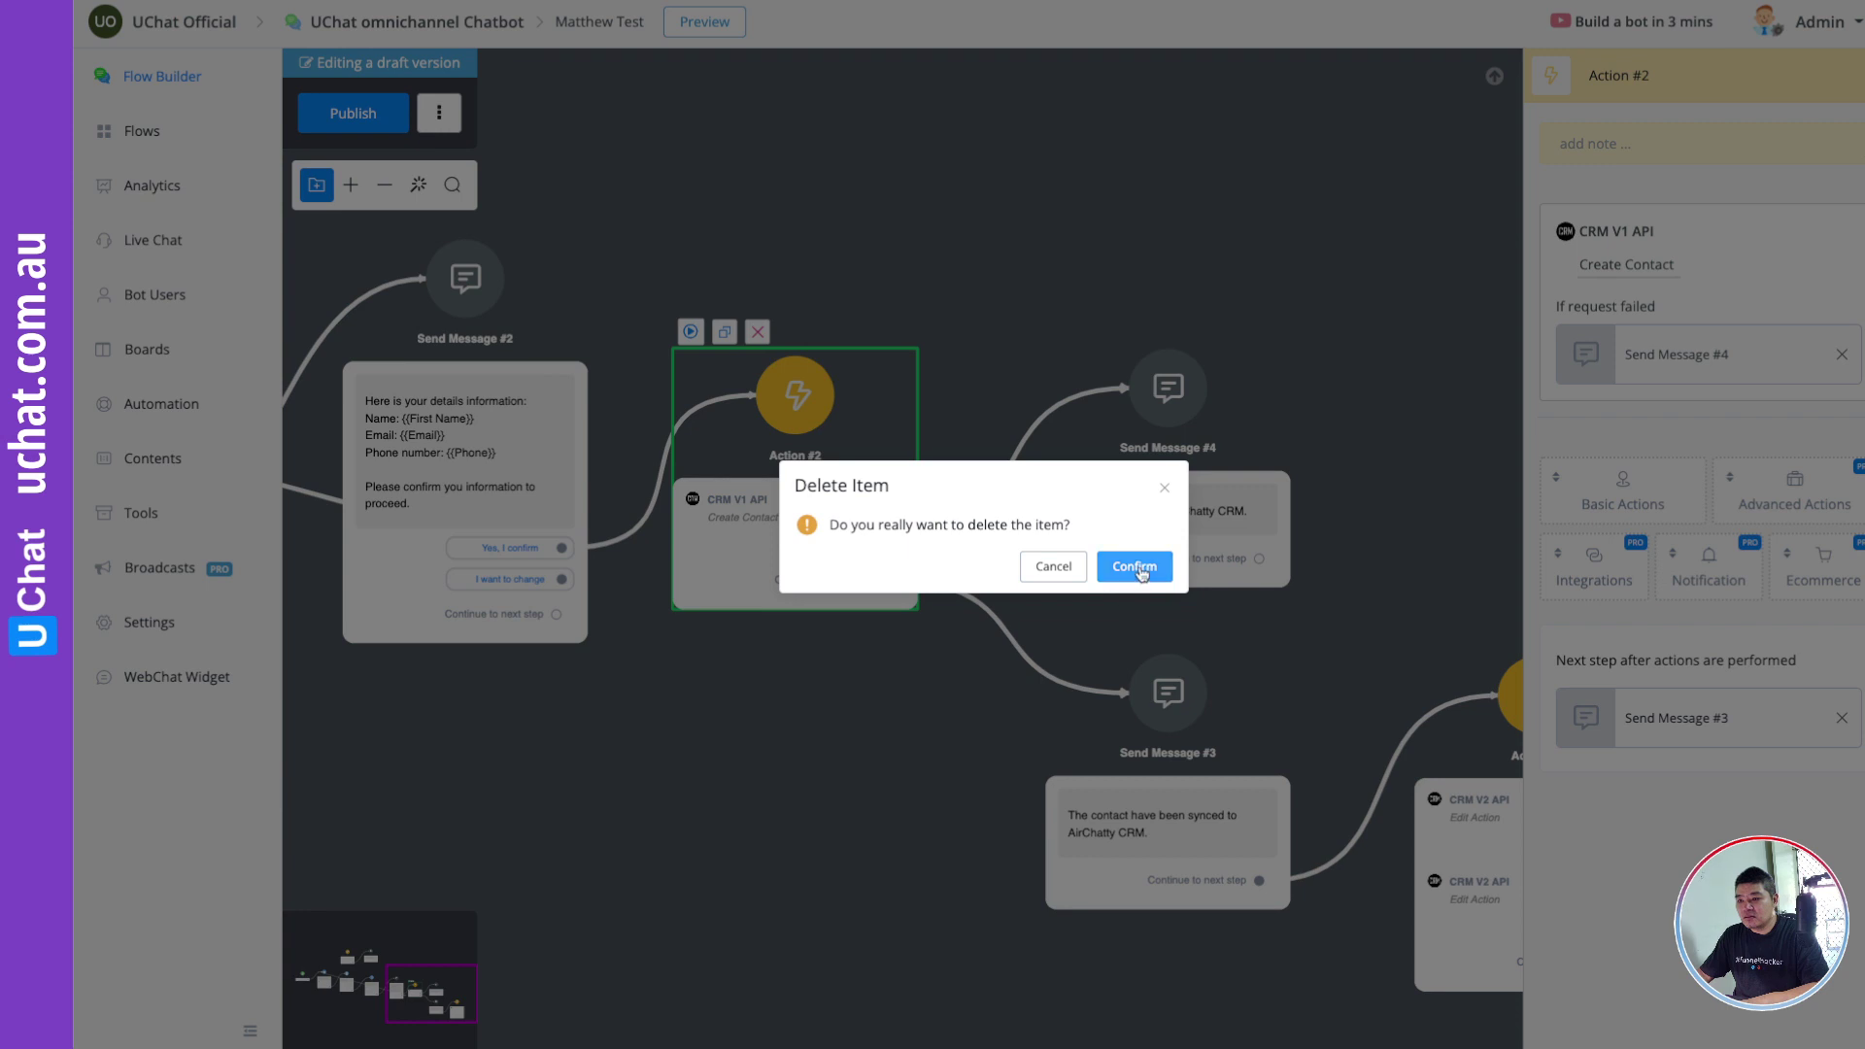
{"action": "left_click", "coordinate": [1143, 573]}
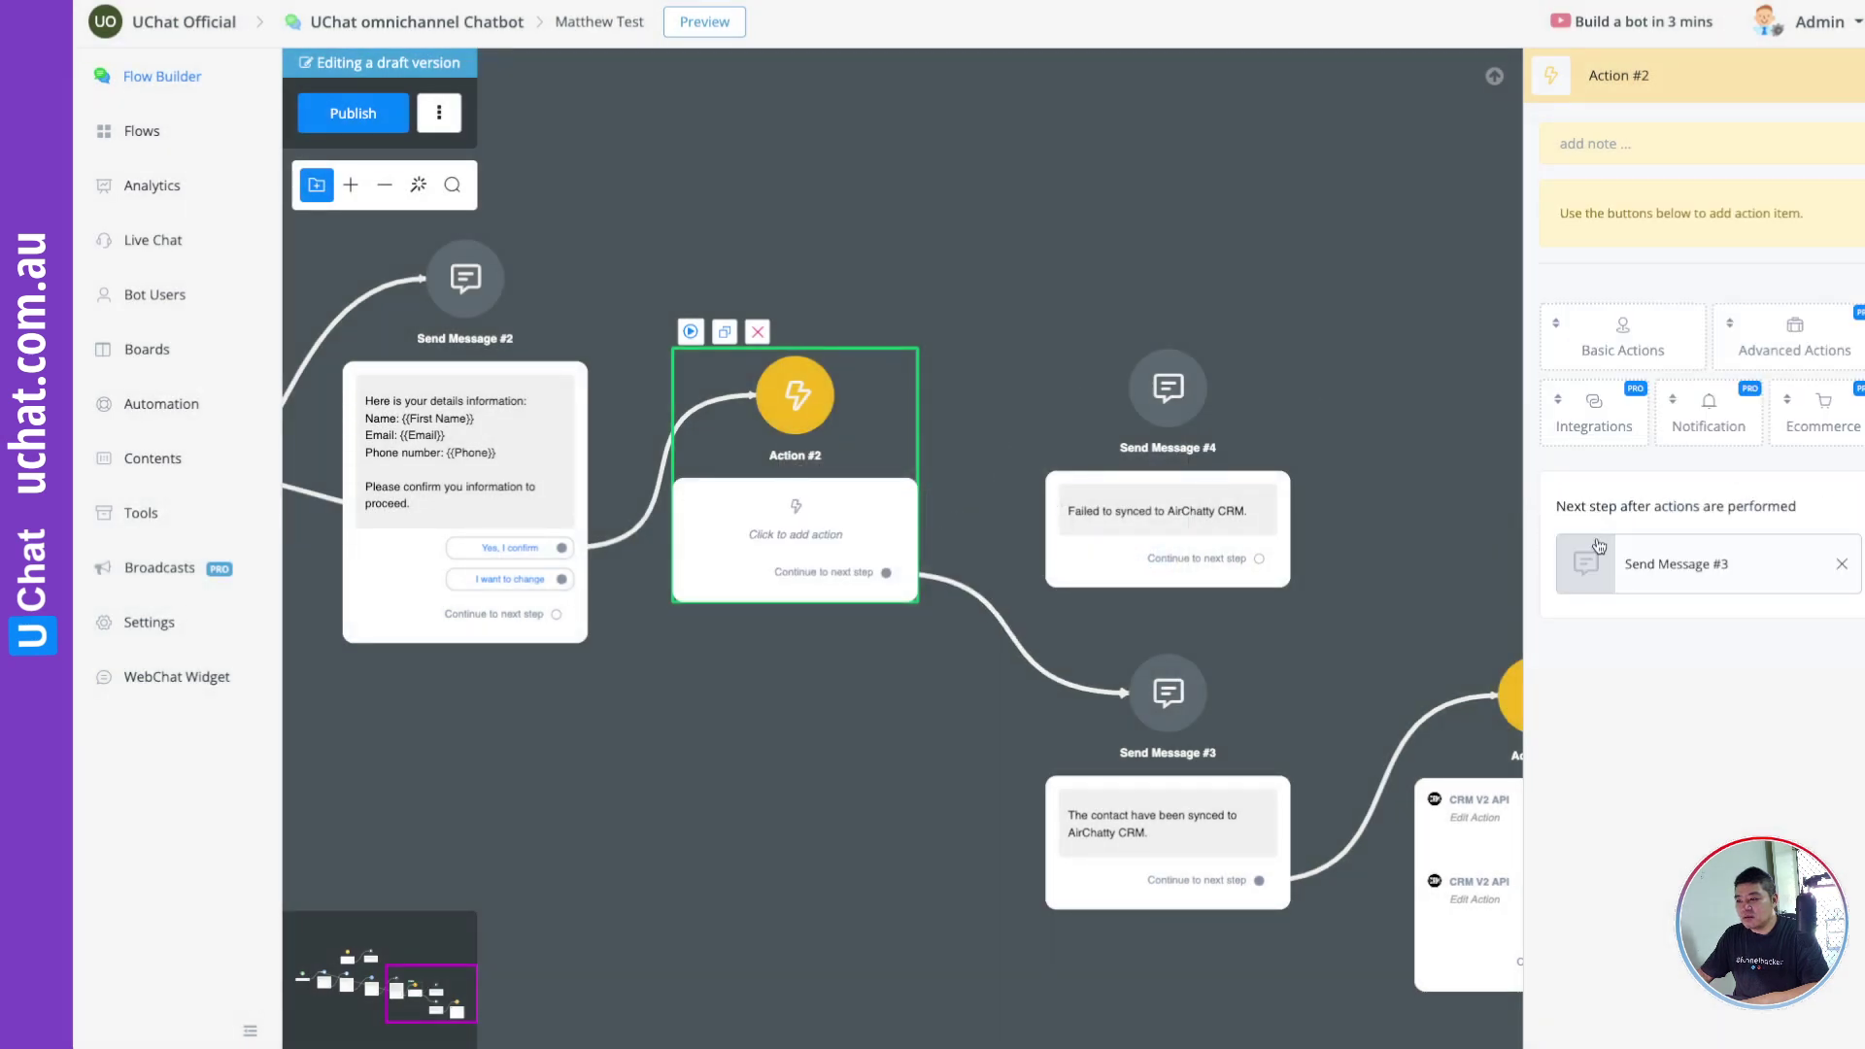
{"action": "left_click", "coordinate": [1605, 425]}
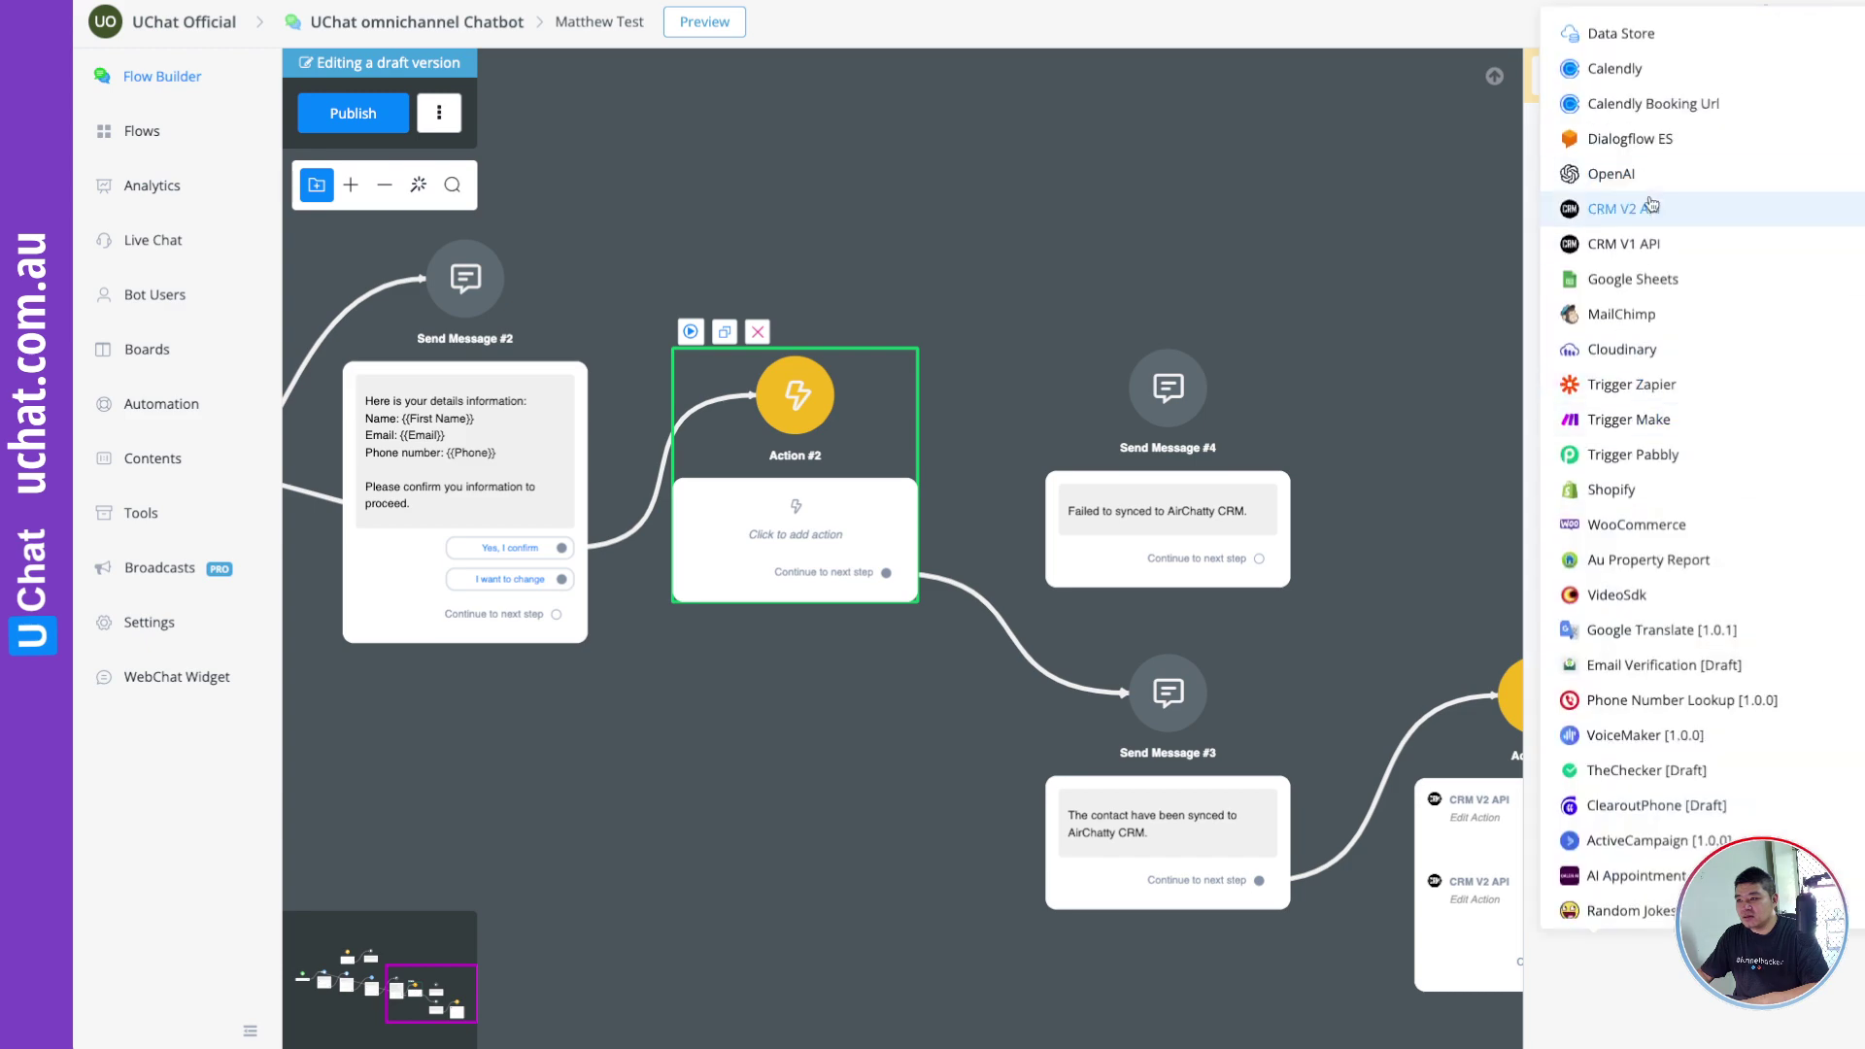
{"action": "left_click", "coordinate": [1652, 204]}
{"action": "left_click", "coordinate": [1615, 274]}
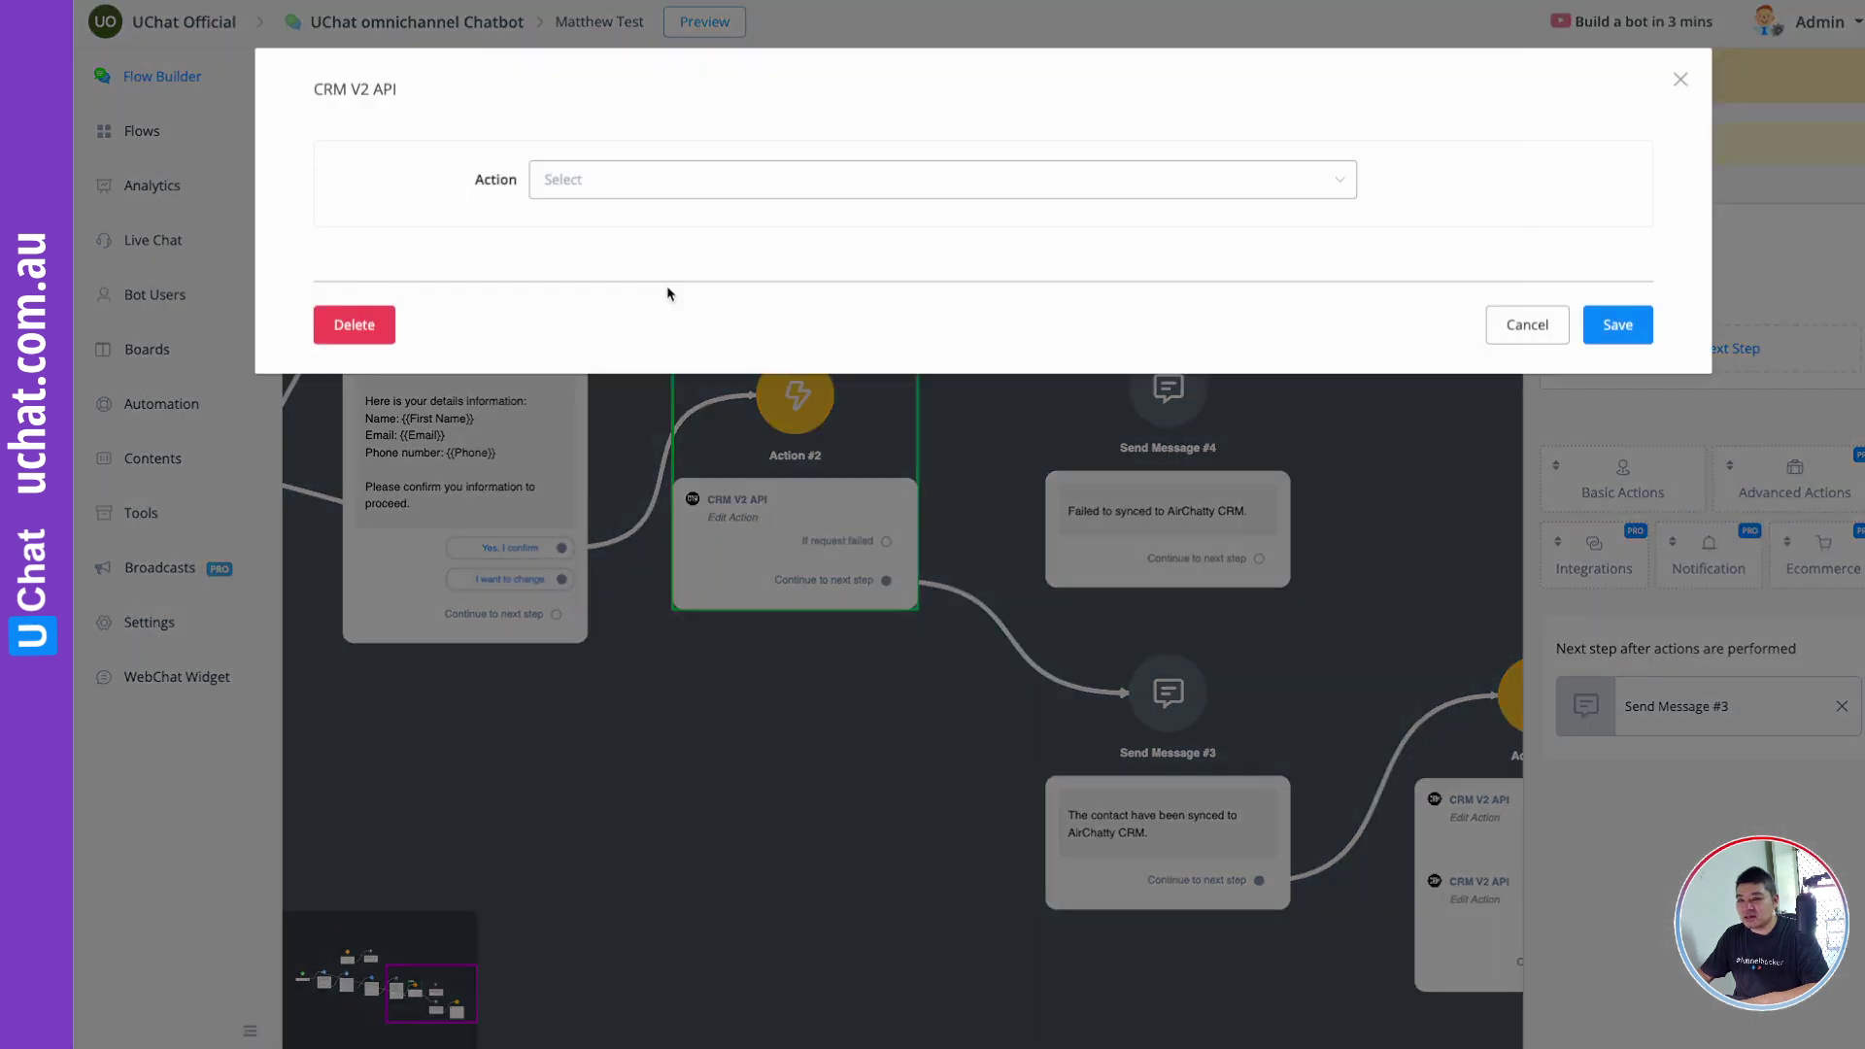
{"action": "left_click", "coordinate": [602, 190]}
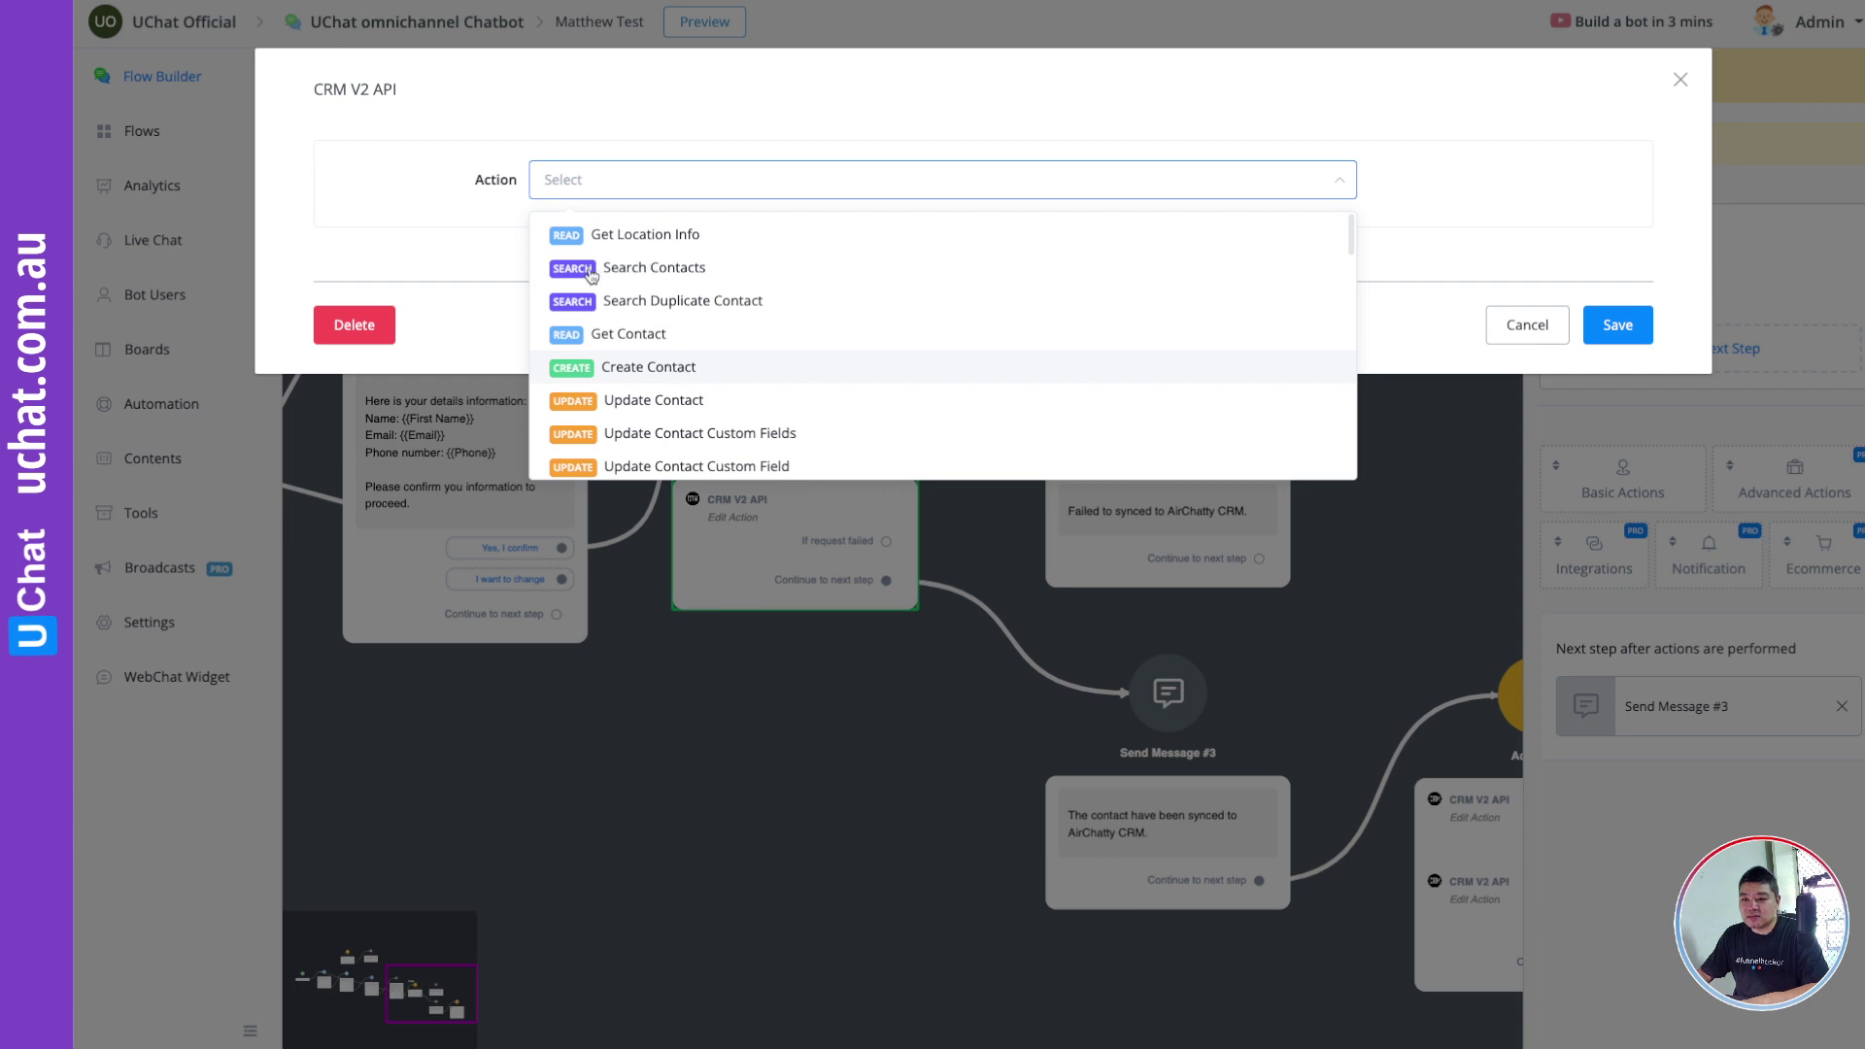
{"action": "key", "text": "Return"}
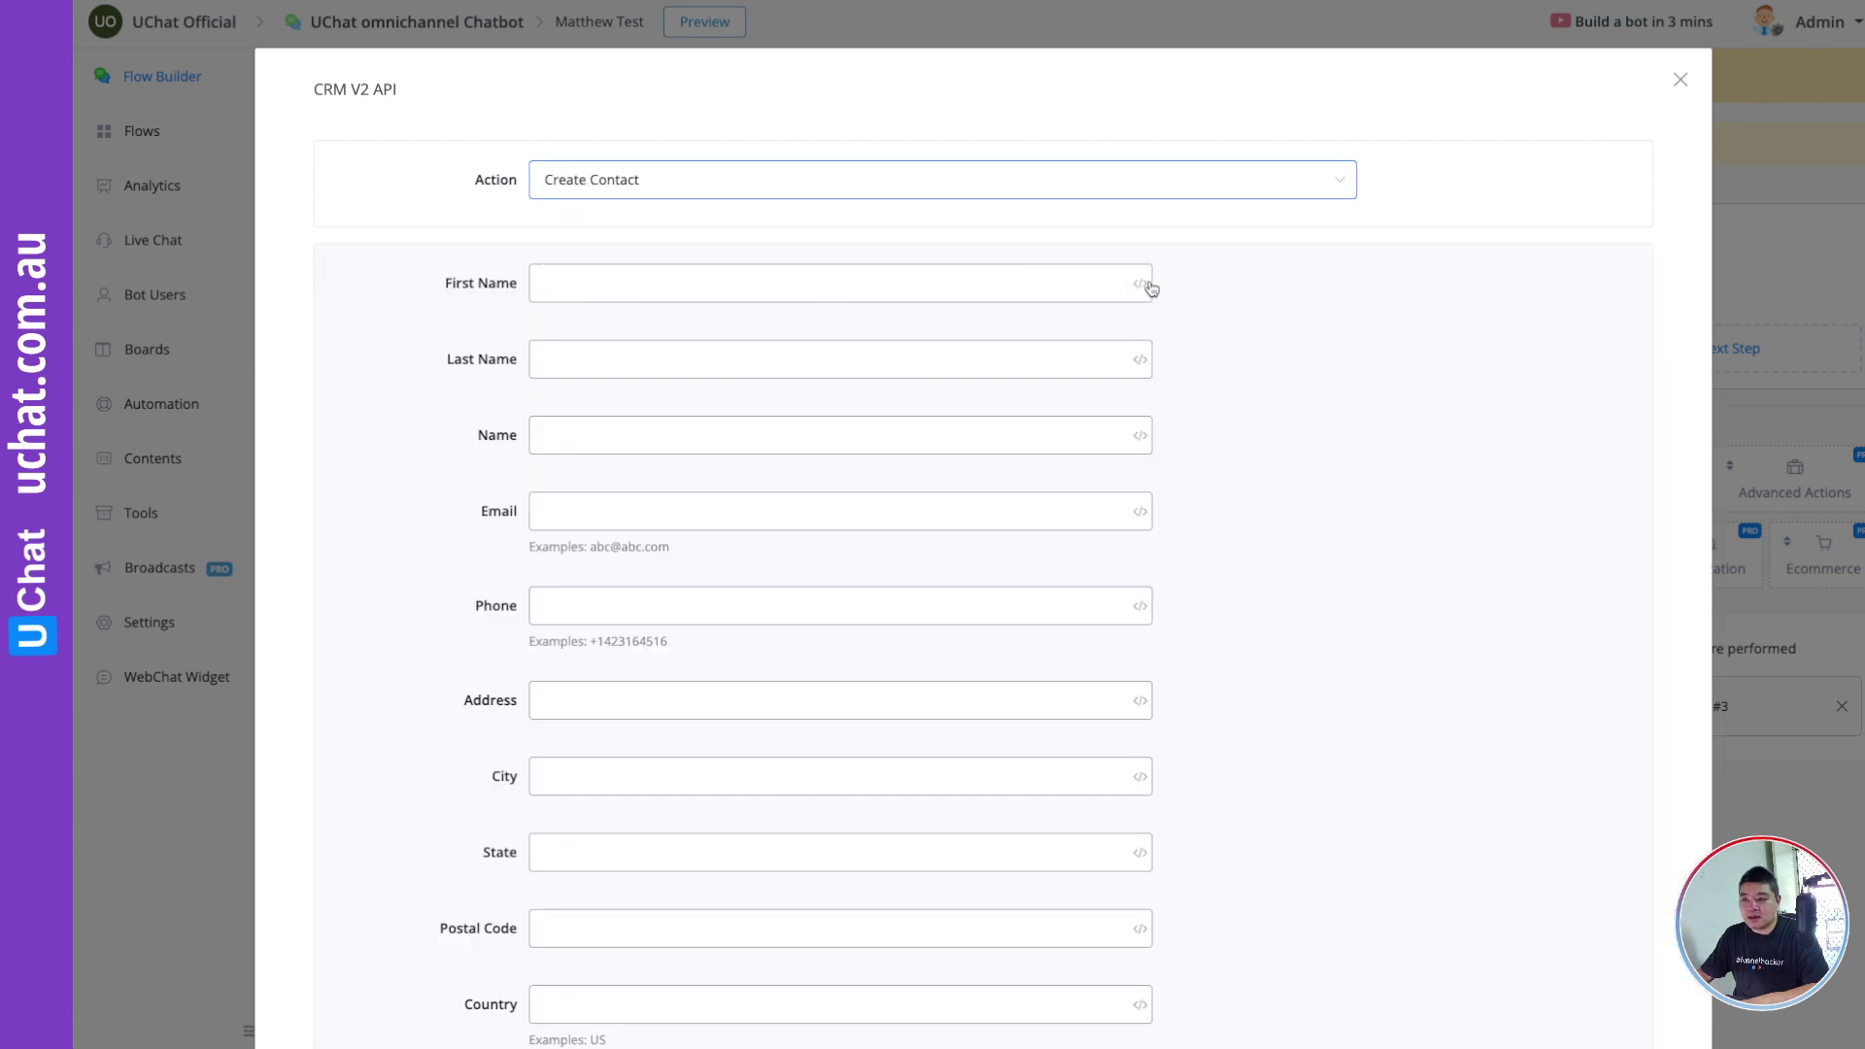
Step: Map First Name, Email and Phone to the user's first name, email and phone variables
{"action": "left_click", "coordinate": [1142, 285]}
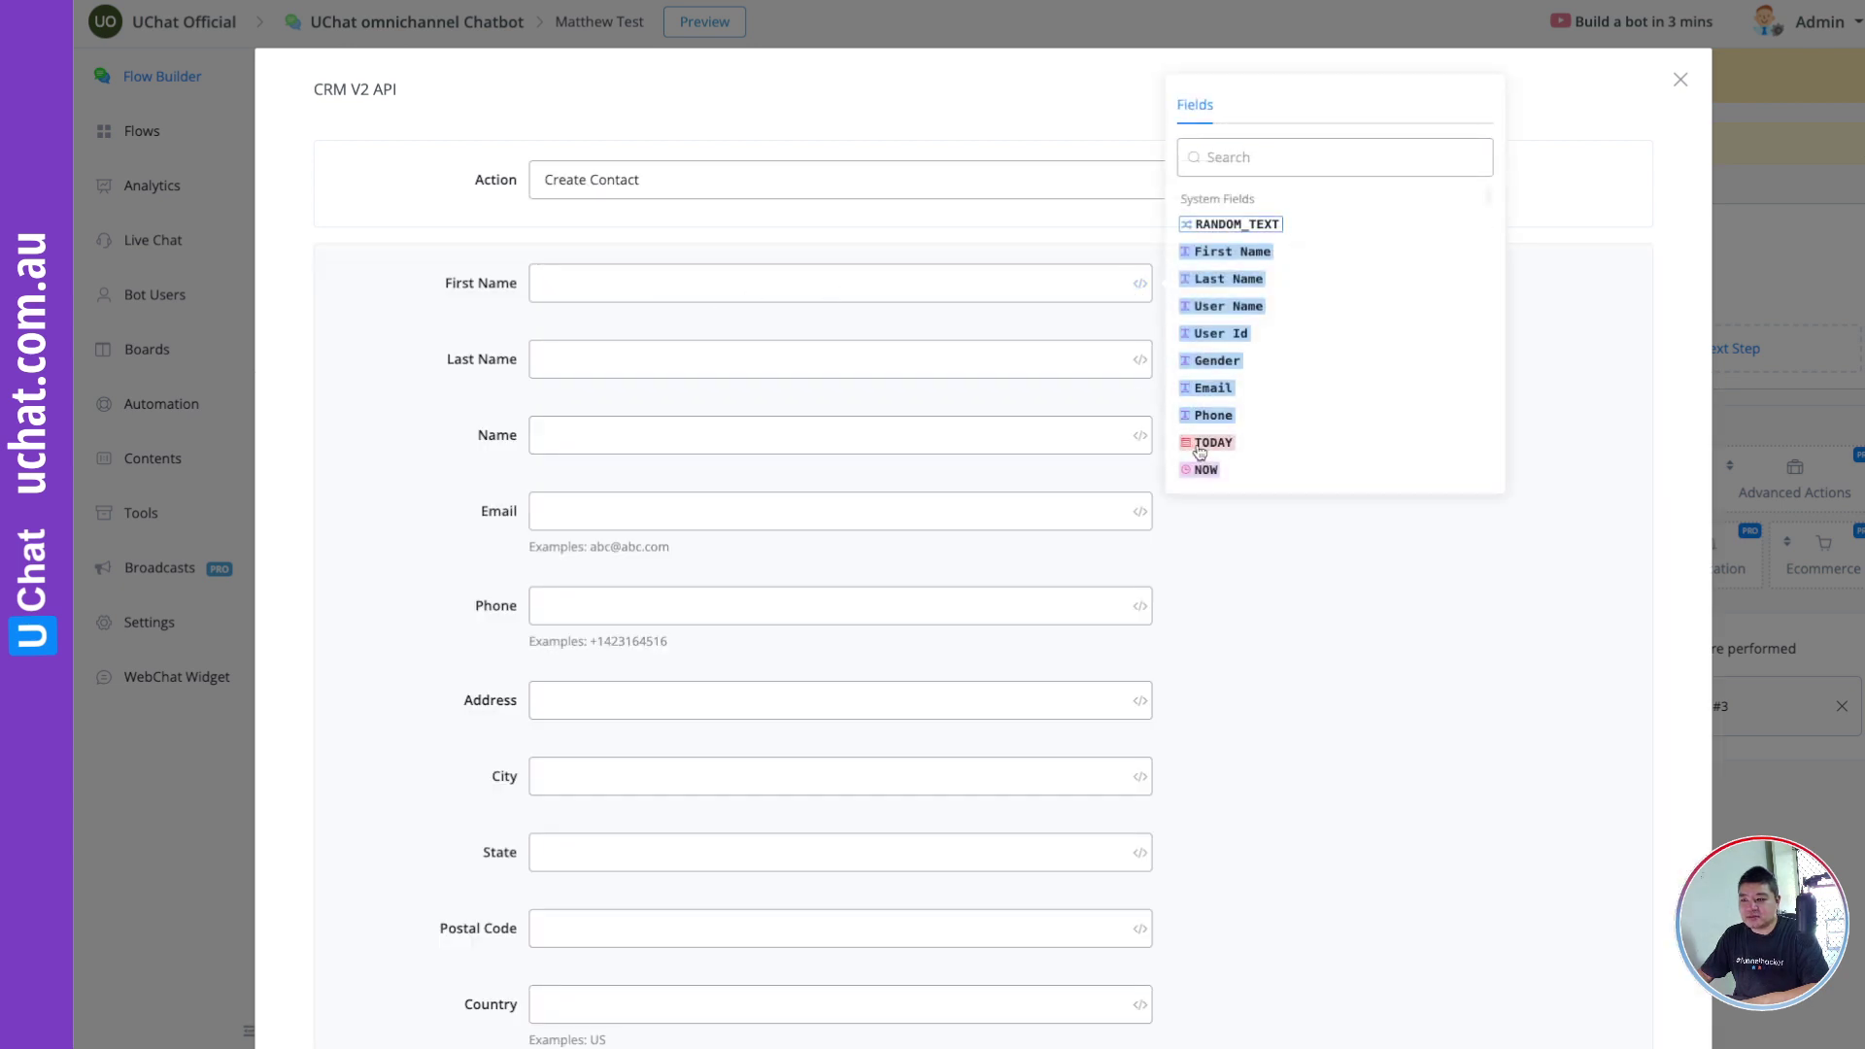
{"action": "left_click", "coordinate": [1232, 251]}
{"action": "left_click", "coordinate": [712, 437]}
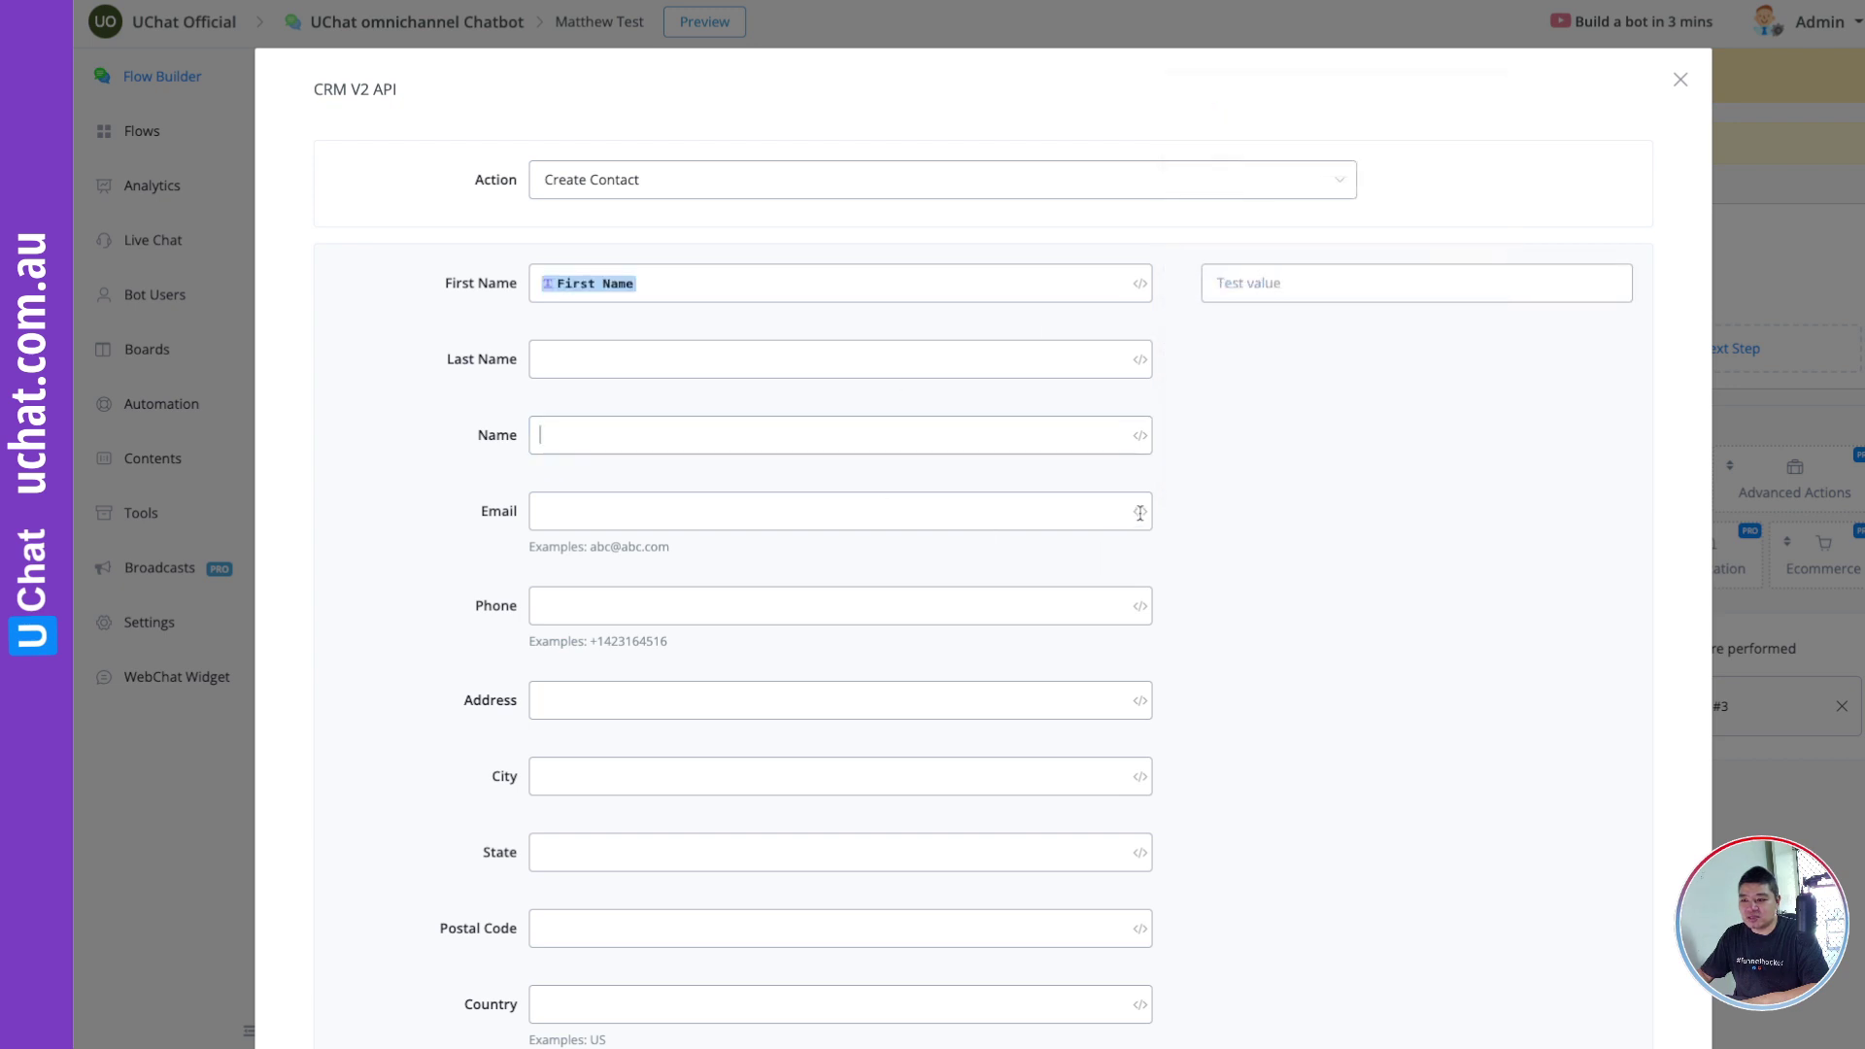
{"action": "left_click", "coordinate": [1143, 515]}
{"action": "left_click", "coordinate": [1213, 616]}
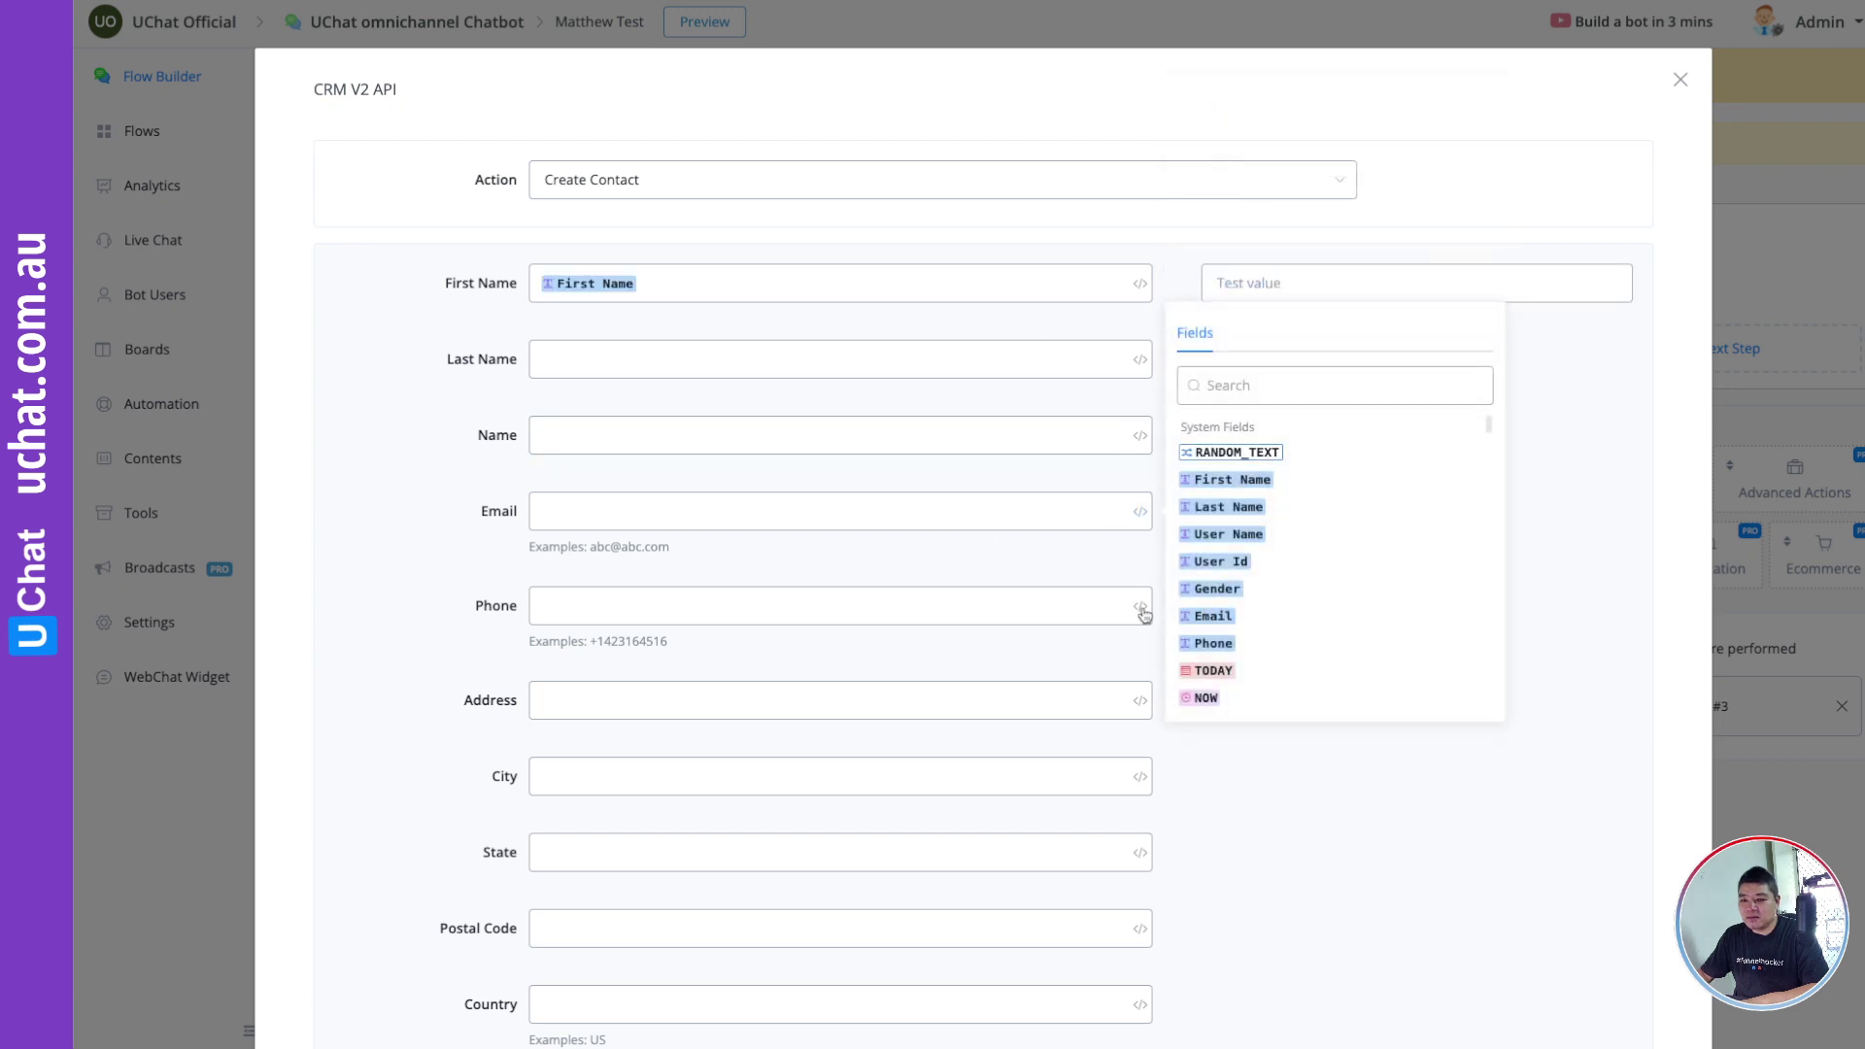
{"action": "left_click", "coordinate": [1133, 607]}
{"action": "left_click", "coordinate": [1139, 607]}
{"action": "left_click", "coordinate": [1213, 738]}
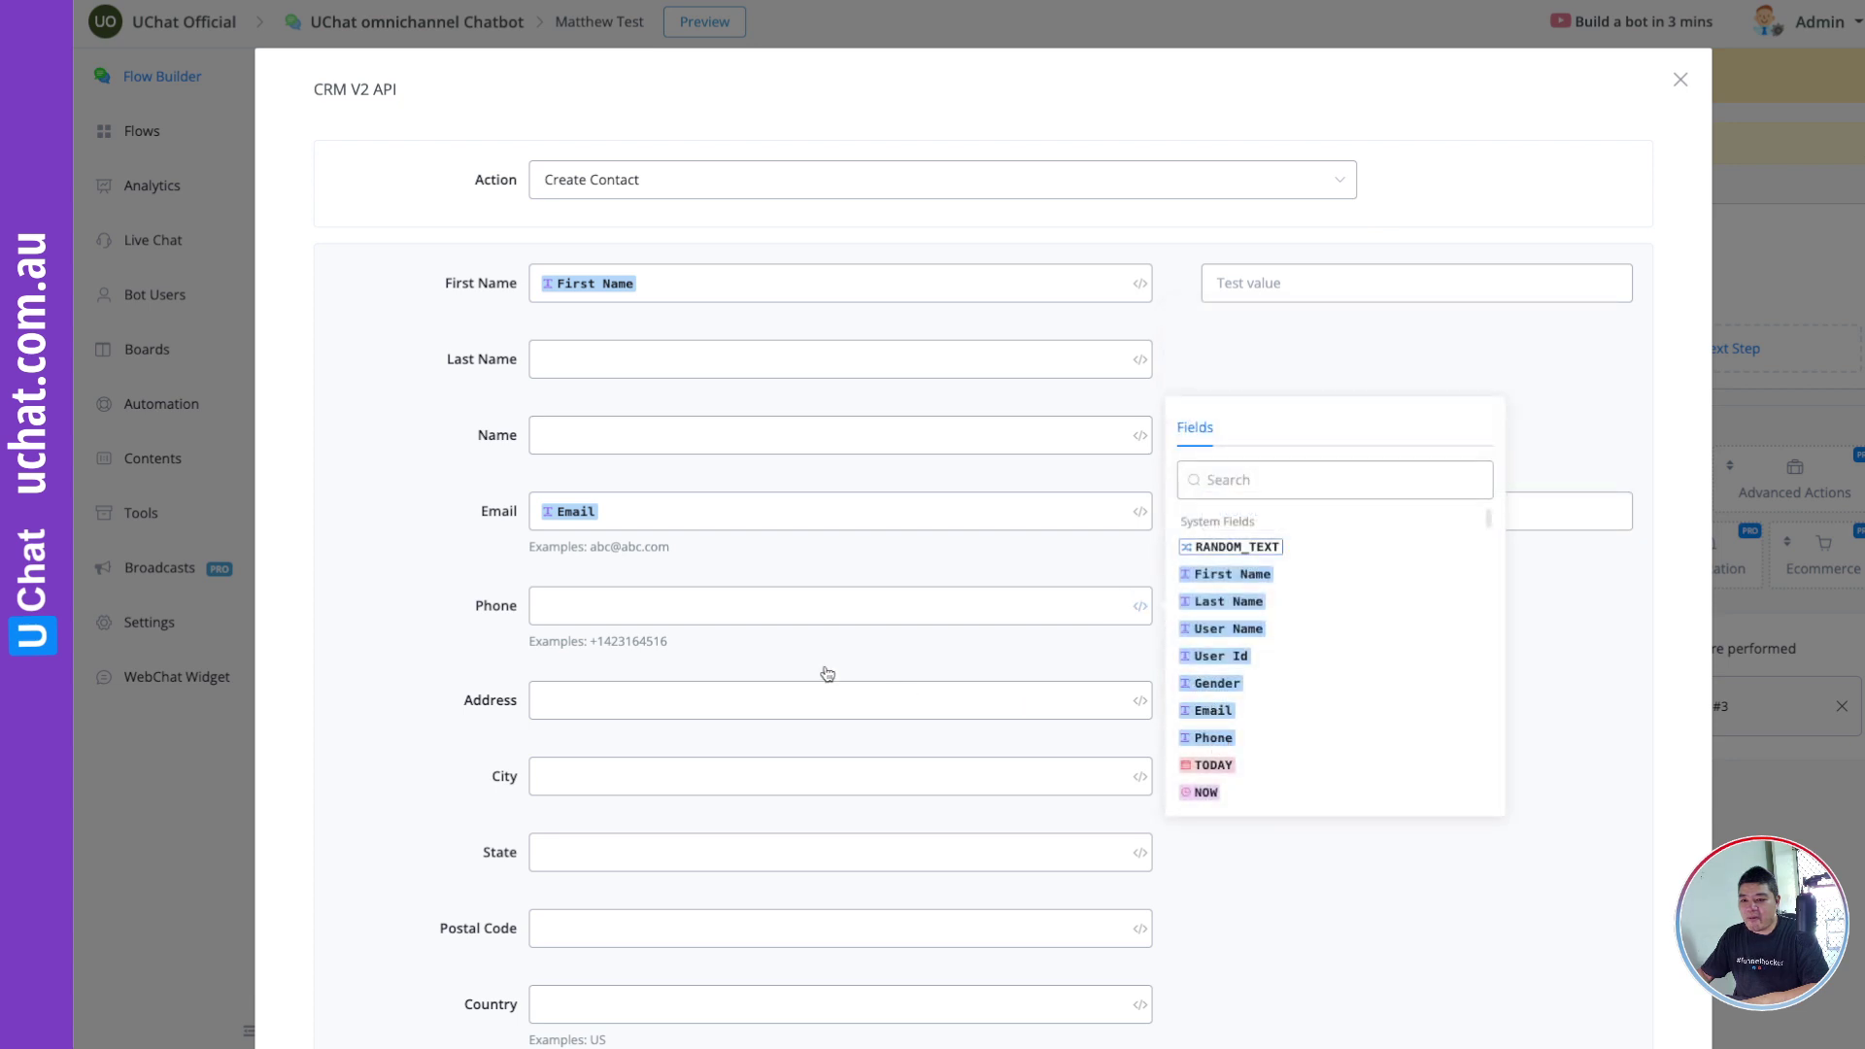
{"action": "scroll", "coordinate": [734, 647], "scroll_direction": "down", "scroll_amount": 5}
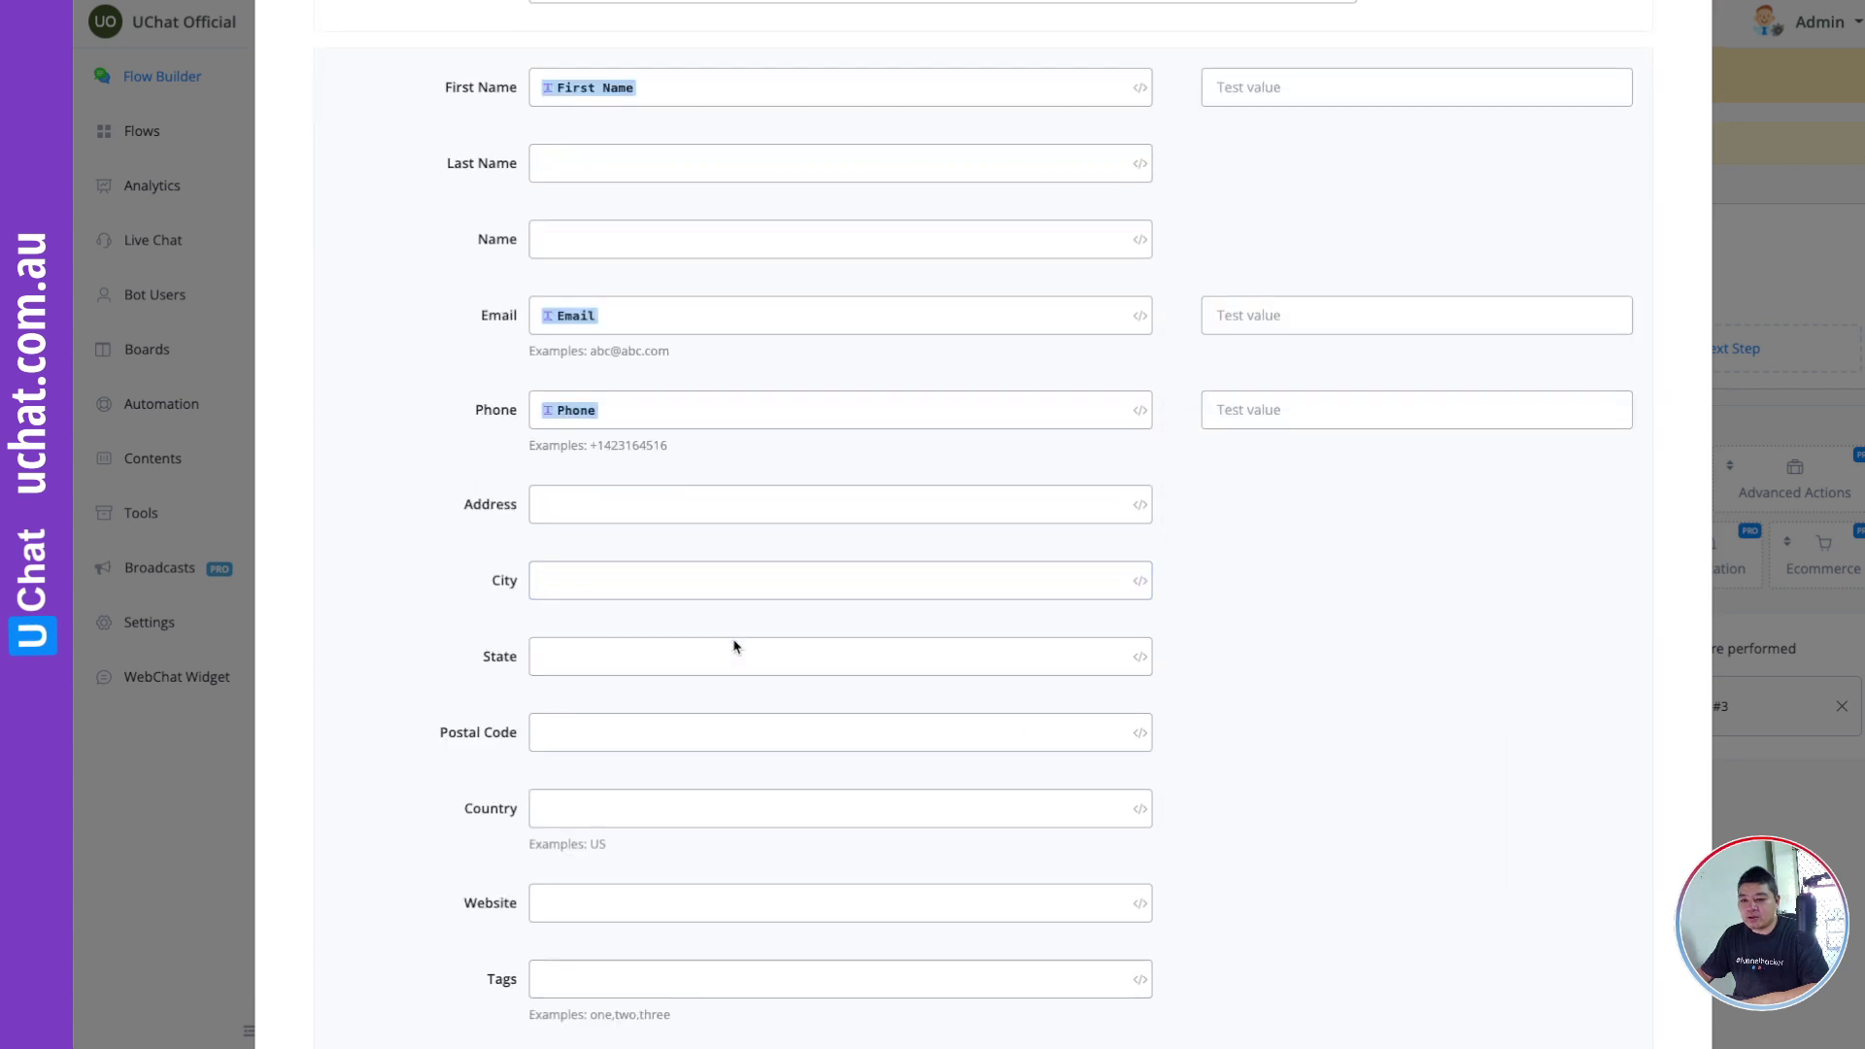
{"action": "scroll", "coordinate": [734, 646], "scroll_direction": "up", "scroll_amount": 4}
{"action": "scroll", "coordinate": [735, 646], "scroll_direction": "up", "scroll_amount": 1}
Step: Enter a test first name, a test e-mail address and a test phone number
{"action": "left_click", "coordinate": [1289, 280]}
{"action": "type", "text": "Mathe"}
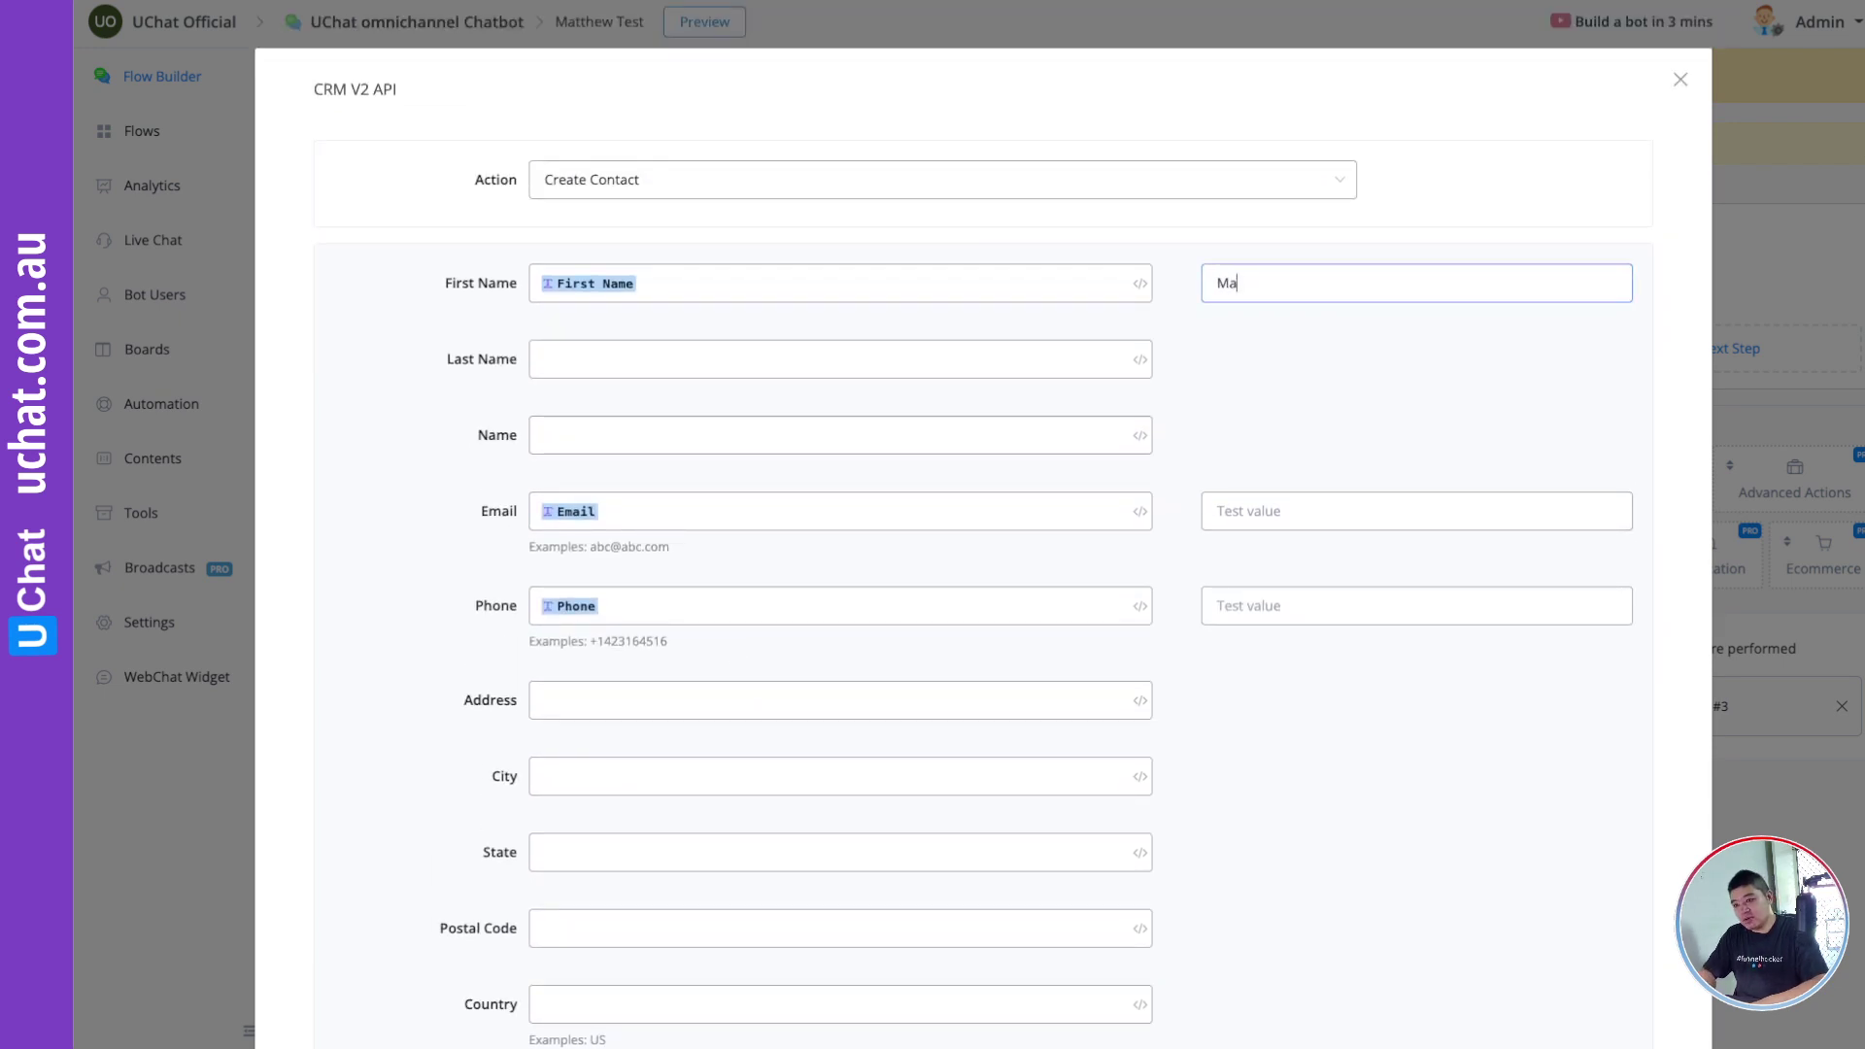
{"action": "key", "text": "BackSpace"}
{"action": "key", "text": "BackSpace"}
{"action": "type", "text": "thew Test"}
{"action": "type", "text": " 4"}
{"action": "left_click", "coordinate": [1240, 515]}
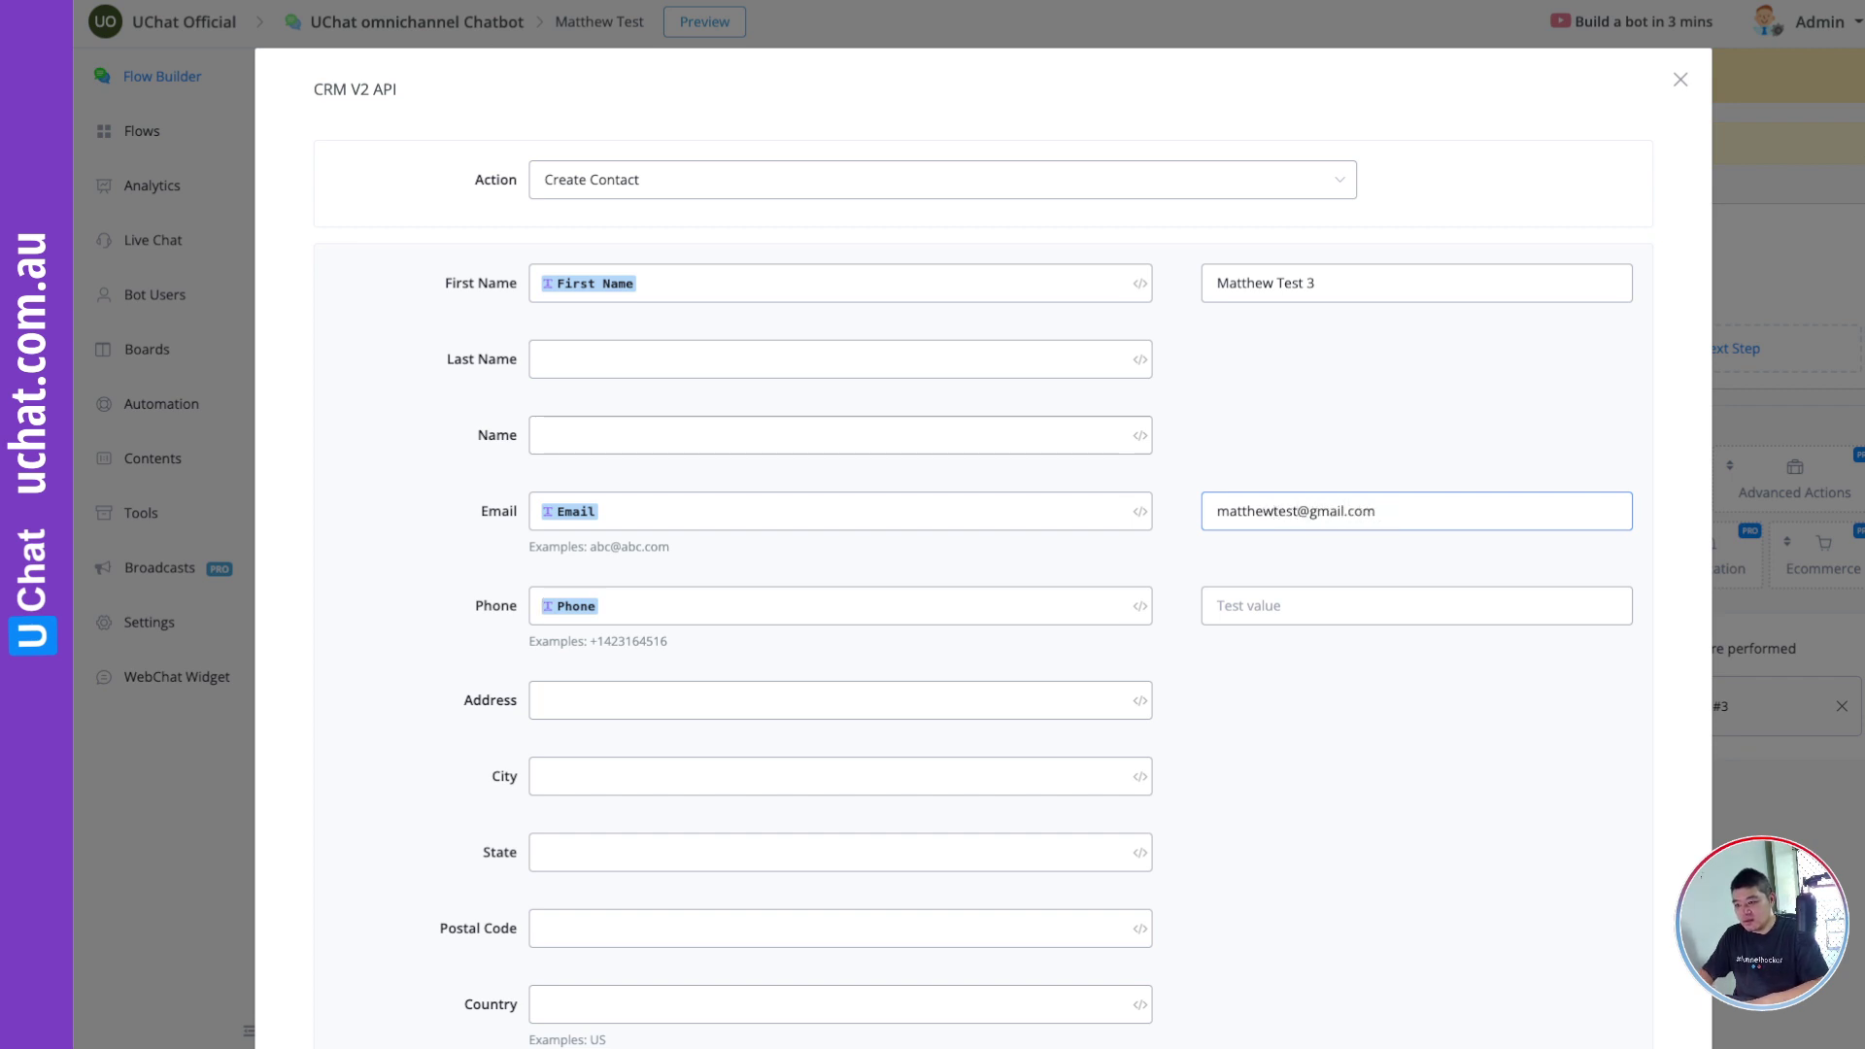
{"action": "left_click", "coordinate": [1278, 603]}
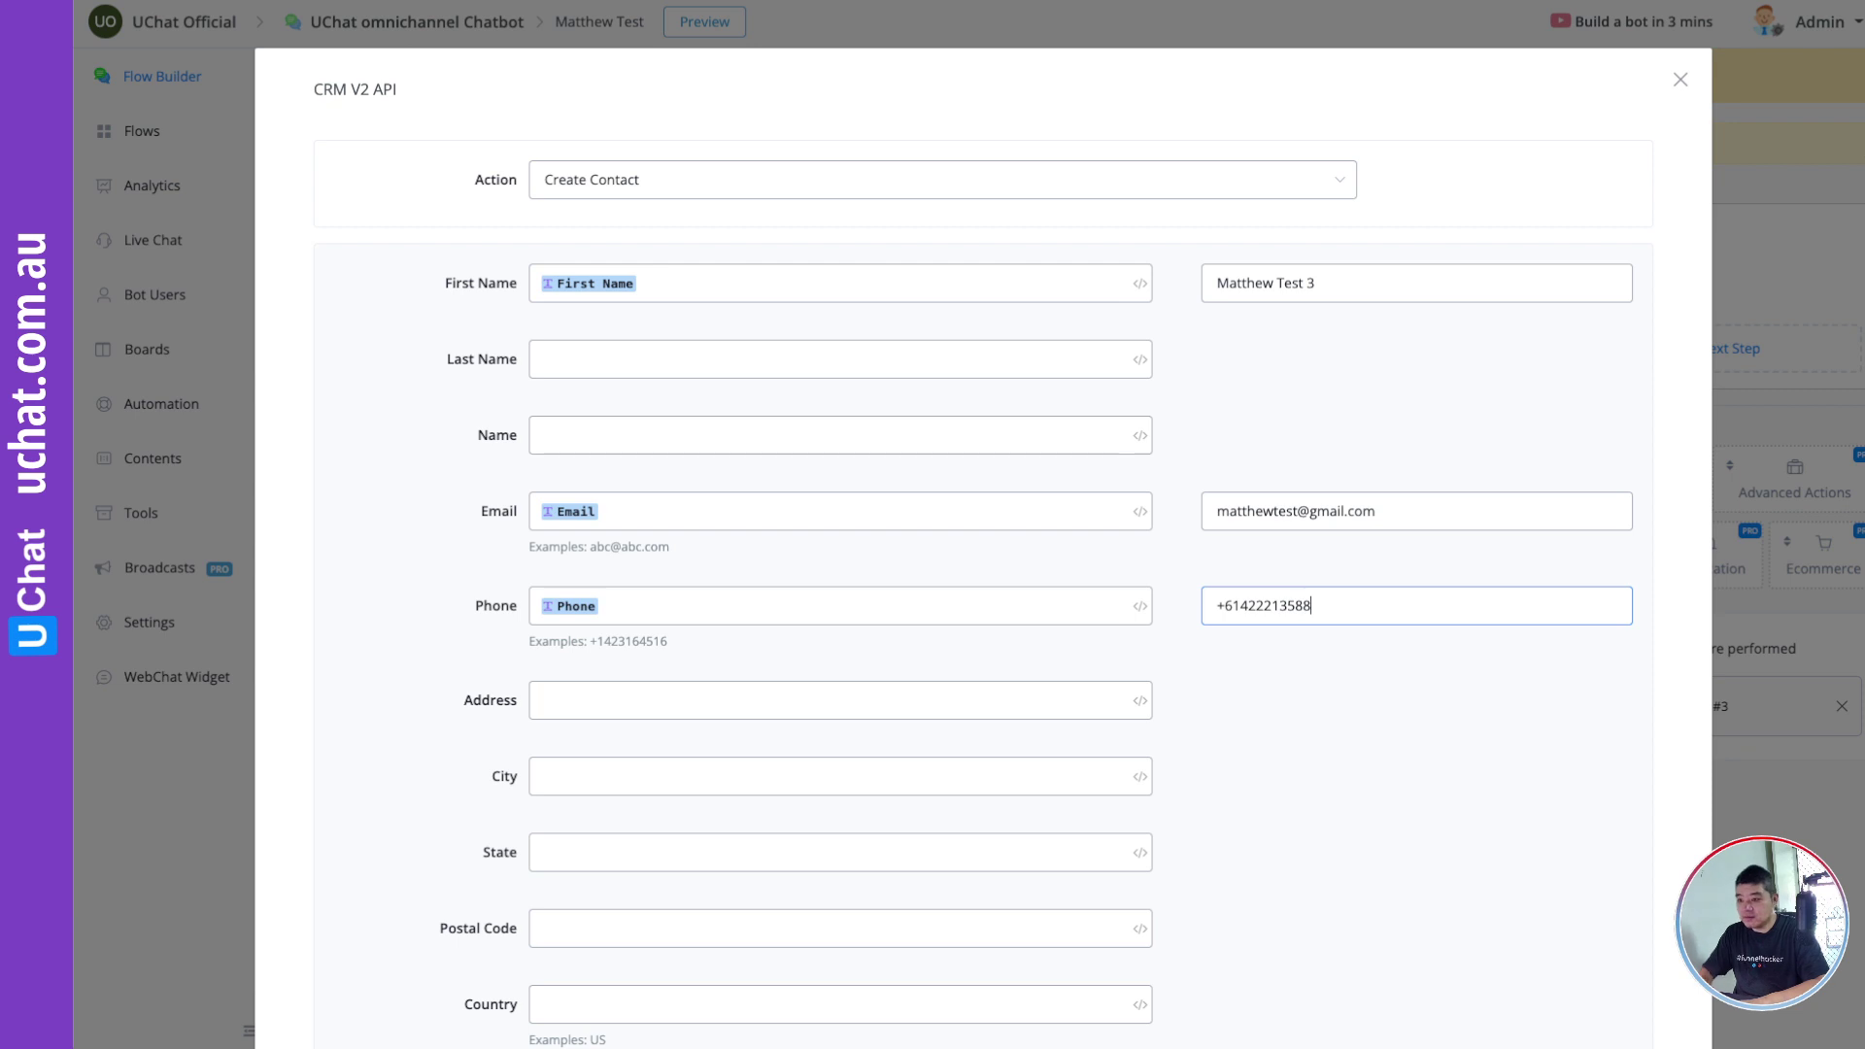
{"action": "scroll", "coordinate": [1341, 658], "scroll_direction": "down", "scroll_amount": 7}
Step: Test the request (code 201) and map the returned $.contact.id to the GHL_User_ID custom field
{"action": "left_click", "coordinate": [573, 734]}
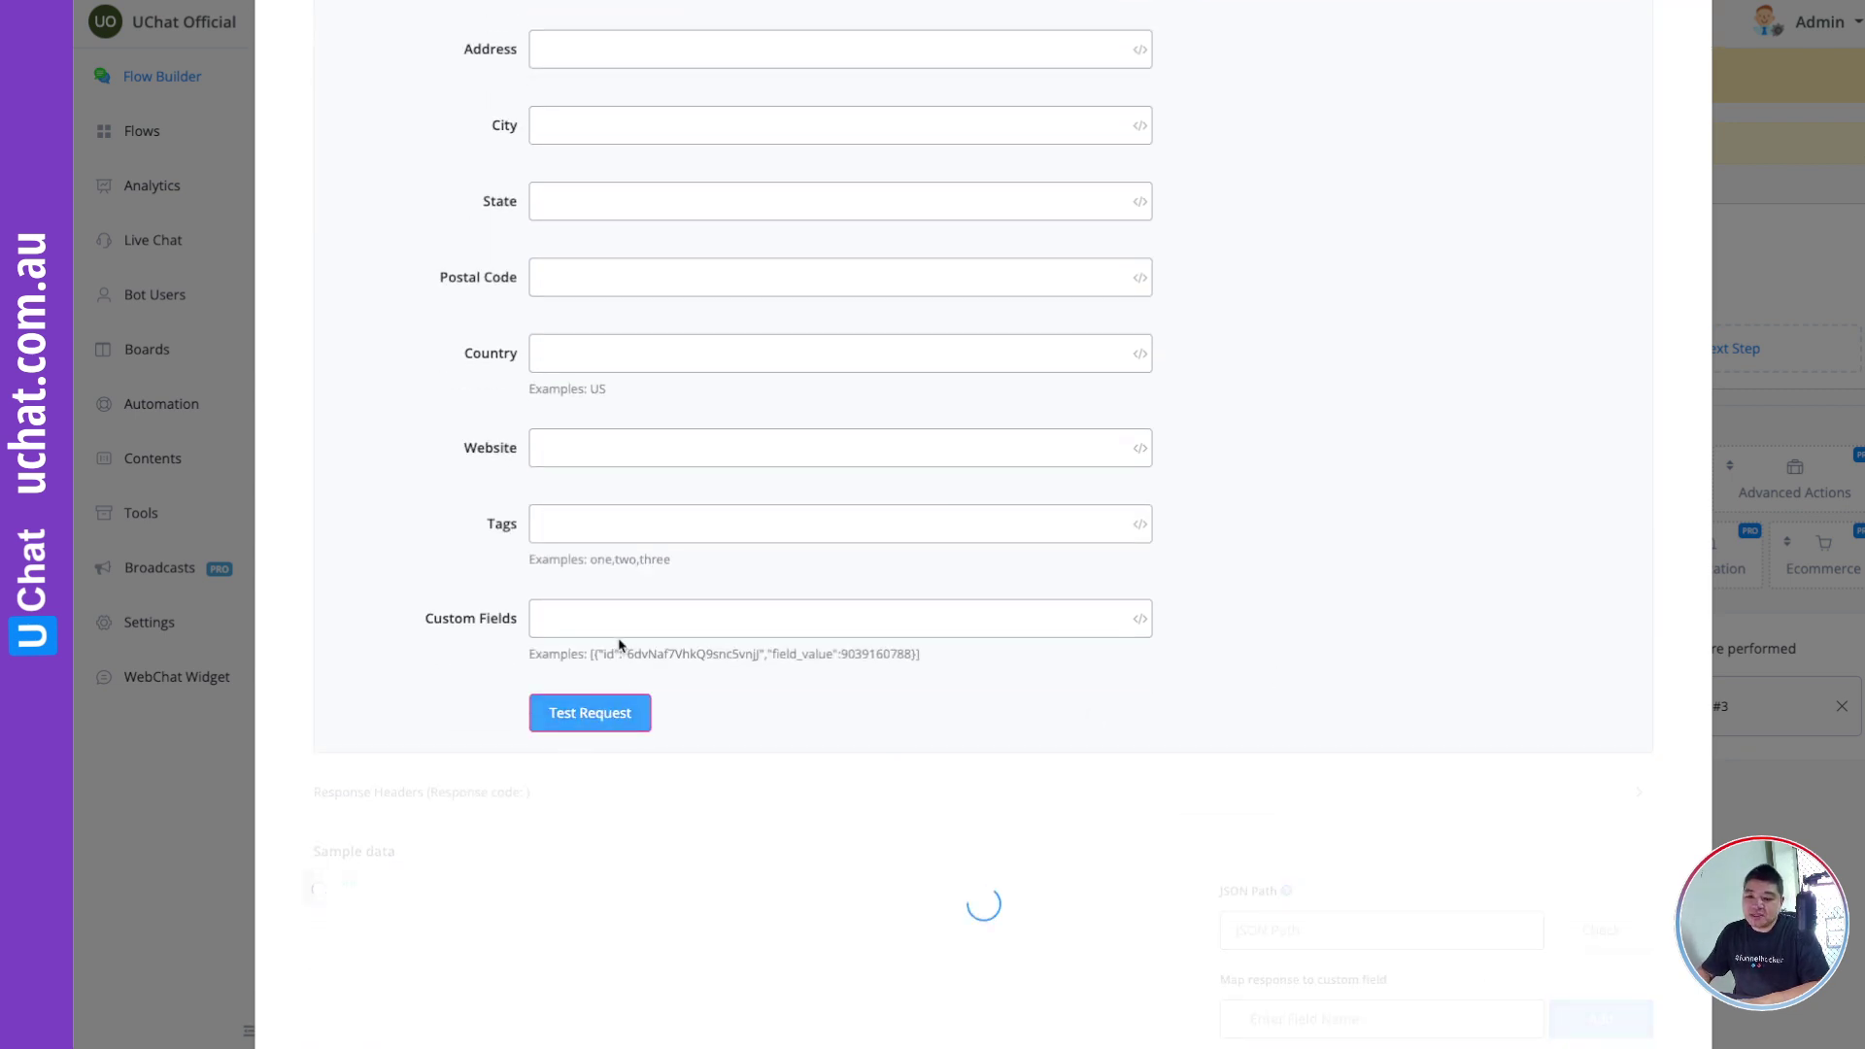
{"action": "scroll", "coordinate": [619, 644], "scroll_direction": "down", "scroll_amount": 3}
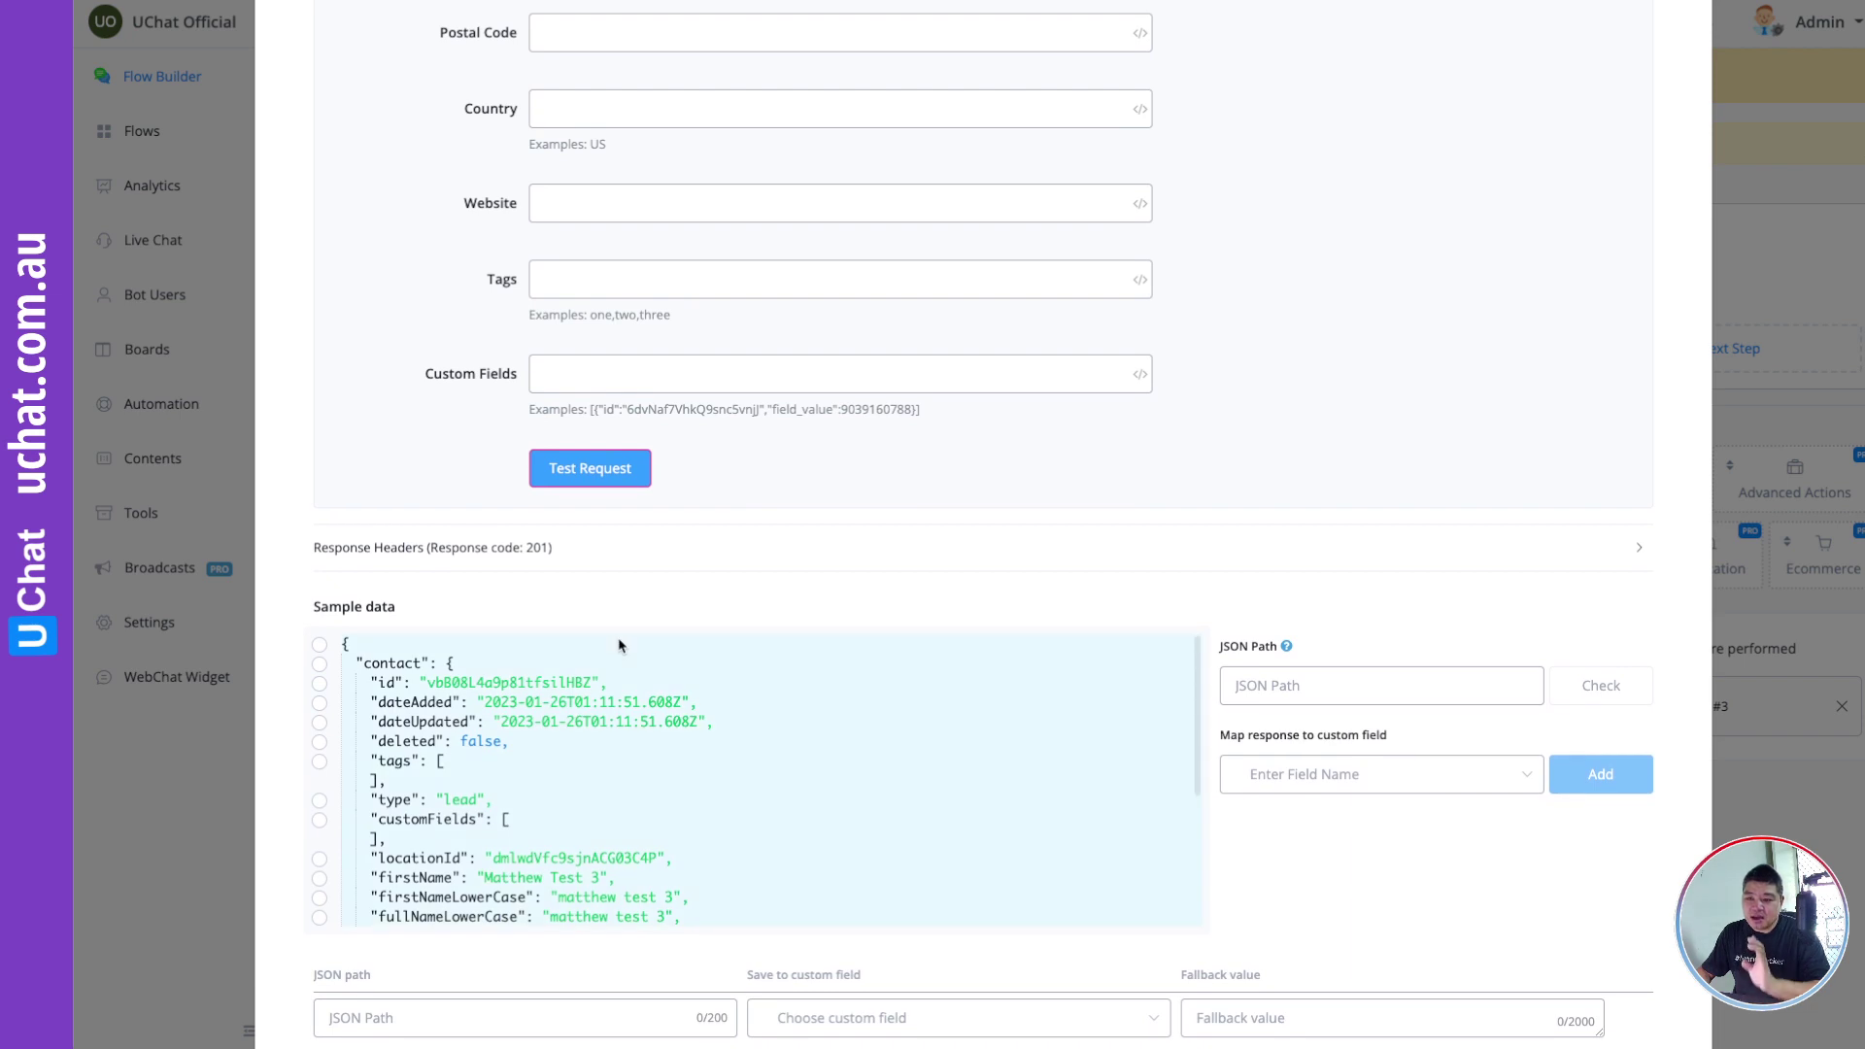
{"action": "left_click", "coordinate": [318, 684]}
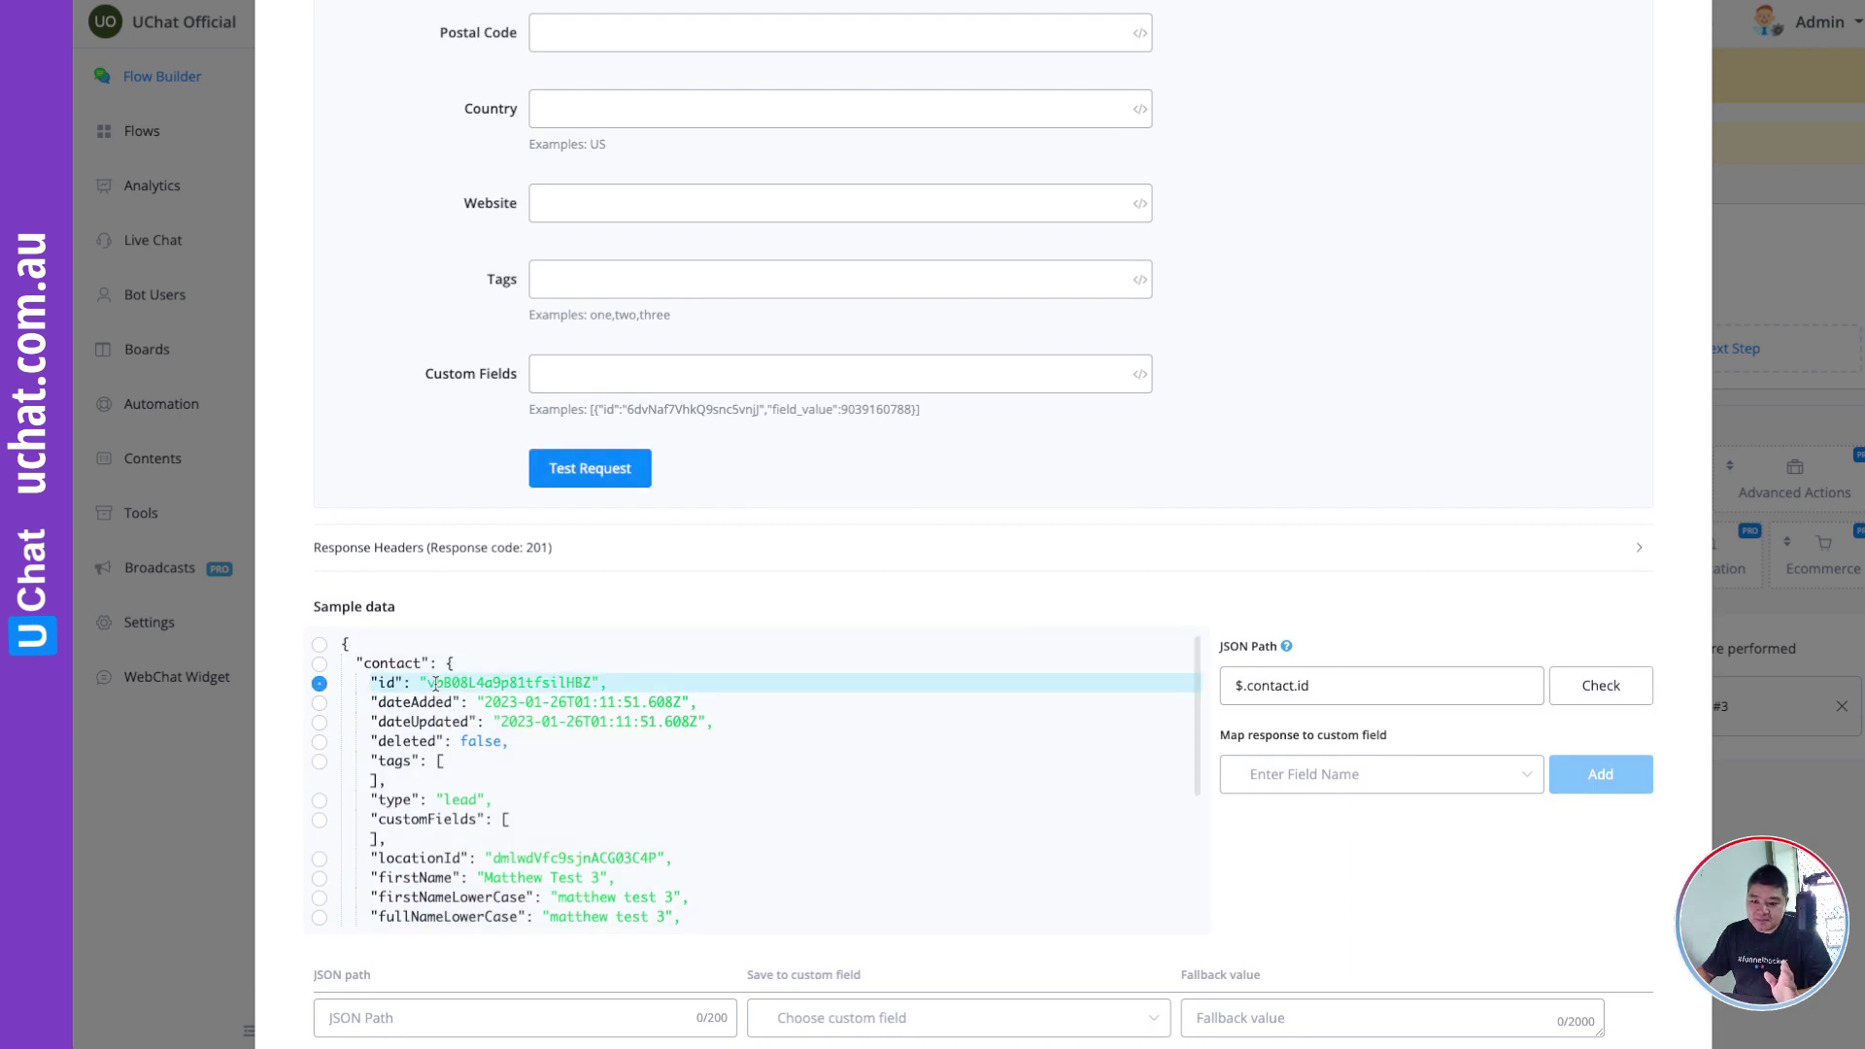
{"action": "double_click", "coordinate": [486, 682]}
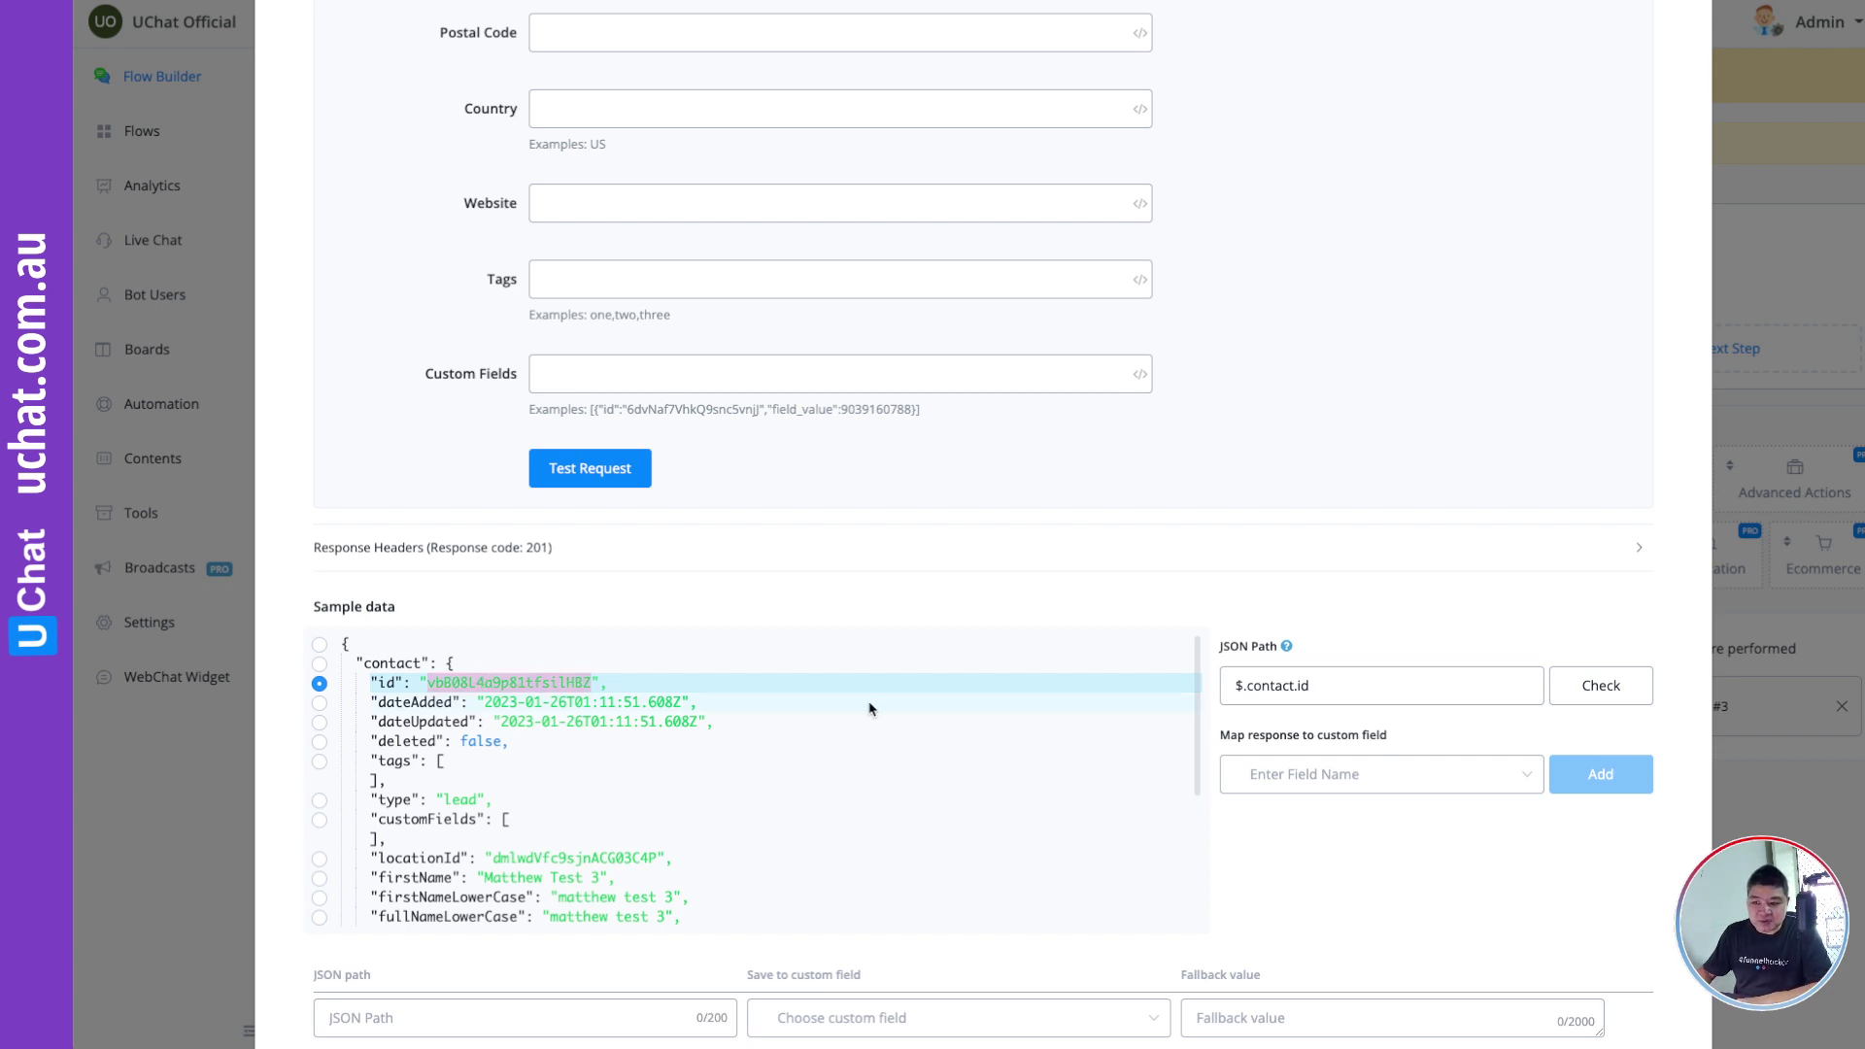
{"action": "left_click", "coordinate": [1308, 782]}
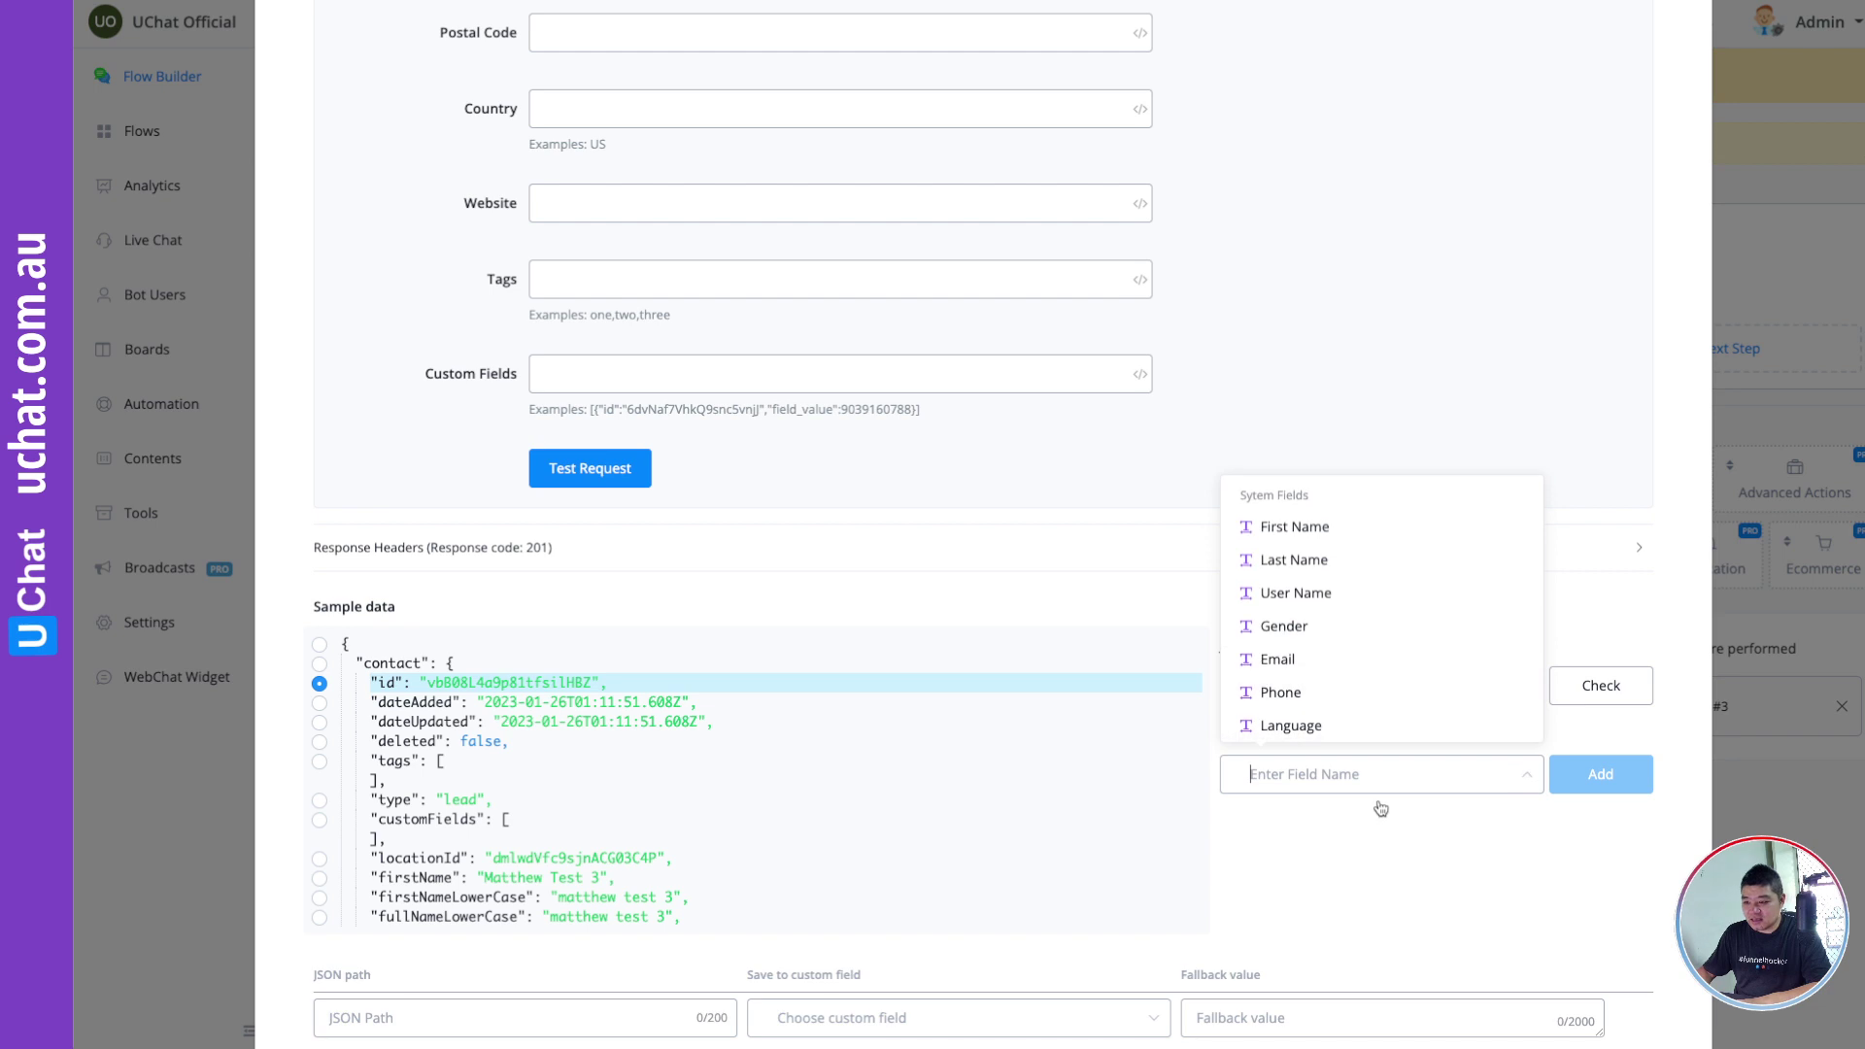
{"action": "type", "text": "ghl"}
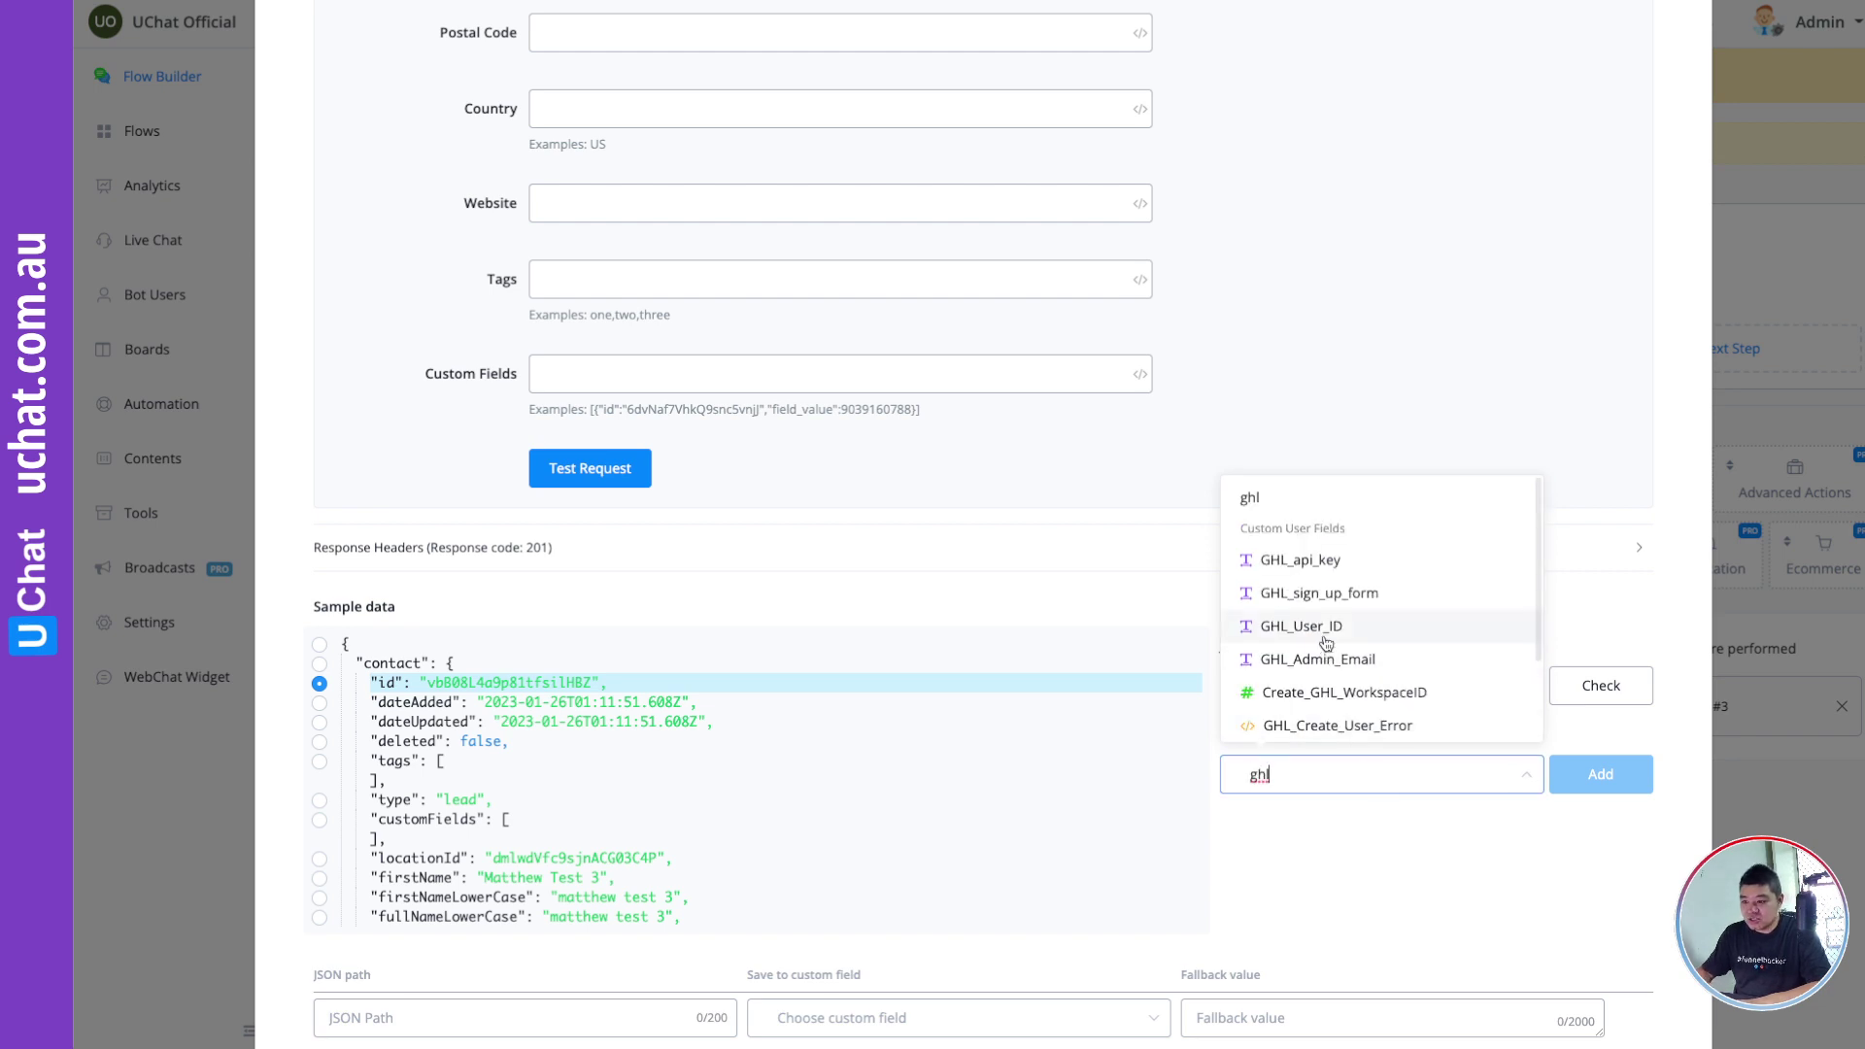
{"action": "left_click", "coordinate": [1292, 625]}
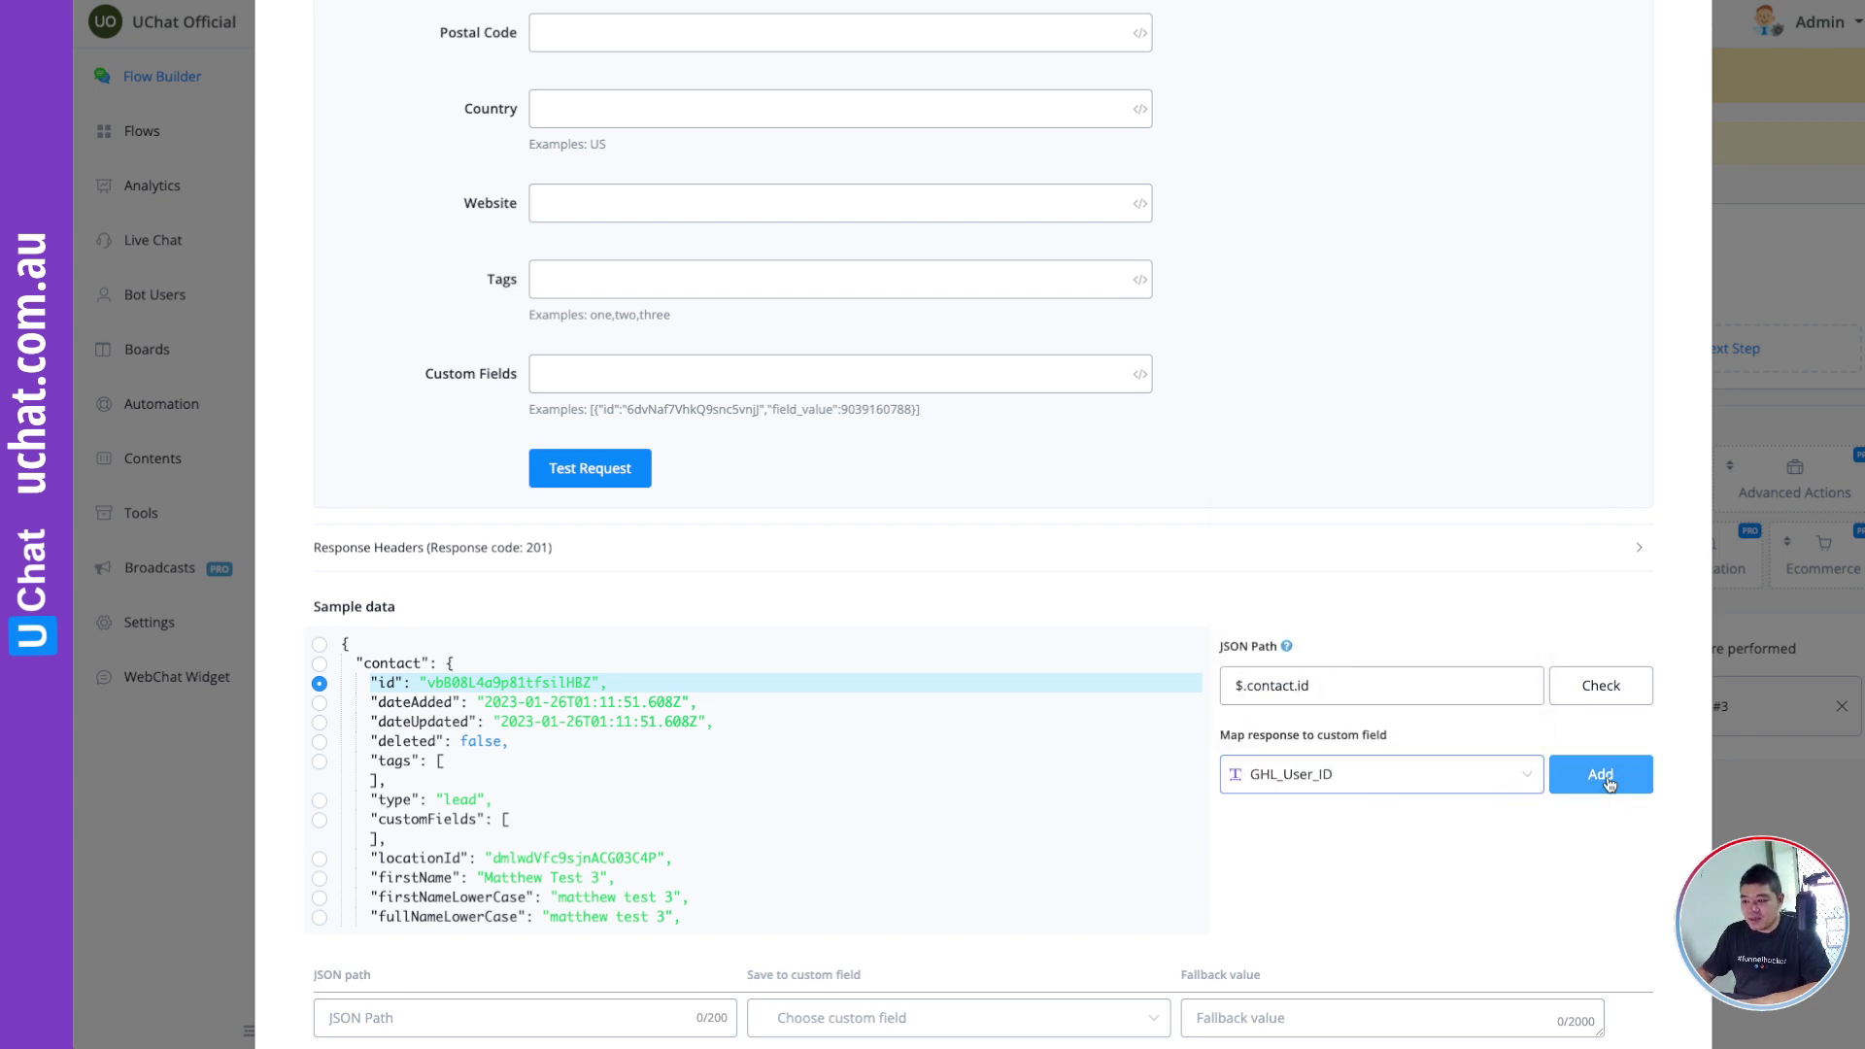
{"action": "left_click", "coordinate": [1609, 783]}
{"action": "scroll", "coordinate": [1334, 816], "scroll_direction": "down", "scroll_amount": 2}
{"action": "left_click", "coordinate": [1332, 809]}
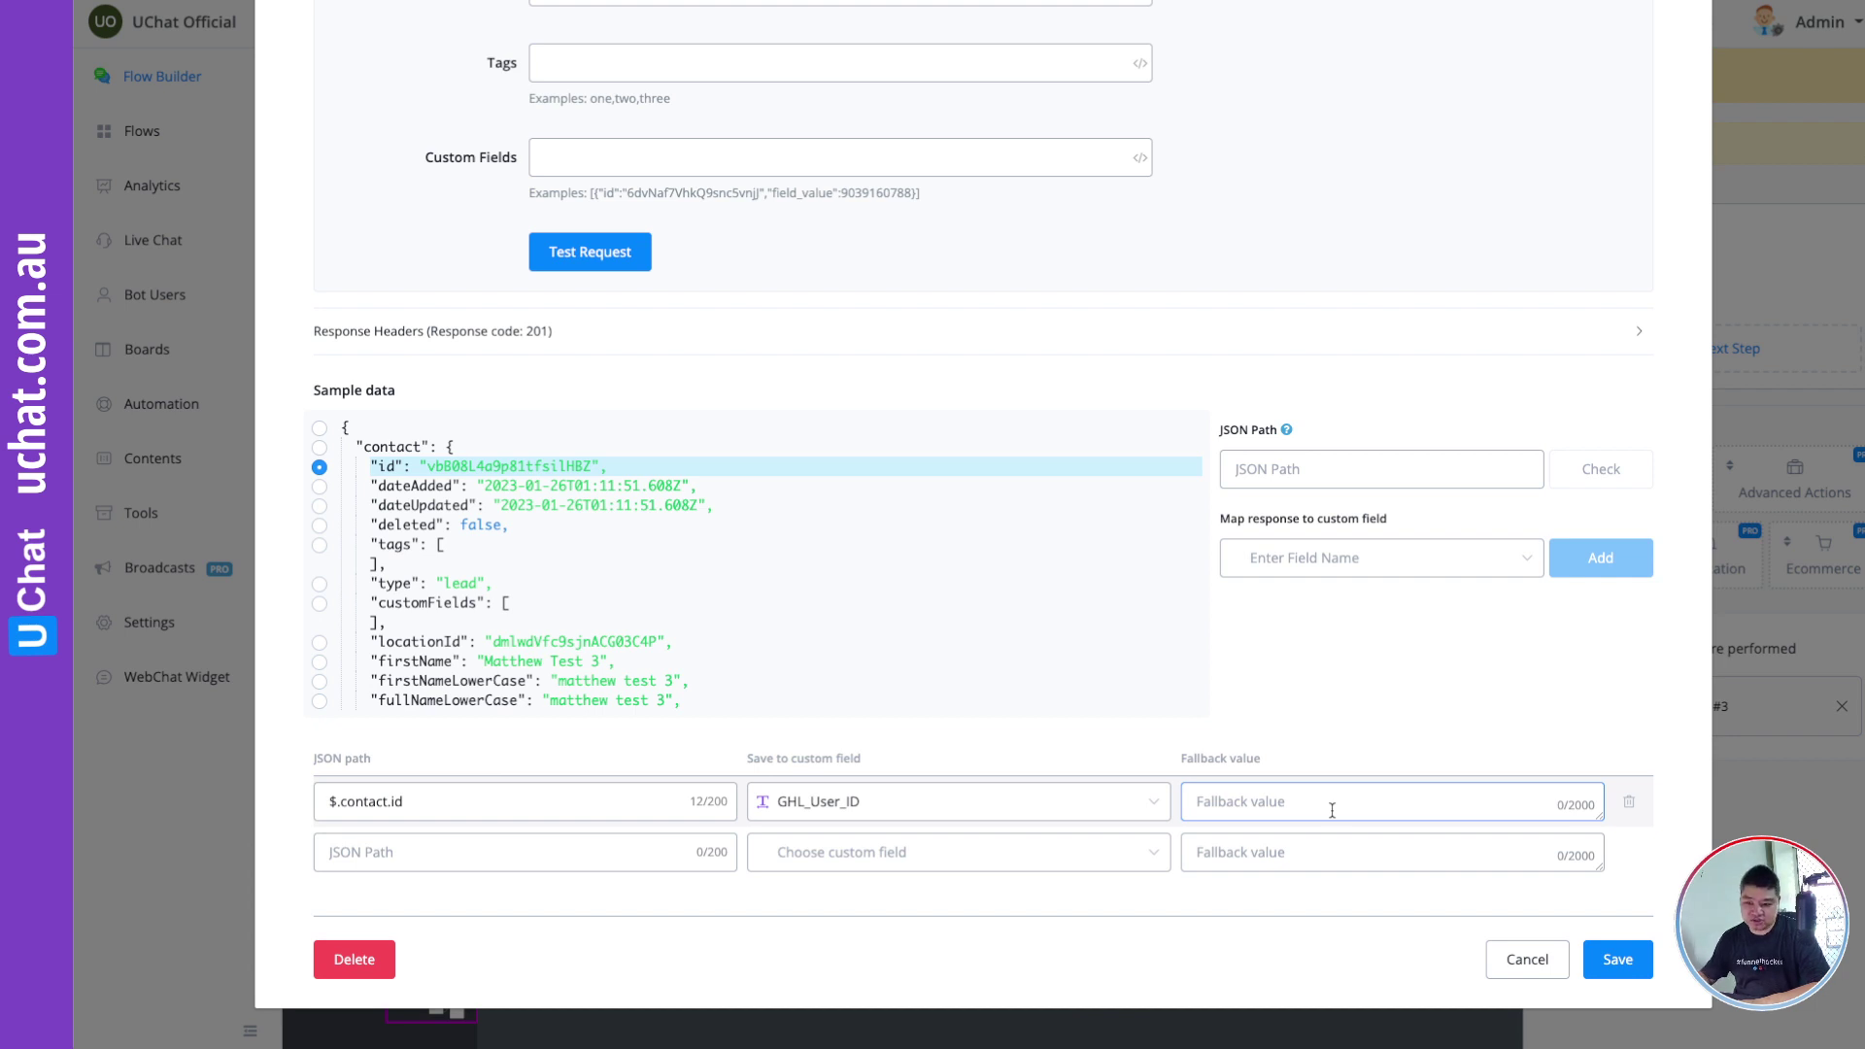
Step: Save the Create Contact action, close the Action #2 panel, and pan to Action #3
{"action": "left_click", "coordinate": [1618, 959]}
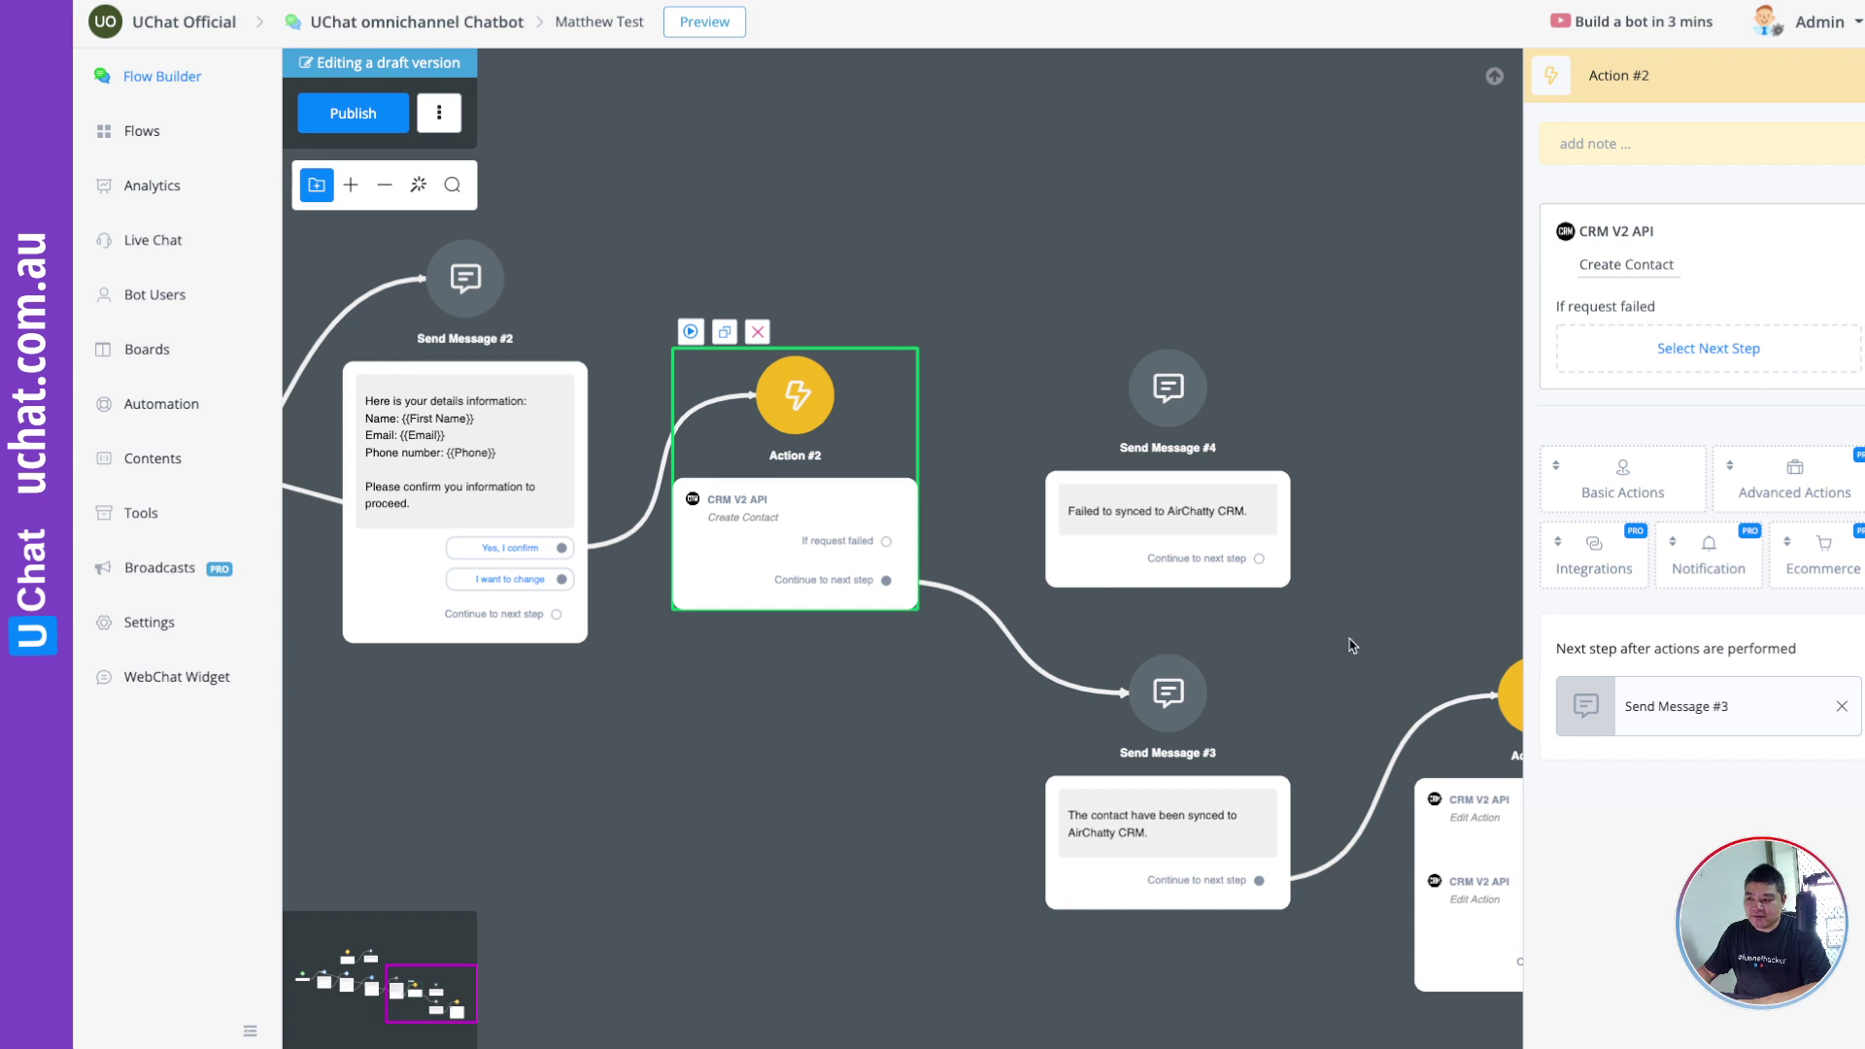
{"action": "left_click", "coordinate": [1418, 624]}
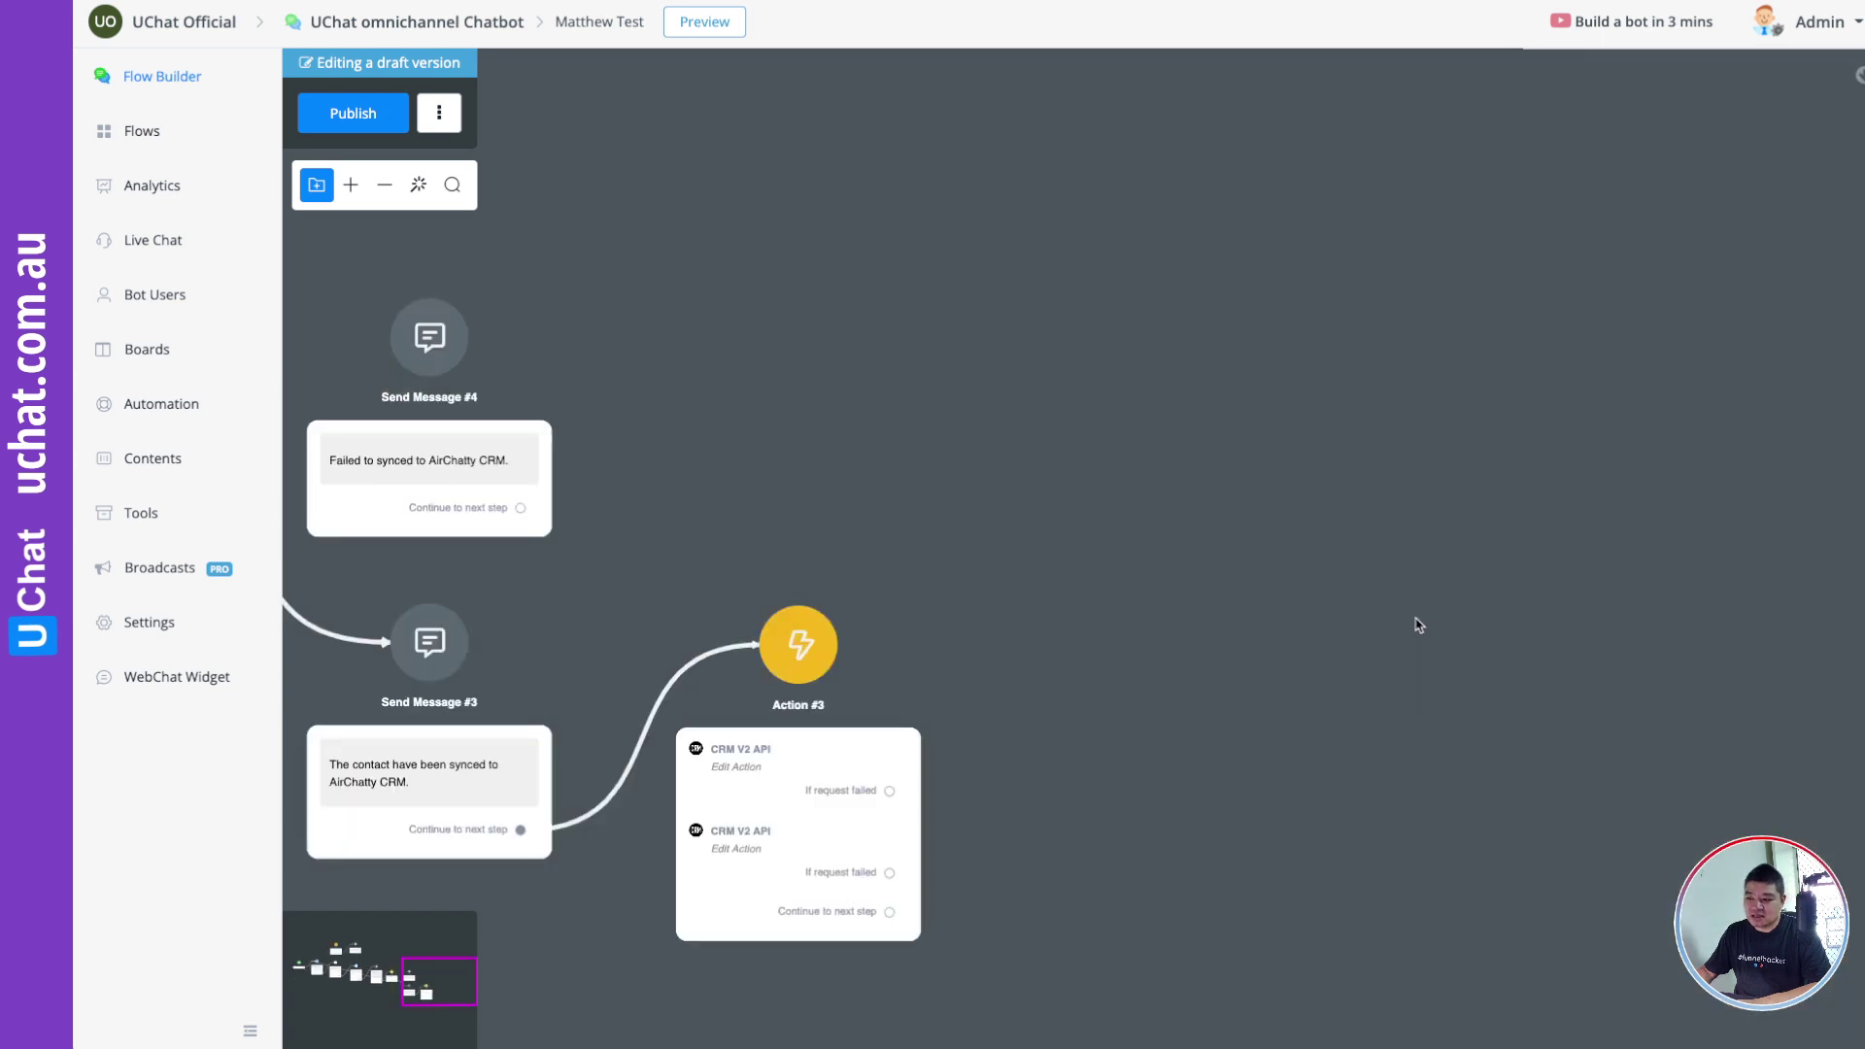
{"action": "left_click_drag", "start_coordinate": [1133, 775], "coordinate": [1228, 583]}
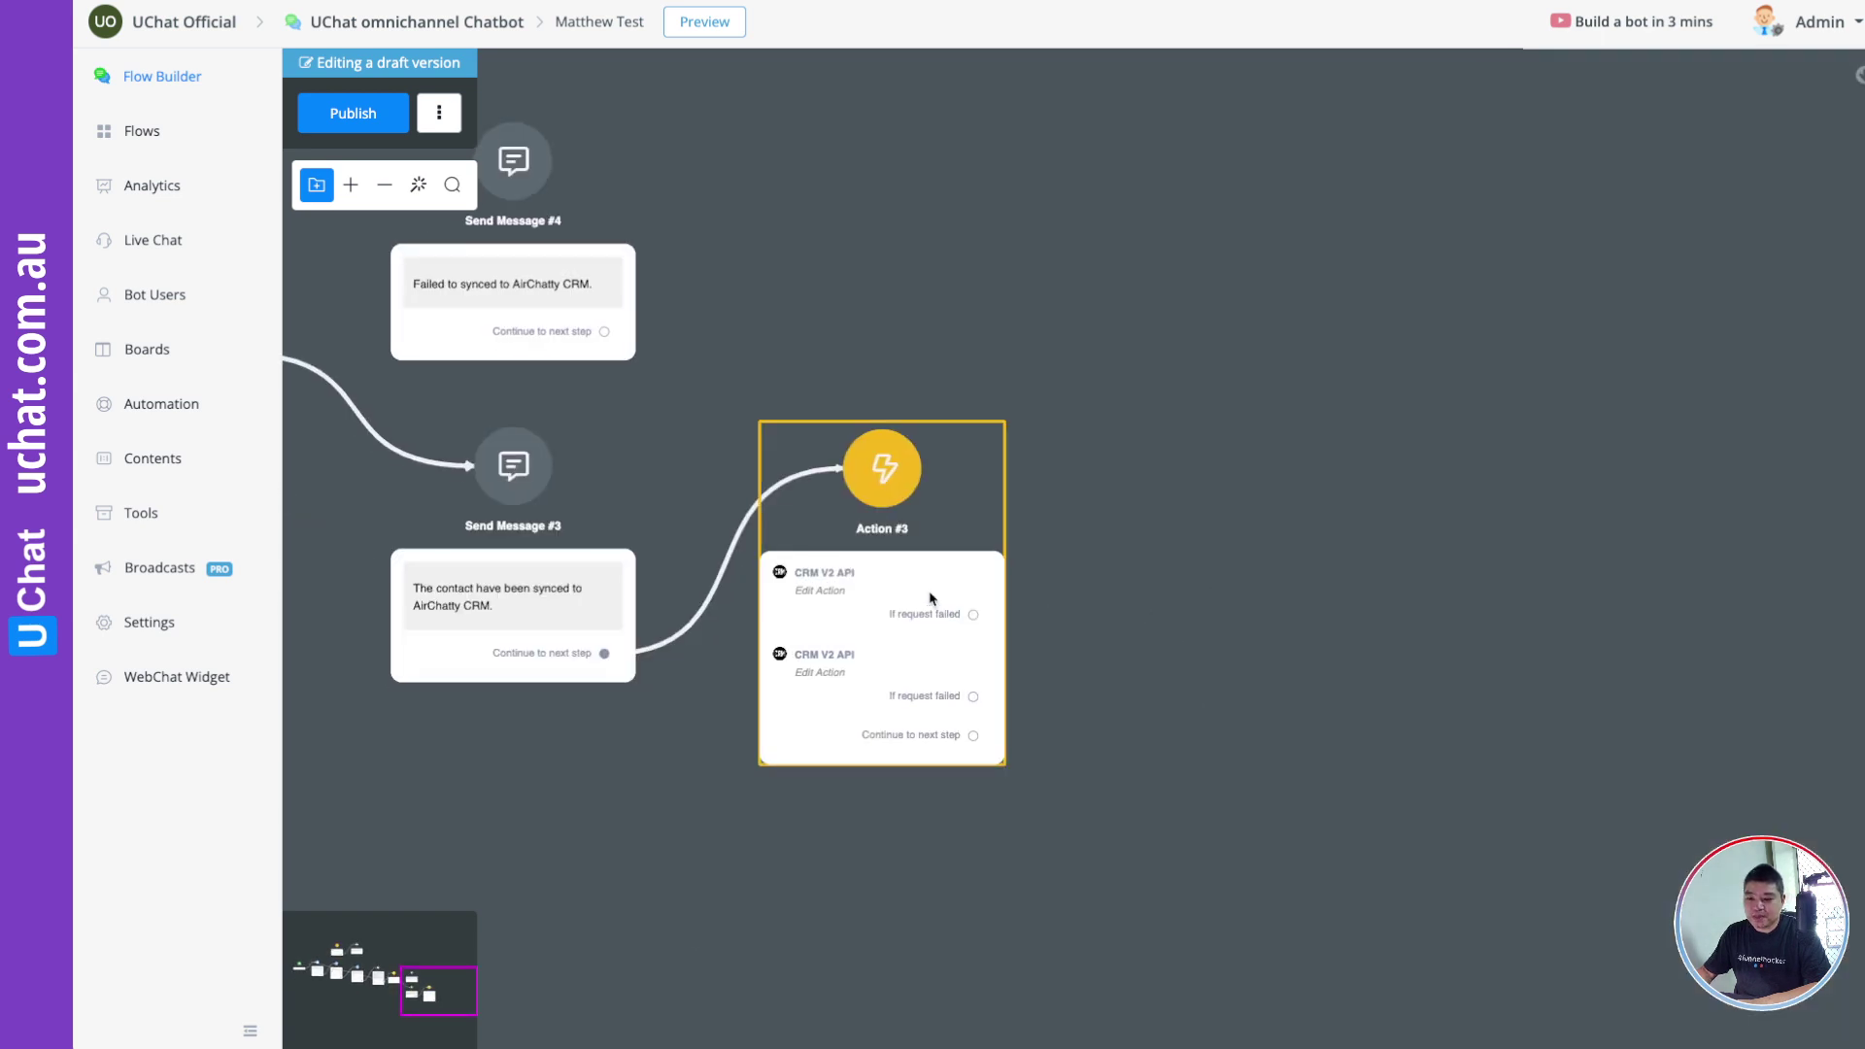
Step: Change Action #3's first CRM V2 API step to the Add Tags to Contact action
{"action": "left_click", "coordinate": [868, 585]}
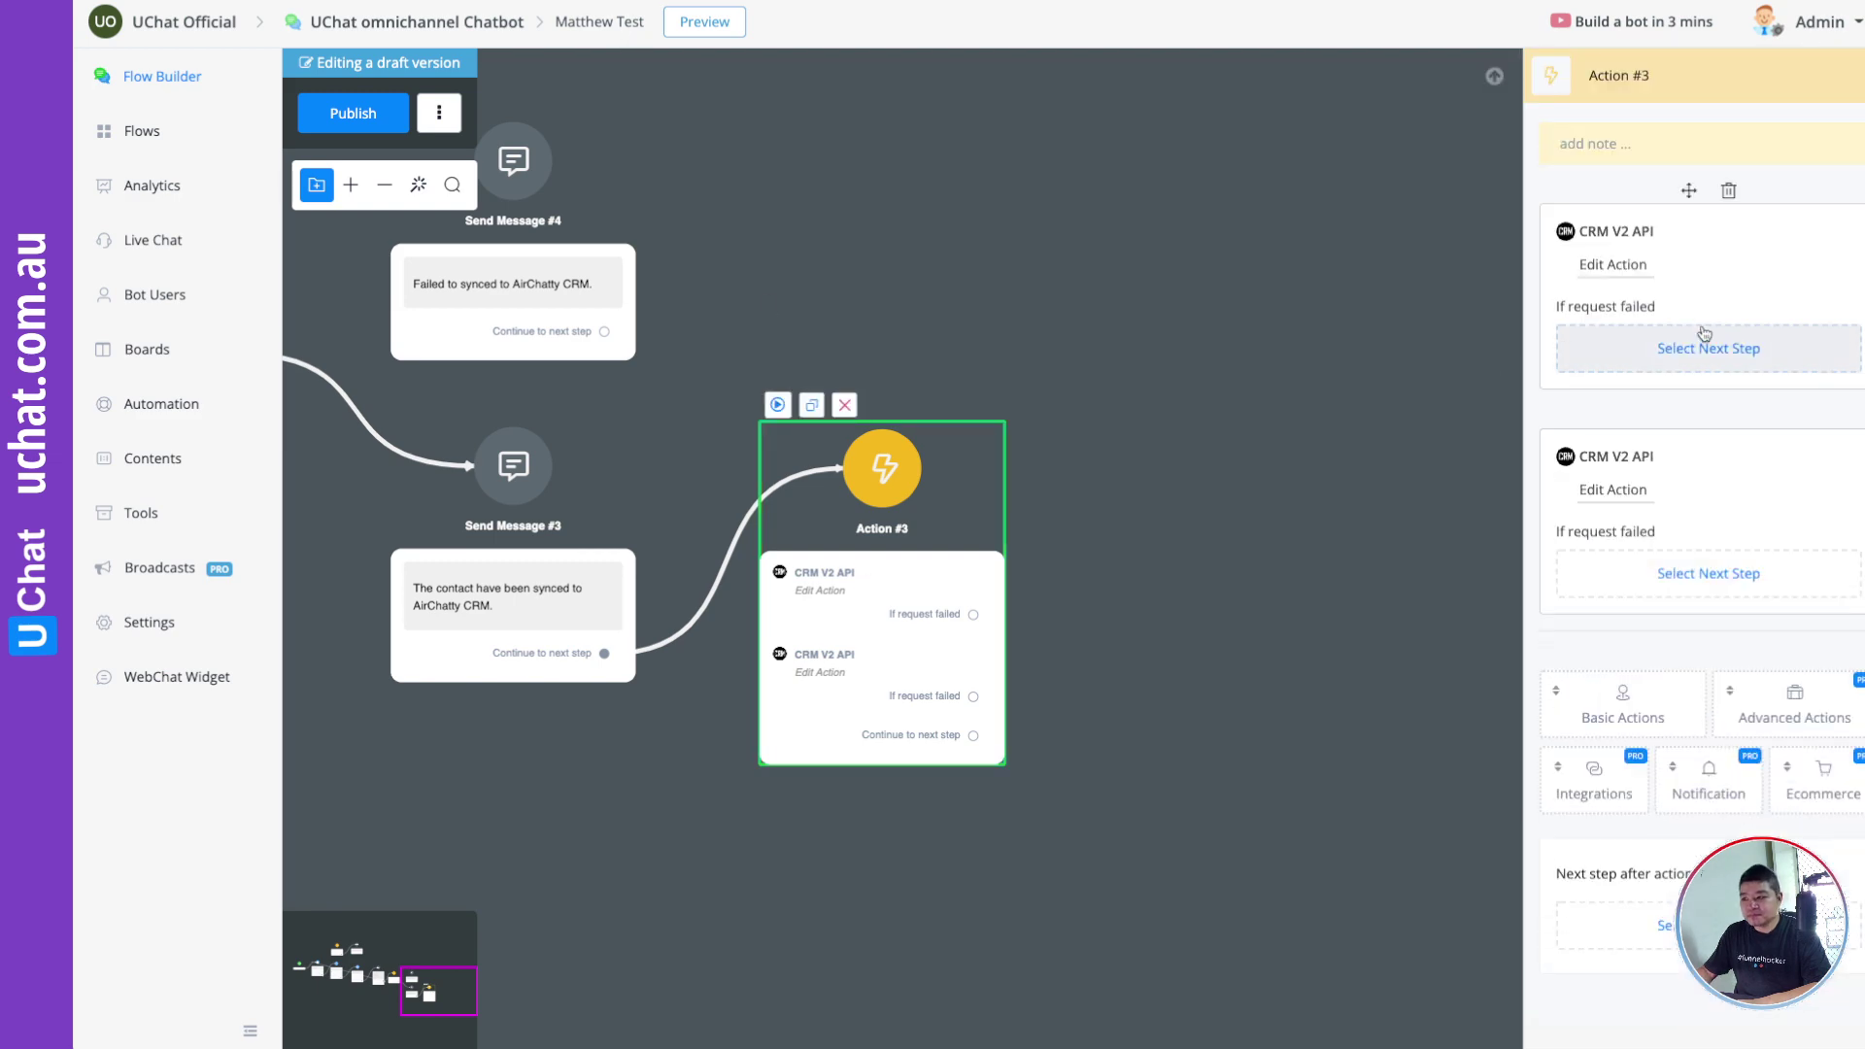
{"action": "left_click", "coordinate": [1617, 283]}
{"action": "left_click", "coordinate": [603, 186]}
{"action": "scroll", "coordinate": [754, 356], "scroll_direction": "down", "scroll_amount": 5}
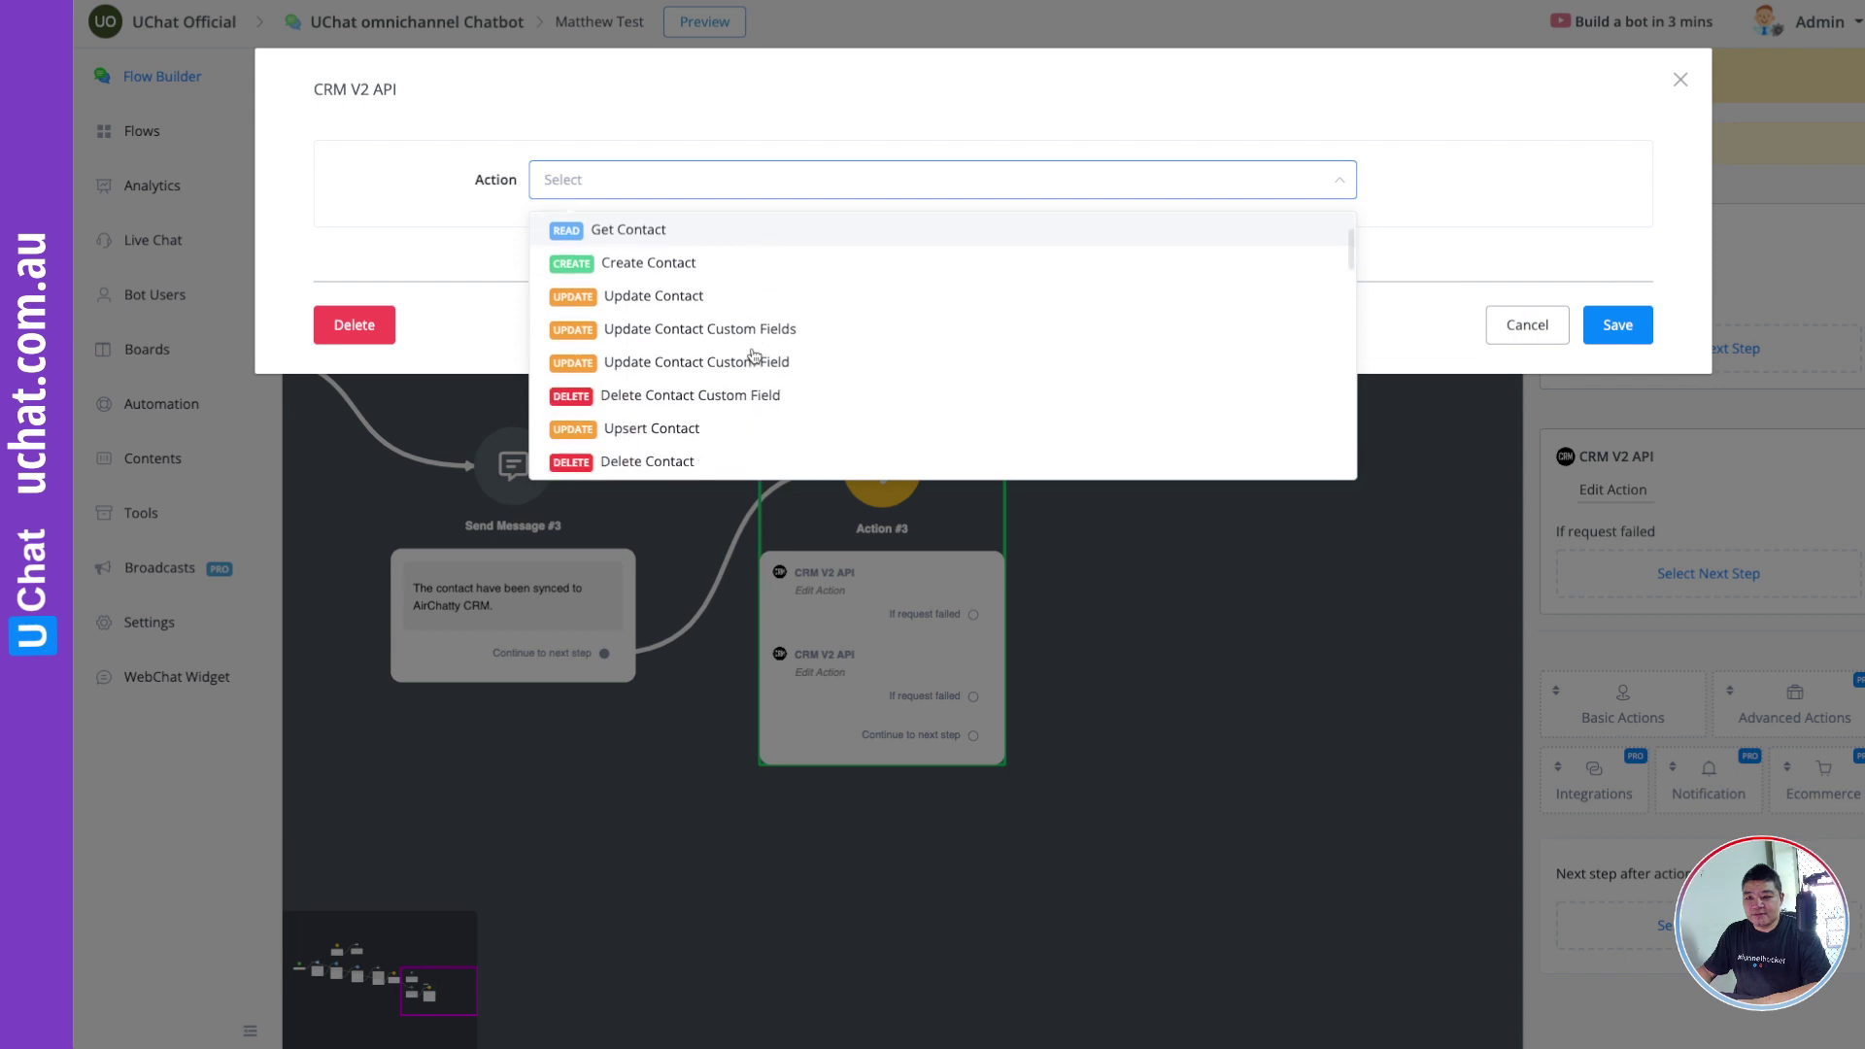
{"action": "scroll", "coordinate": [754, 356], "scroll_direction": "down", "scroll_amount": 4}
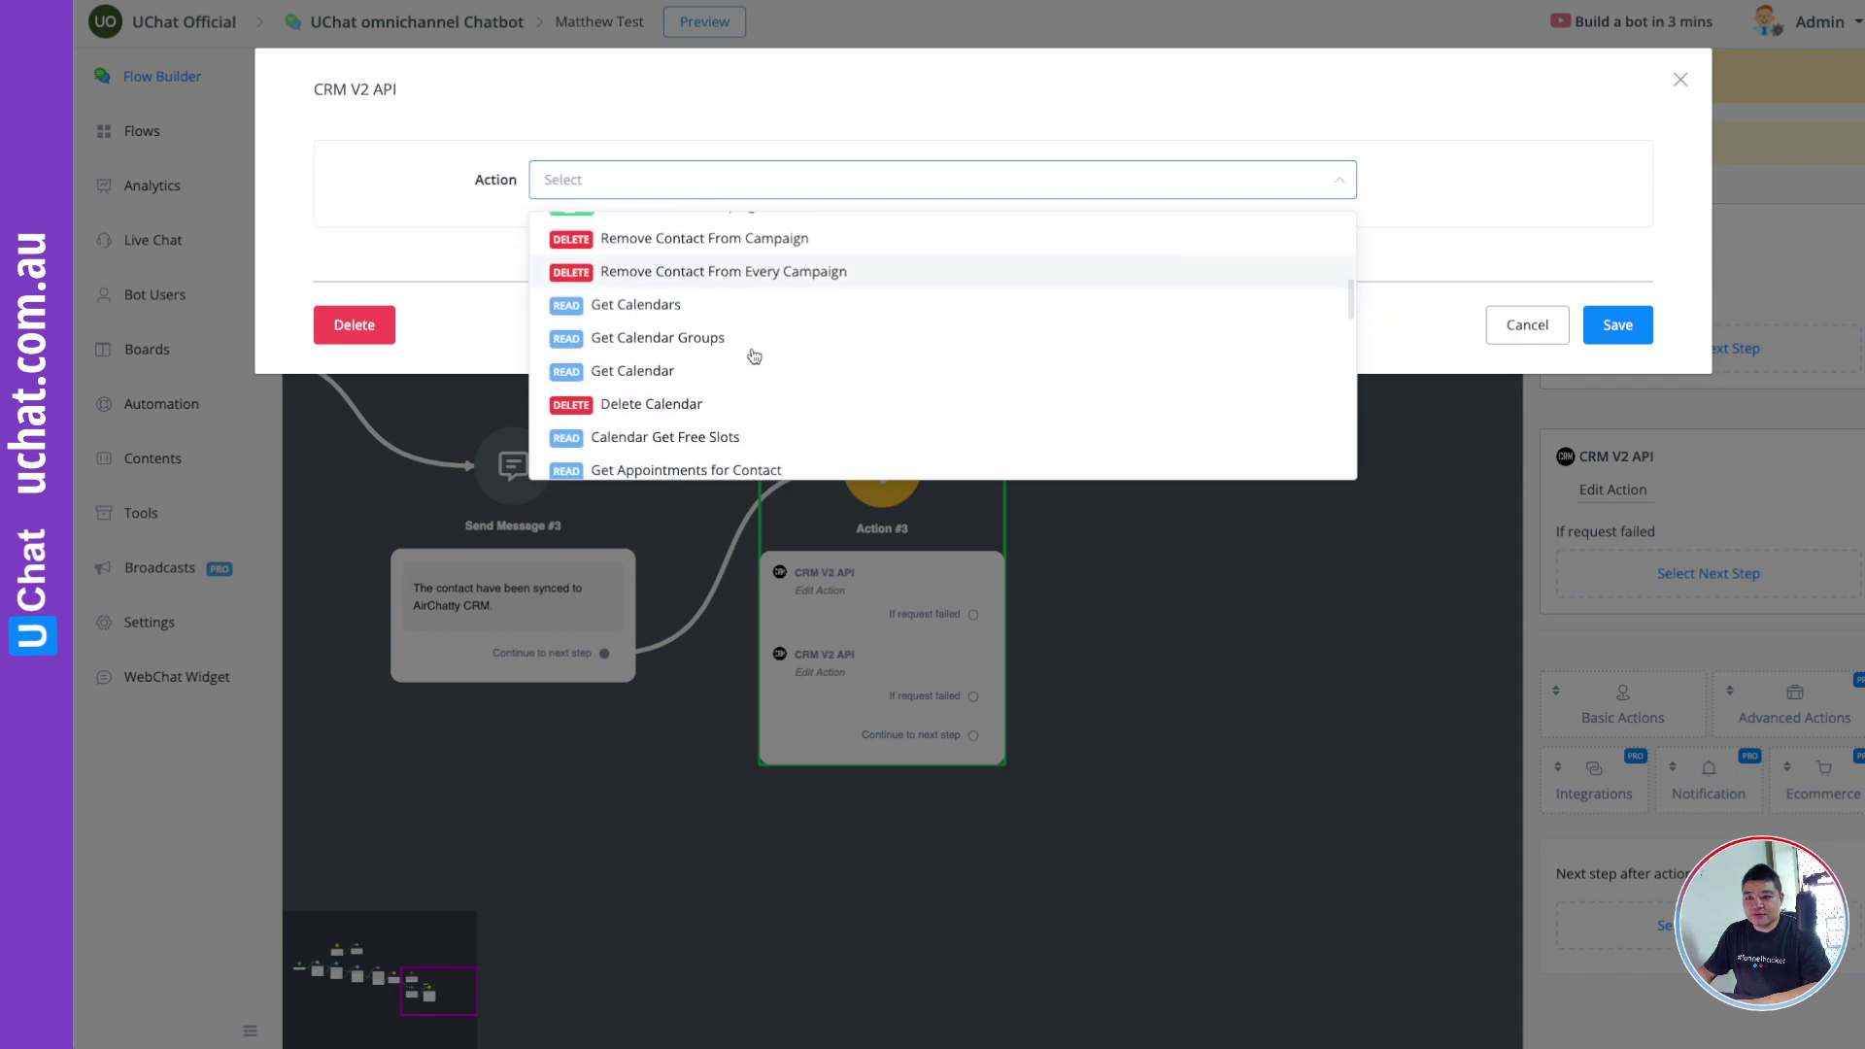
{"action": "scroll", "coordinate": [754, 356], "scroll_direction": "down", "scroll_amount": 5}
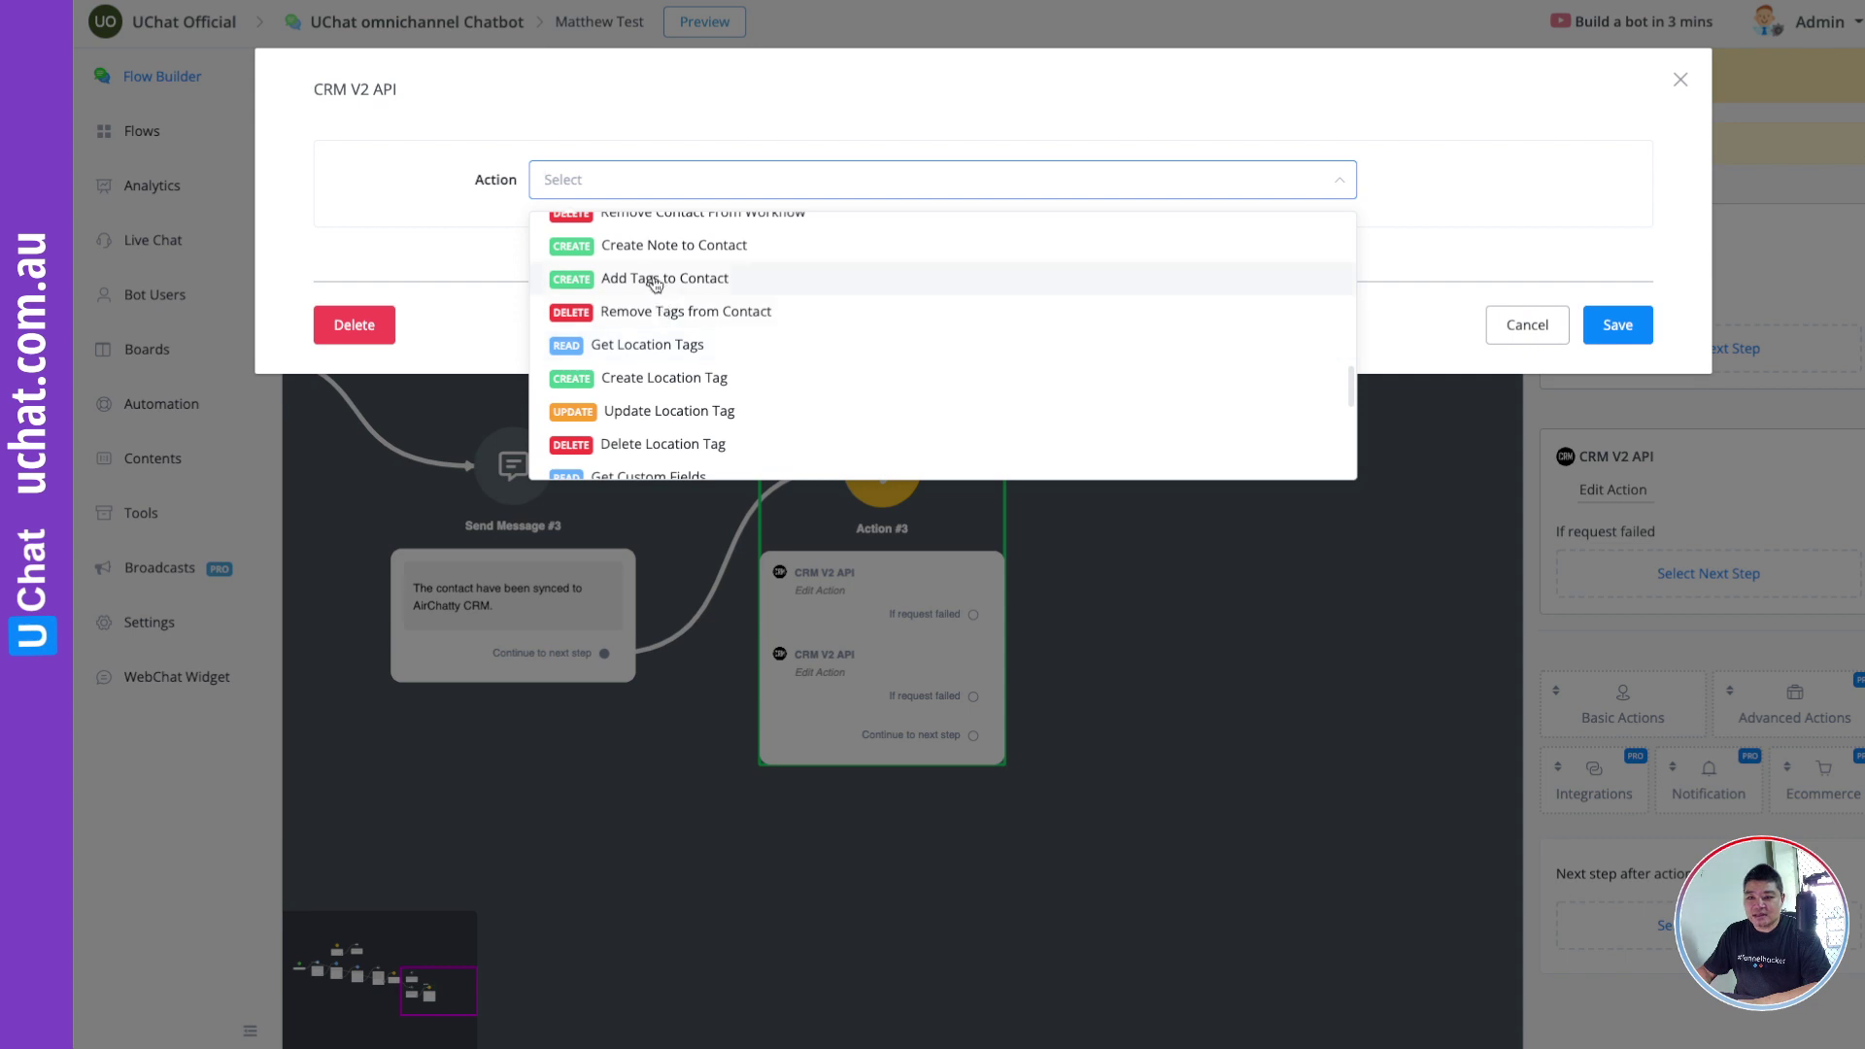
{"action": "left_click", "coordinate": [656, 284]}
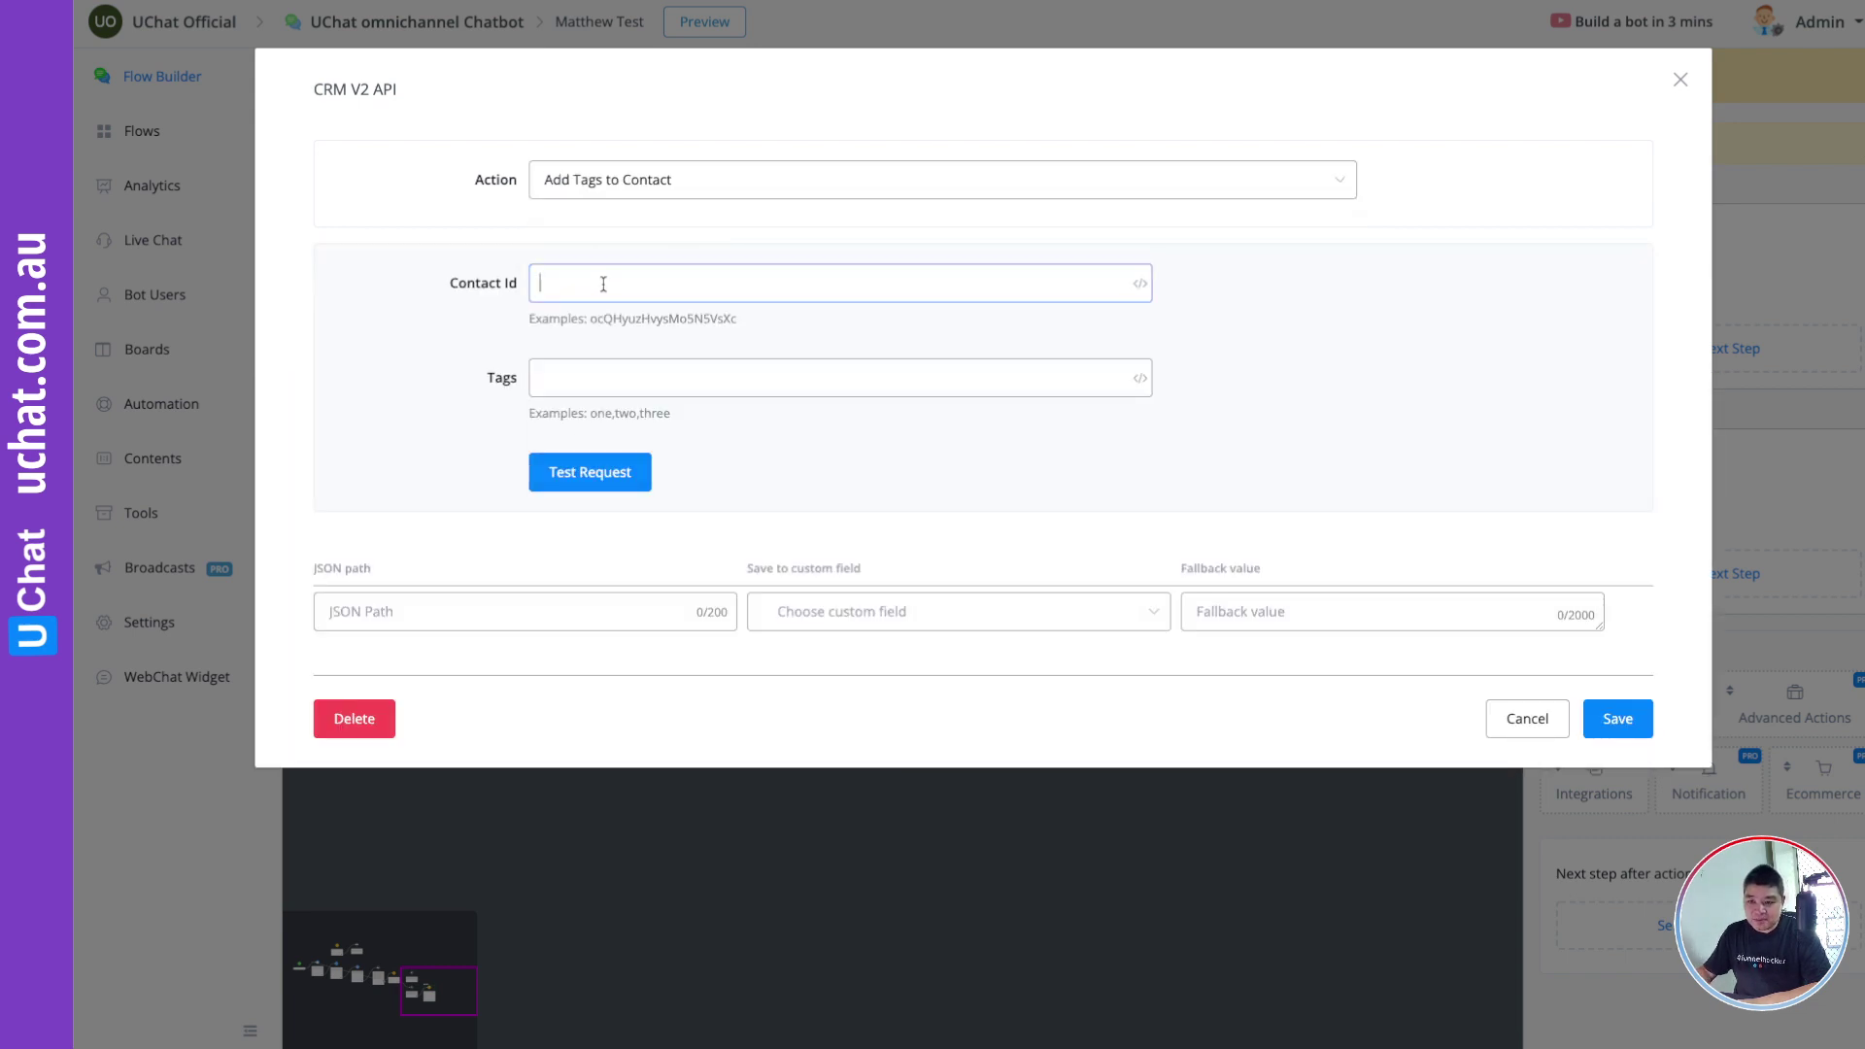
Step: Replace the pasted Contact Id with the GHL_User_ID variable
{"action": "type", "text": "vbB08L4a9p81tfJilHBZ"}
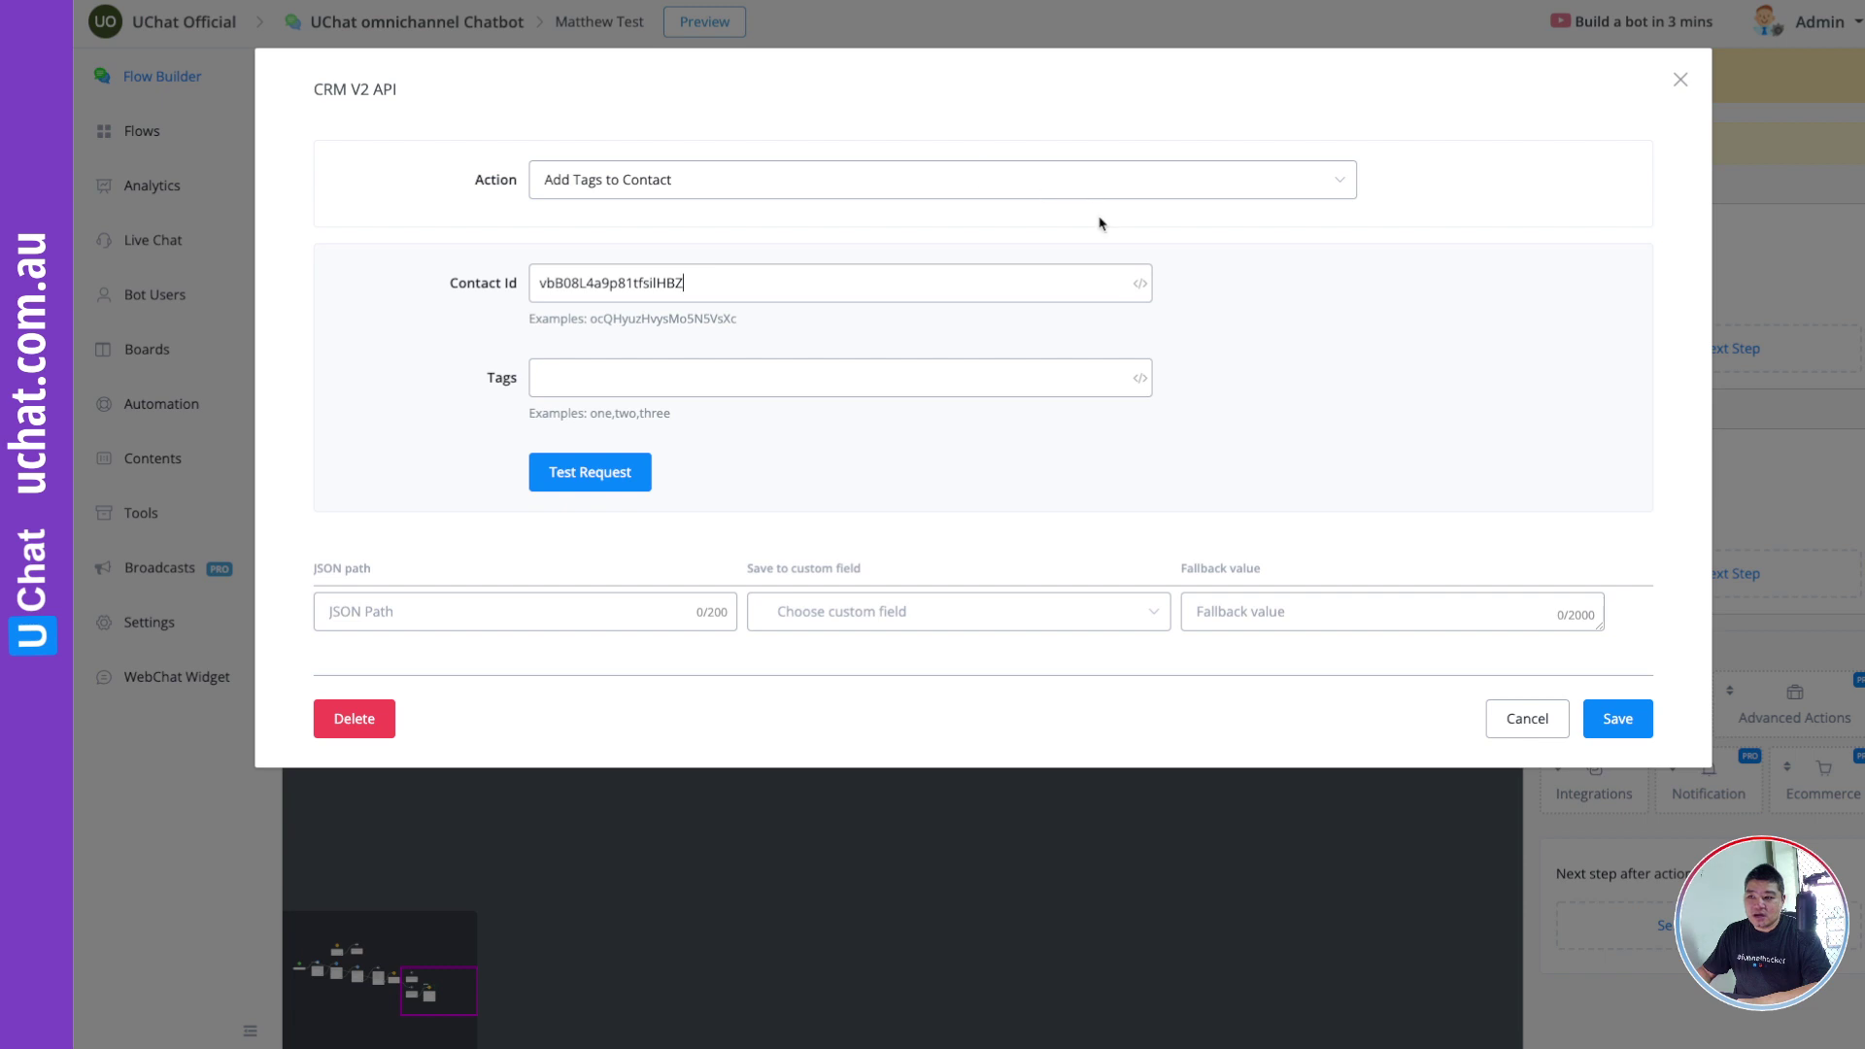
{"action": "double_click", "coordinate": [831, 276]}
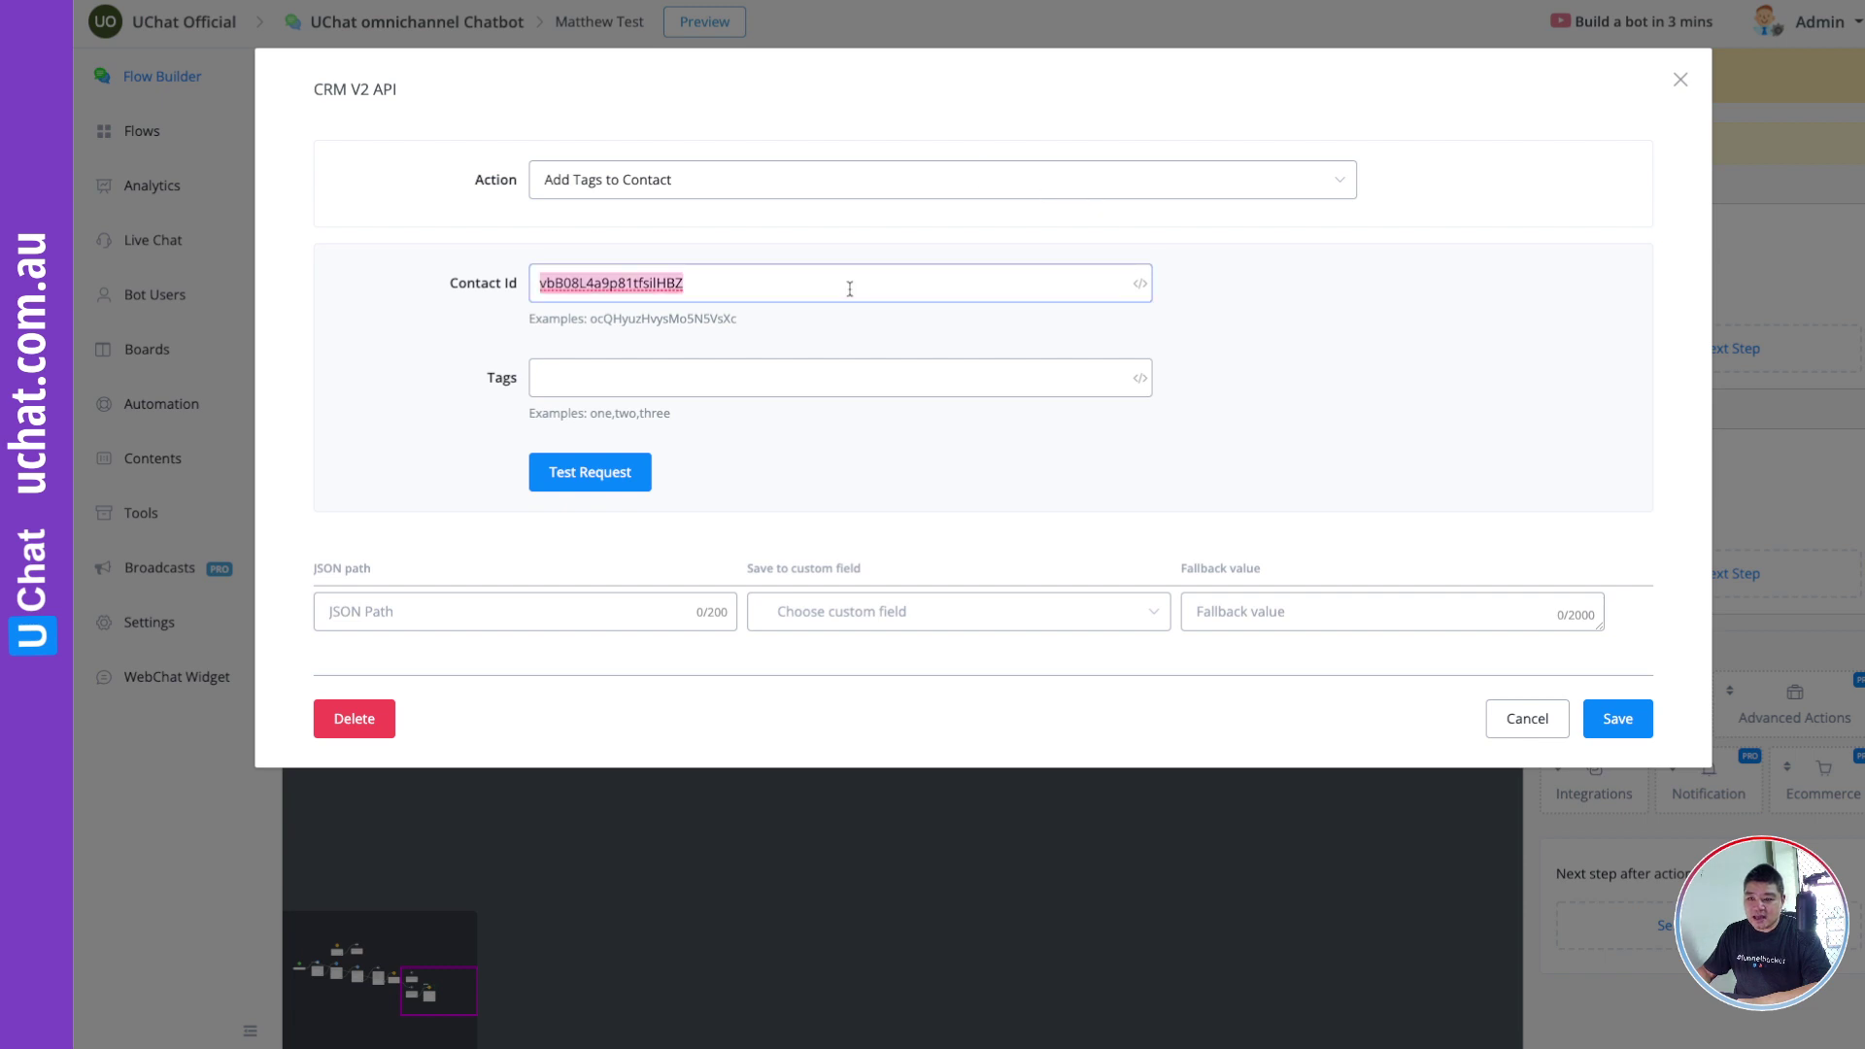
{"action": "key", "text": "BackSpace"}
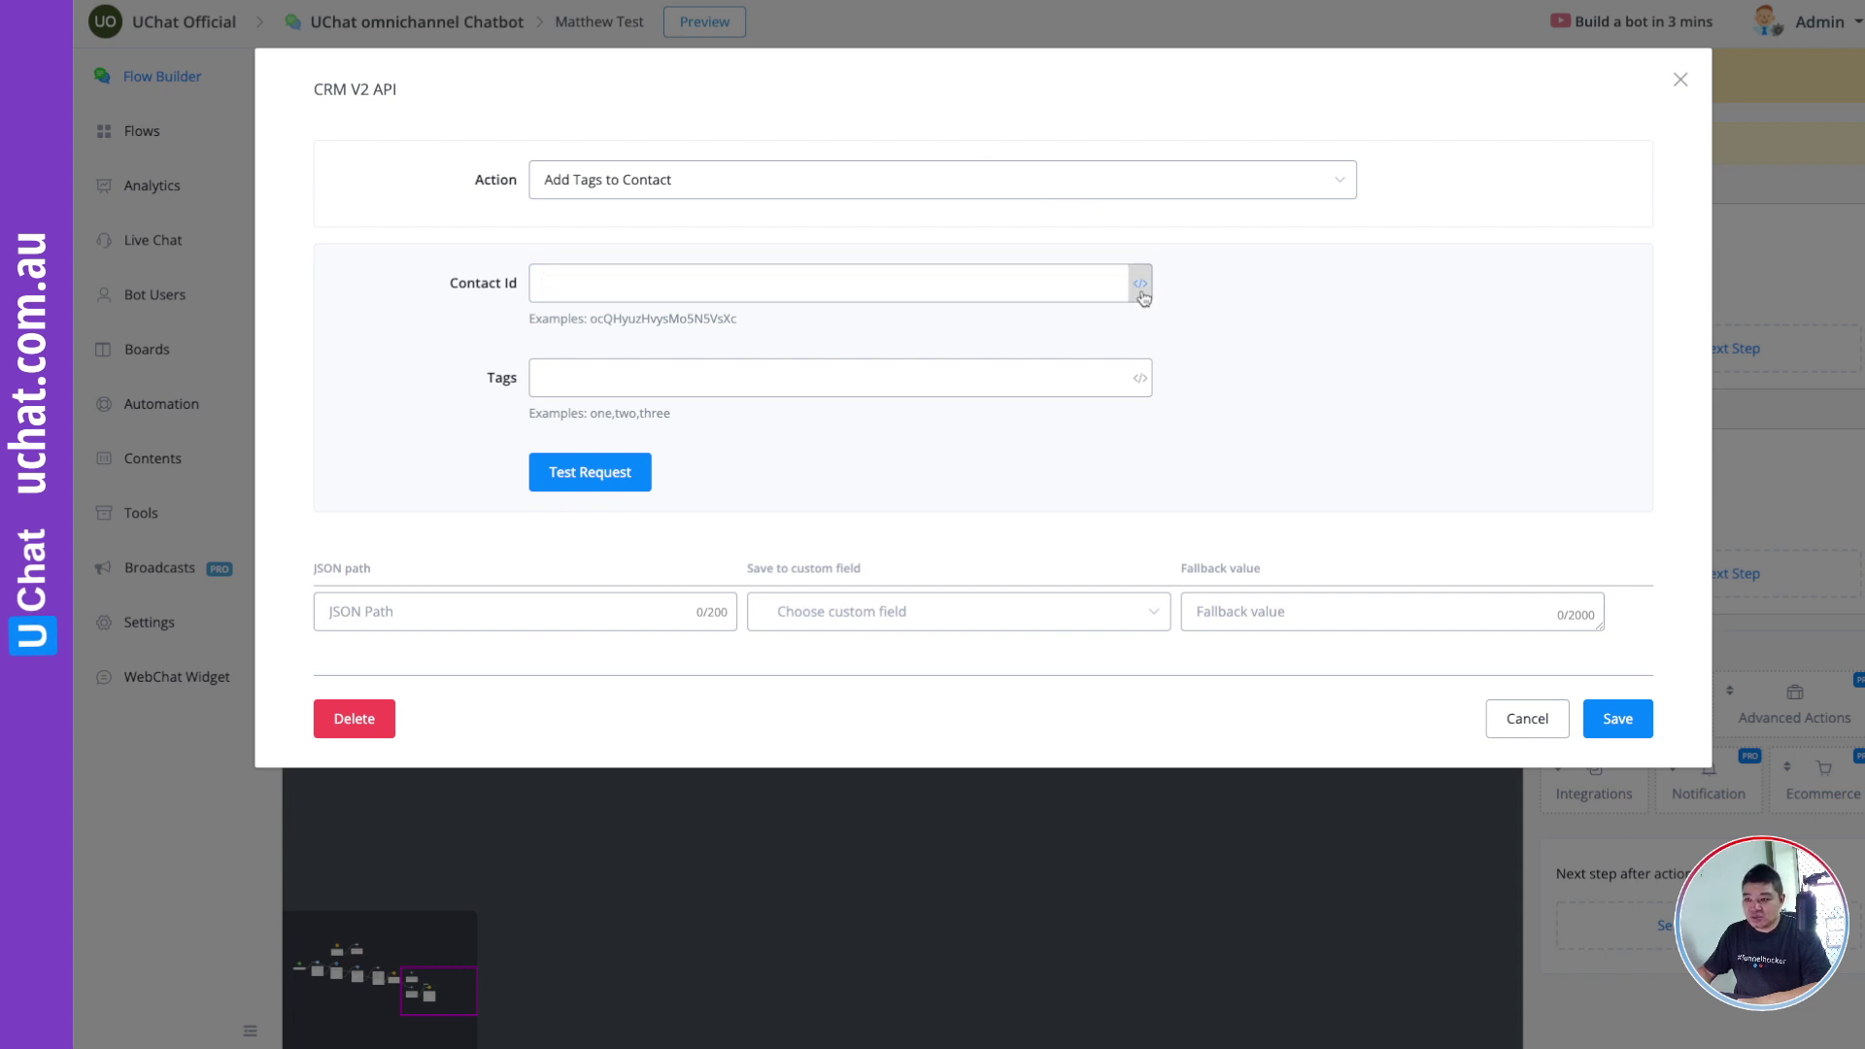
{"action": "left_click", "coordinate": [1139, 283]}
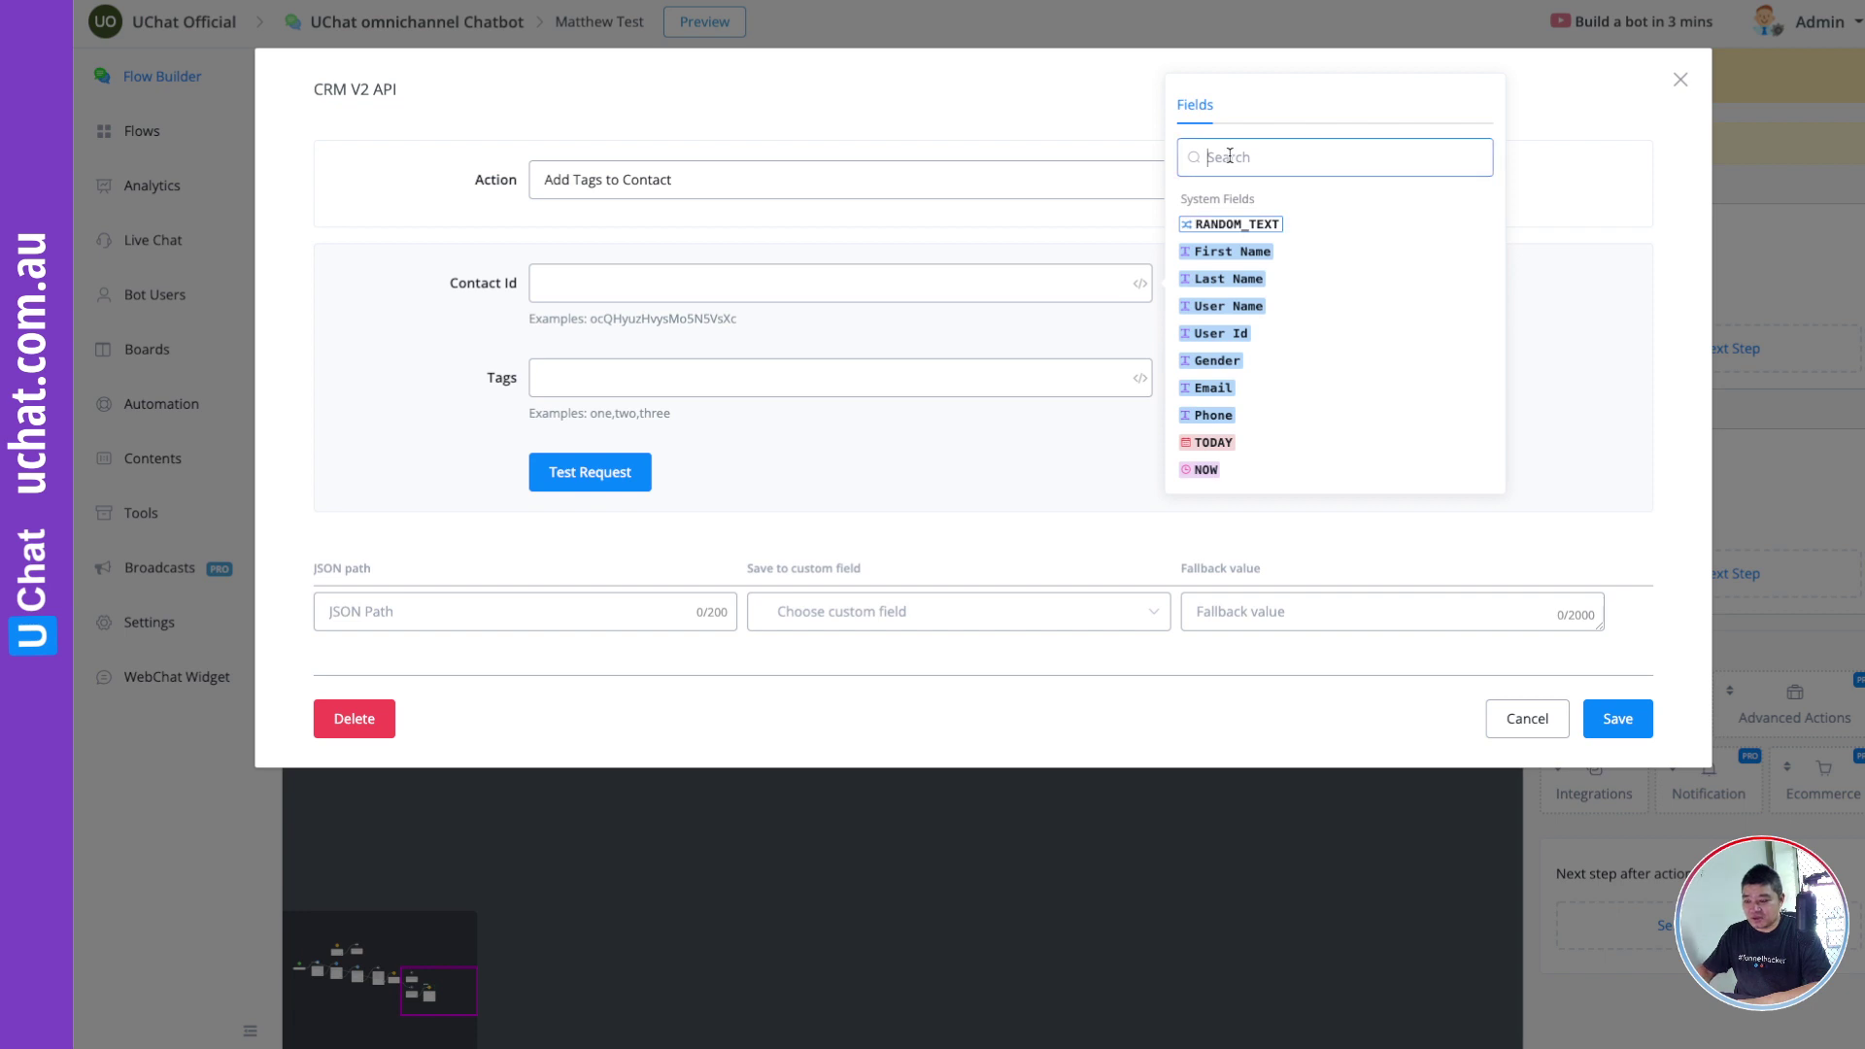
{"action": "type", "text": "ghlc"}
{"action": "key", "text": "BackSpace"}
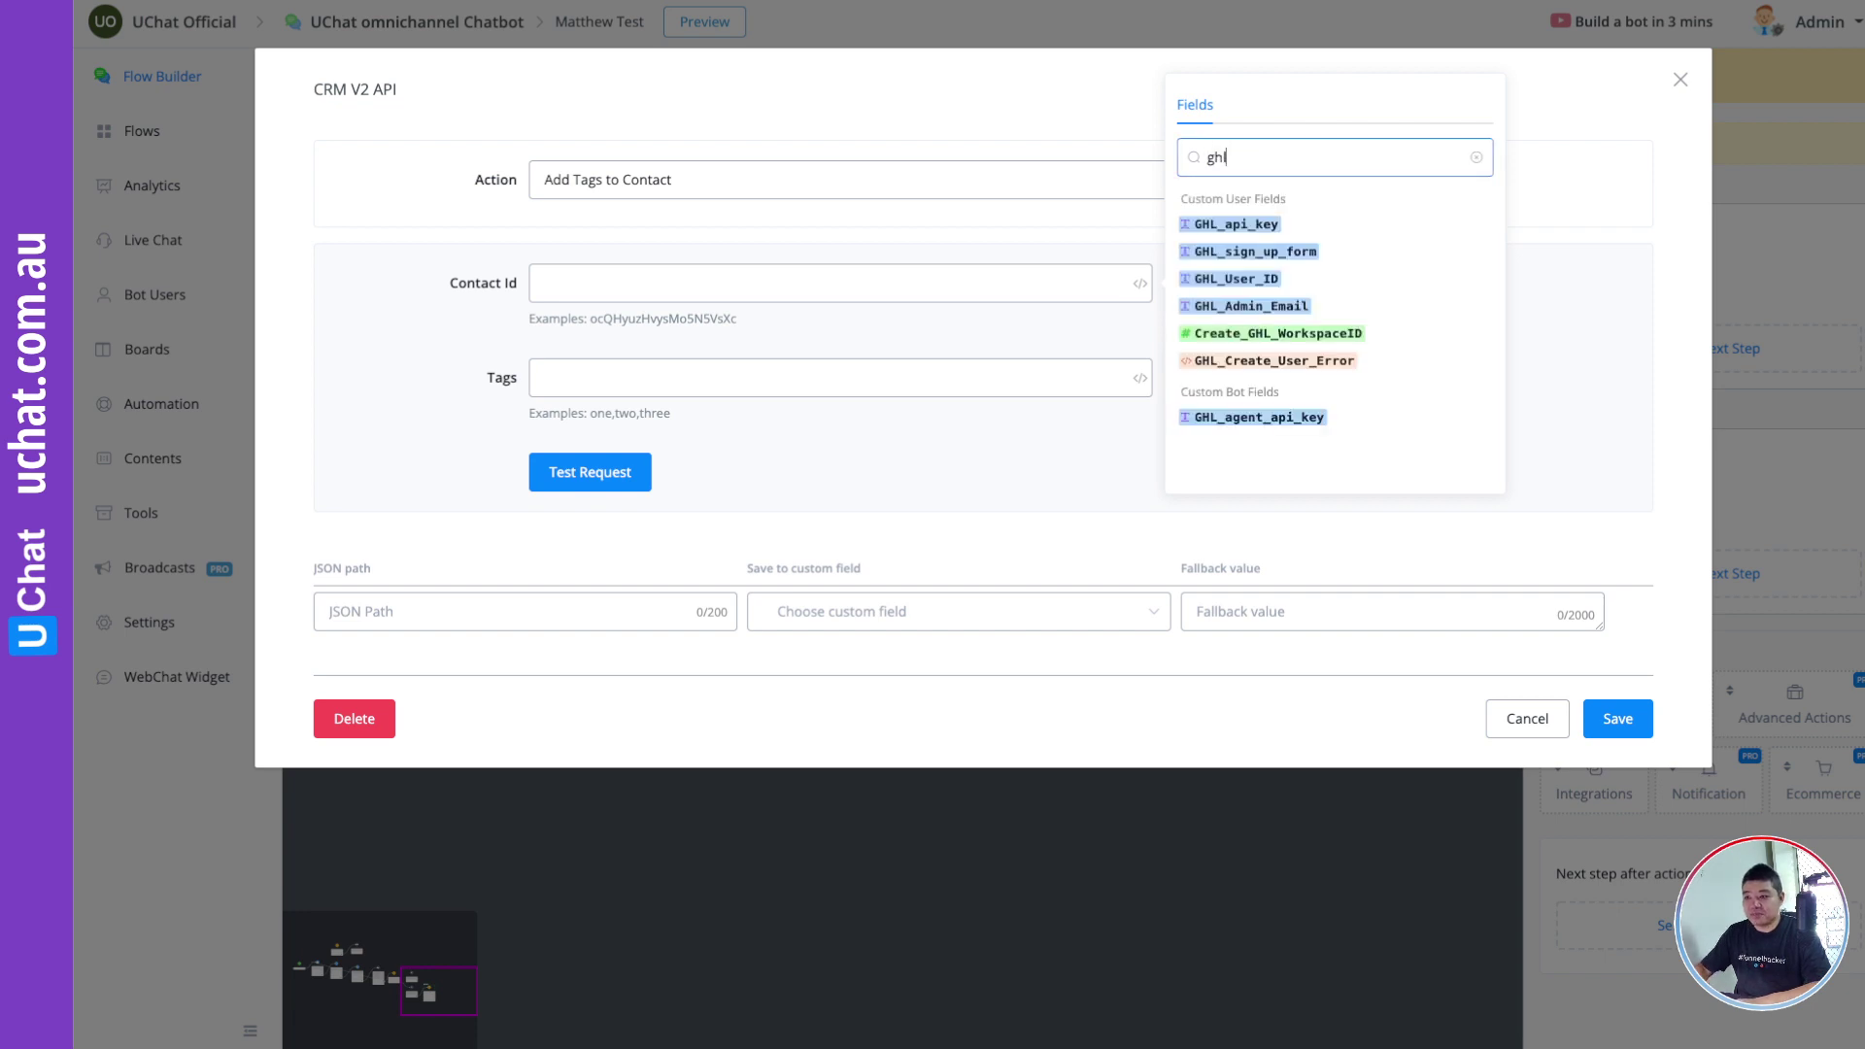
{"action": "left_click_drag", "start_coordinate": [952, 343], "coordinate": [700, 296]}
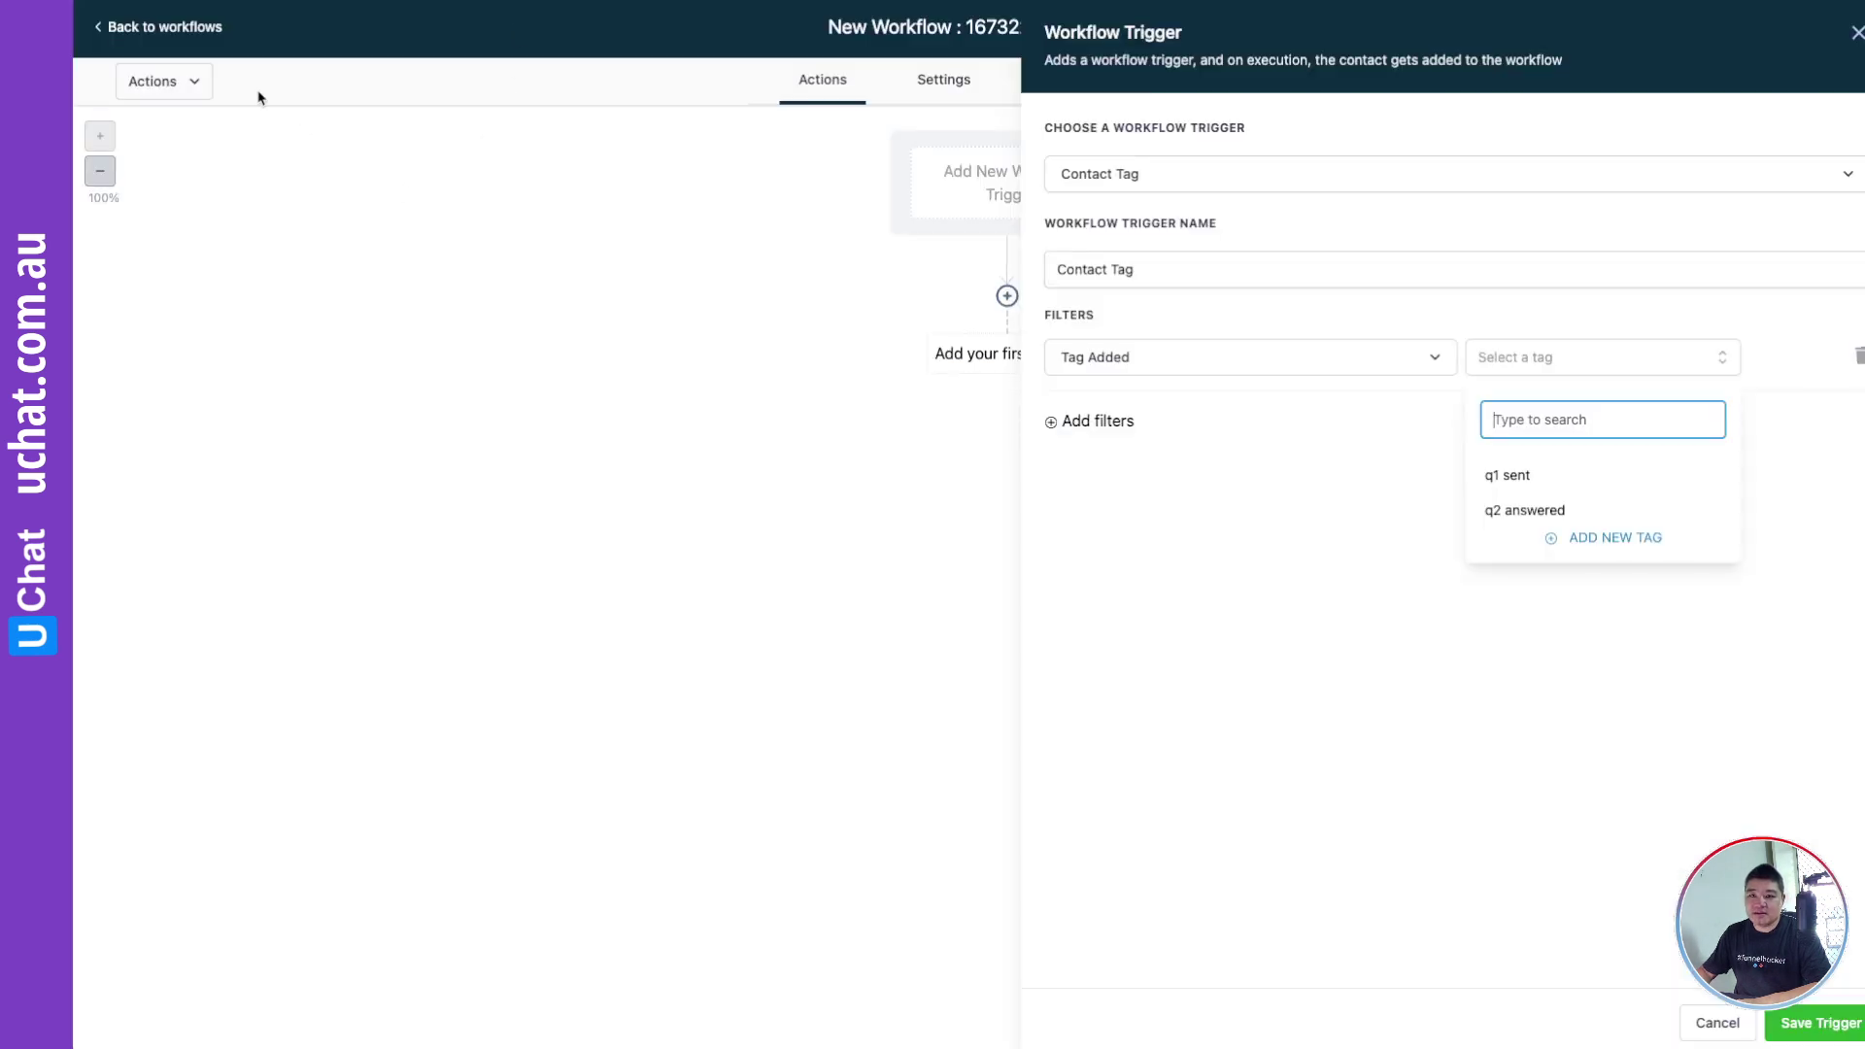
Step: Open the newest test contact in GoHighLevel and copy its ID from the page address
{"action": "left_click", "coordinate": [116, 32]}
{"action": "left_click", "coordinate": [116, 32]}
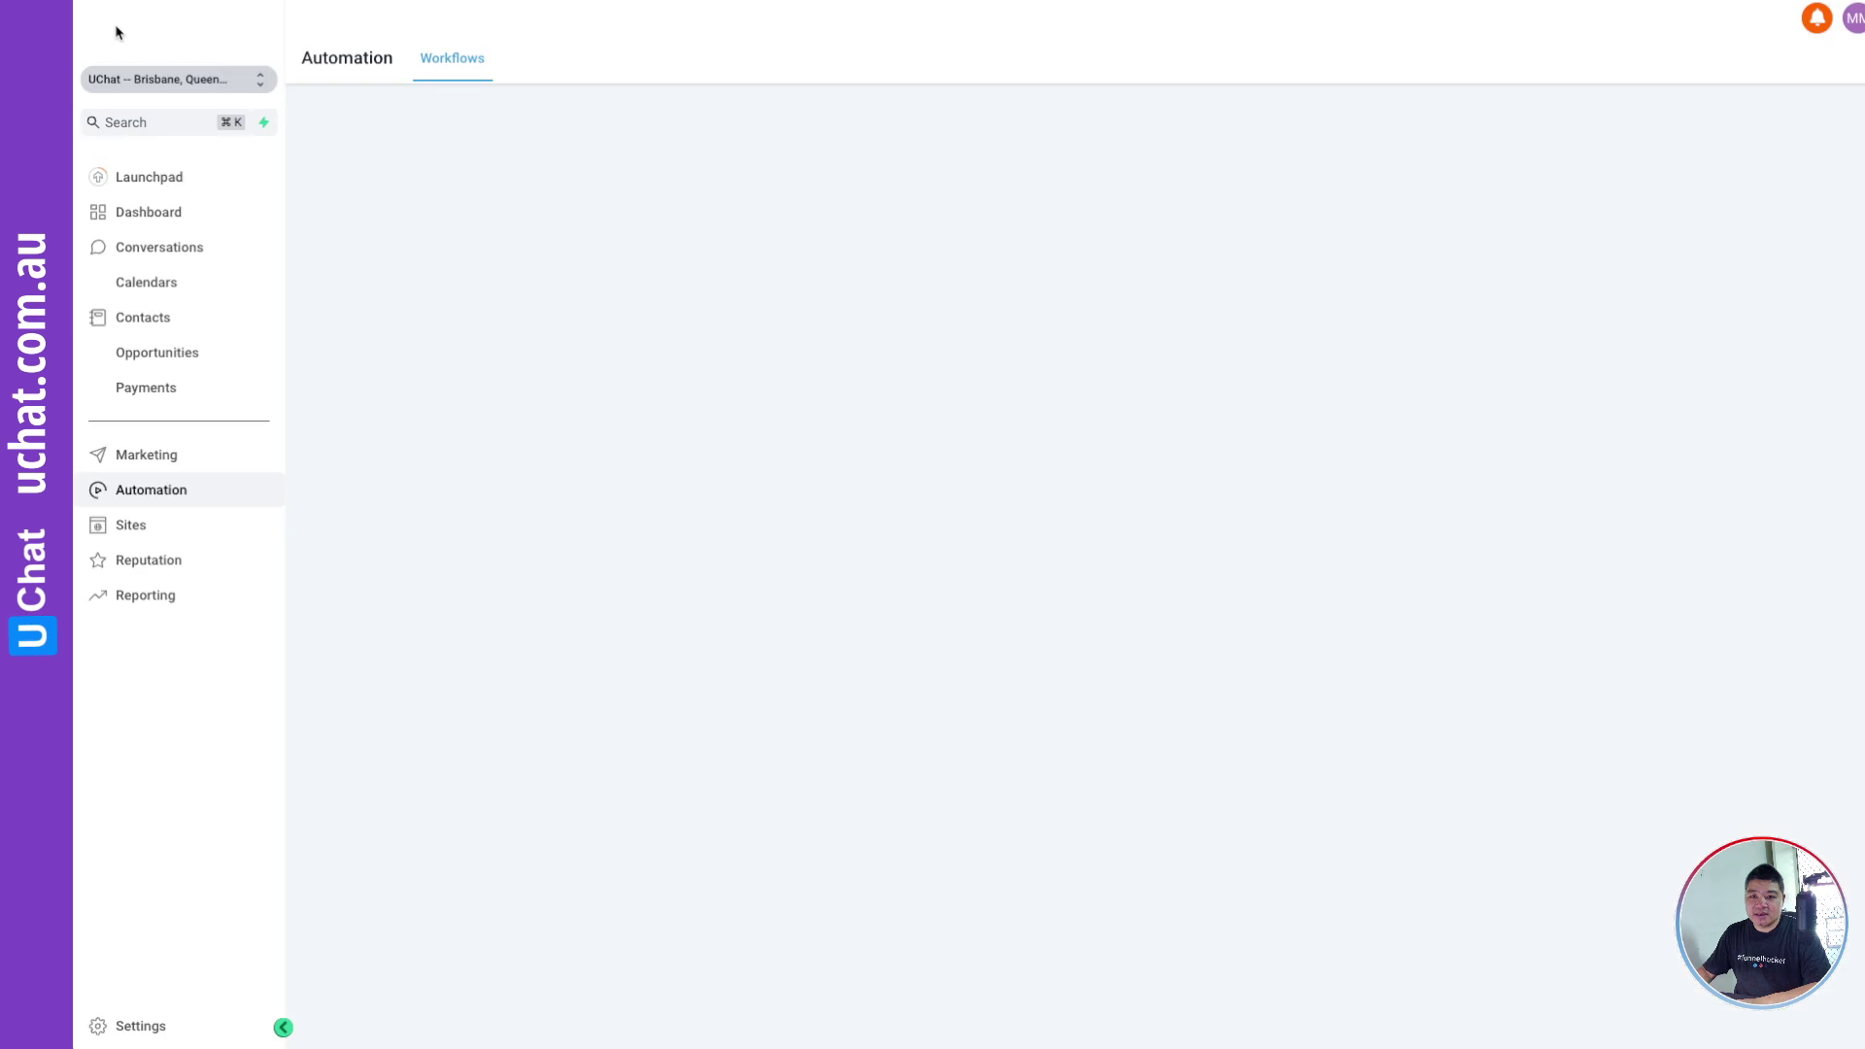
{"action": "left_click", "coordinate": [152, 321]}
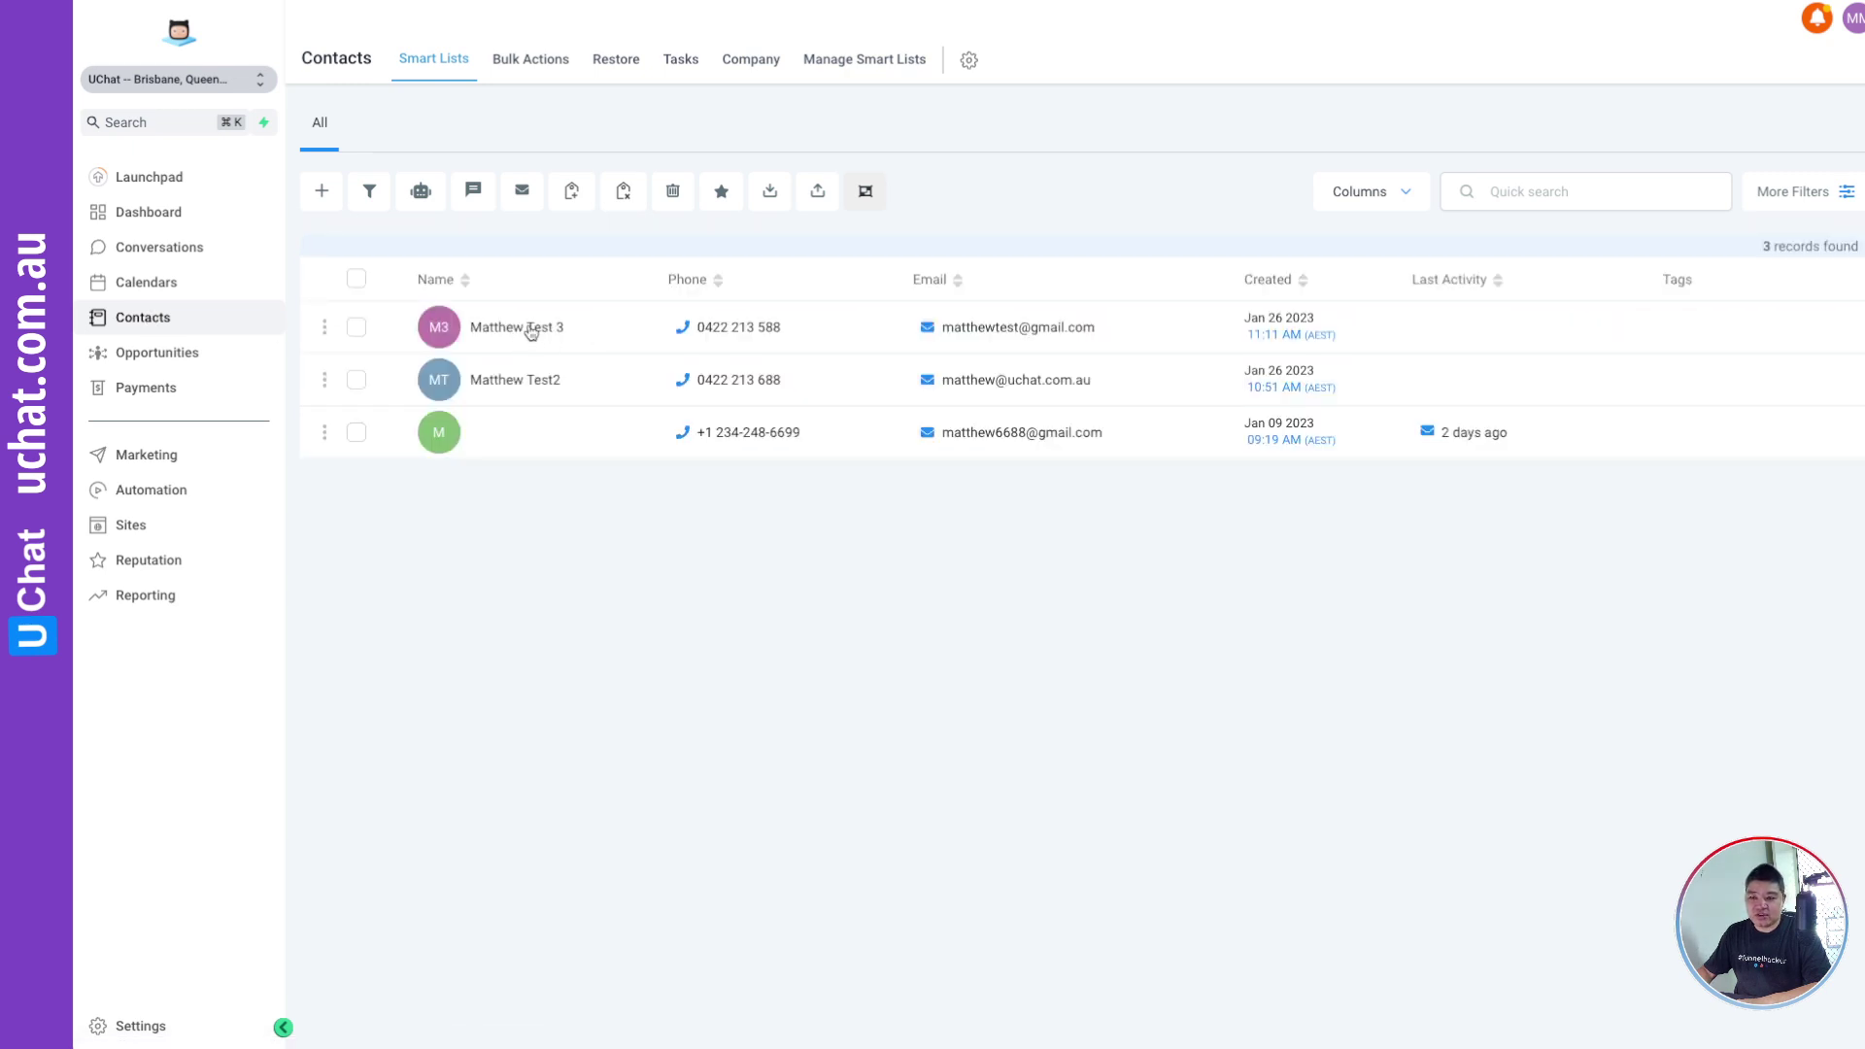
{"action": "left_click", "coordinate": [531, 330]}
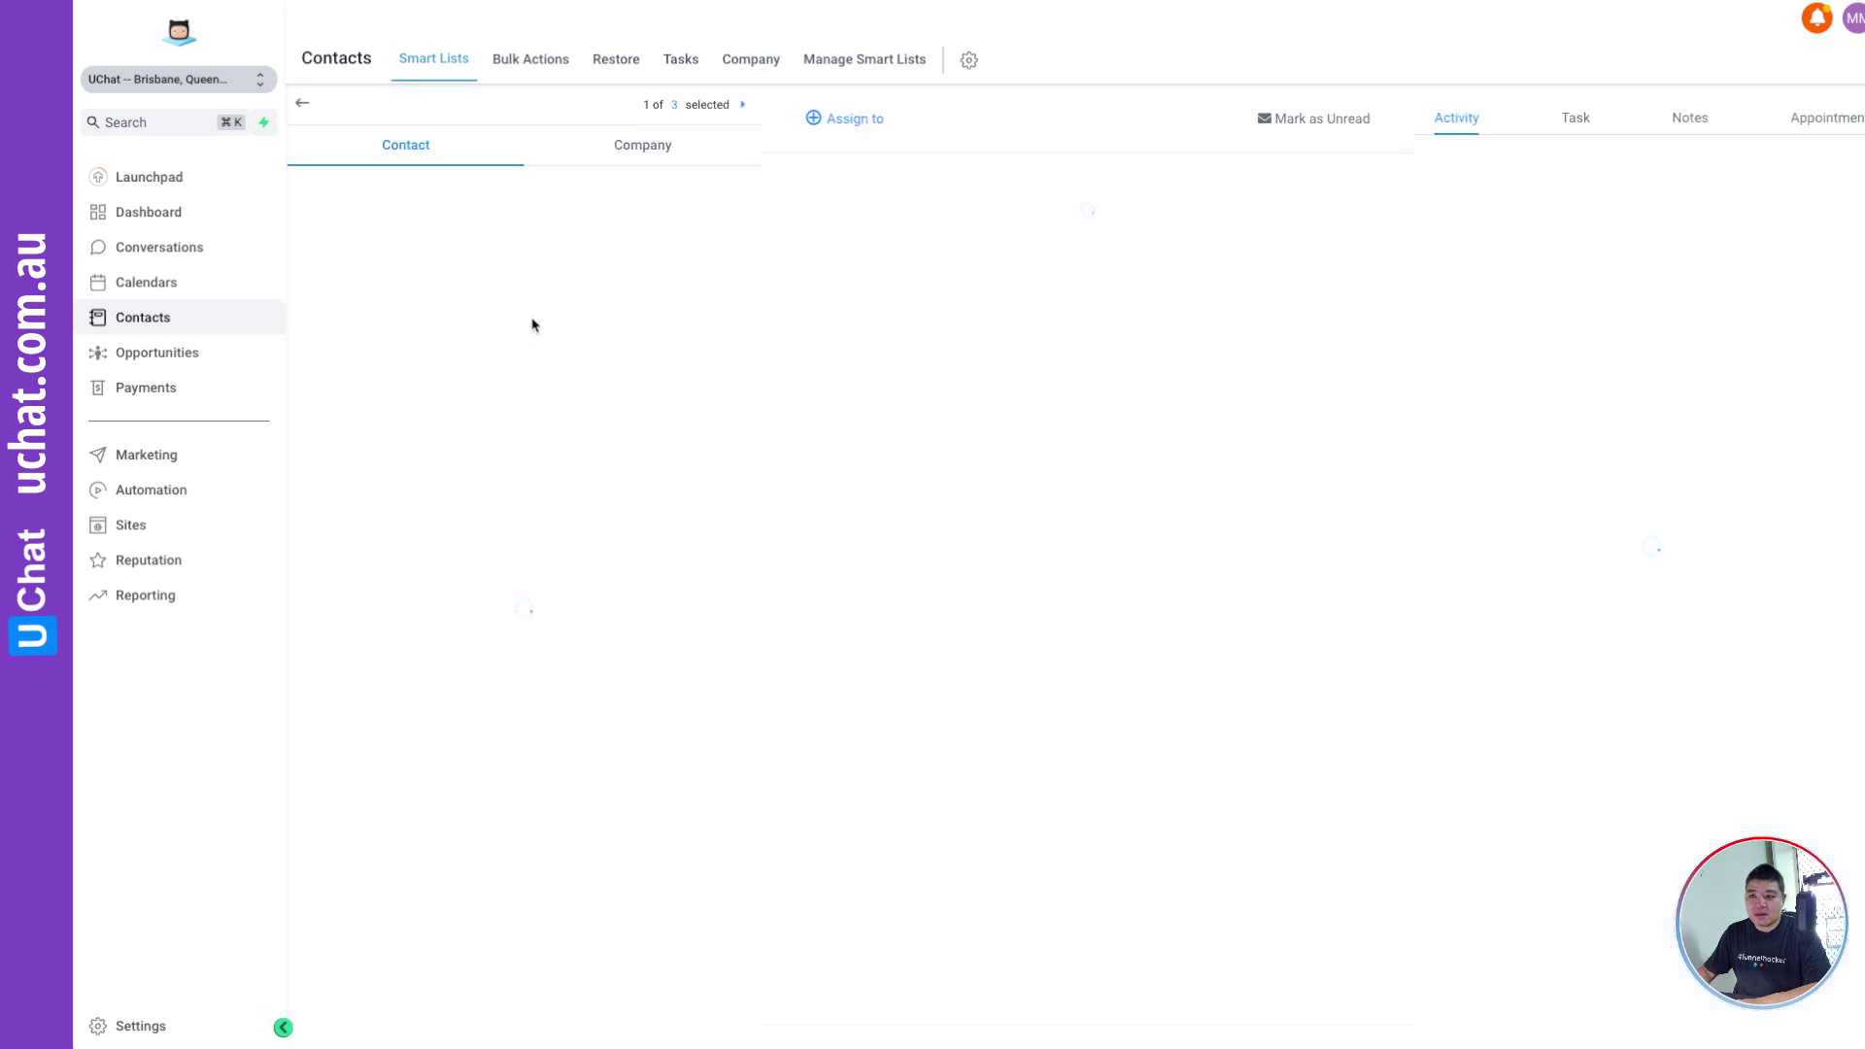
{"action": "mouse_move", "coordinate": [805, 12]}
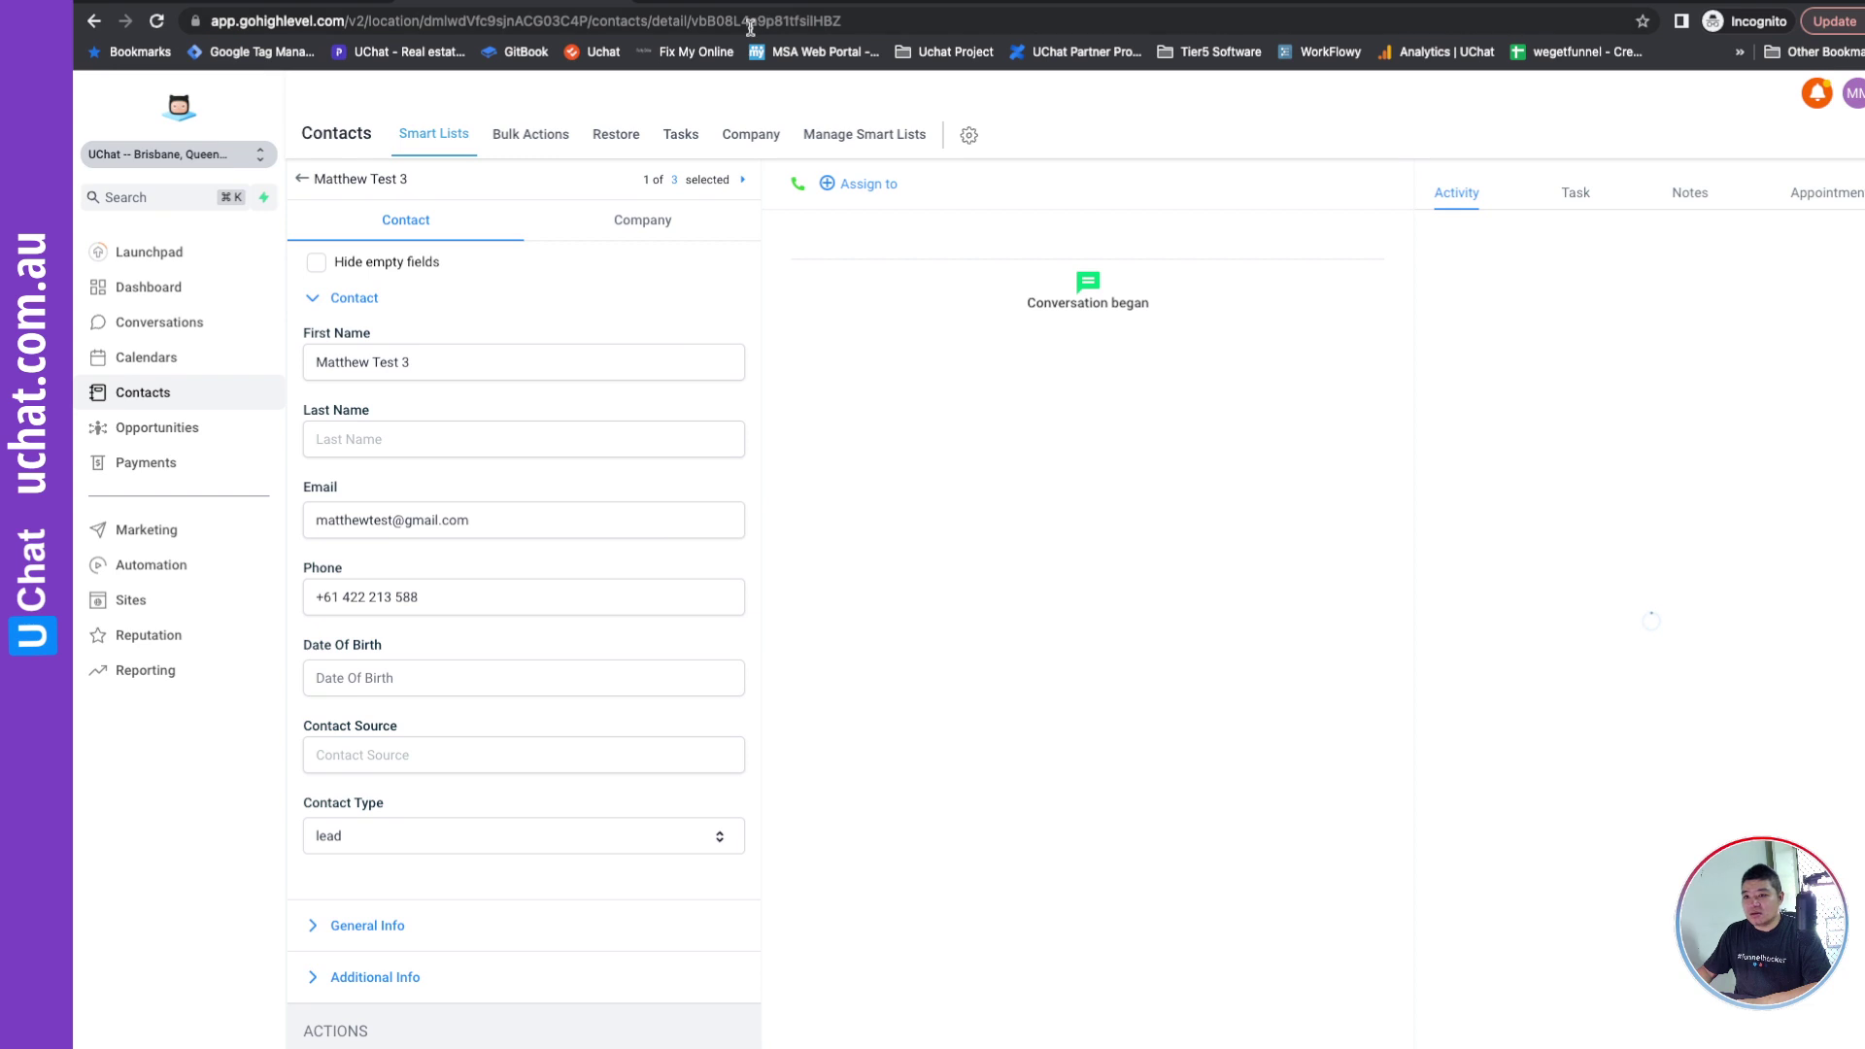
{"action": "double_click", "coordinate": [833, 22]}
{"action": "key", "text": "super+c"}
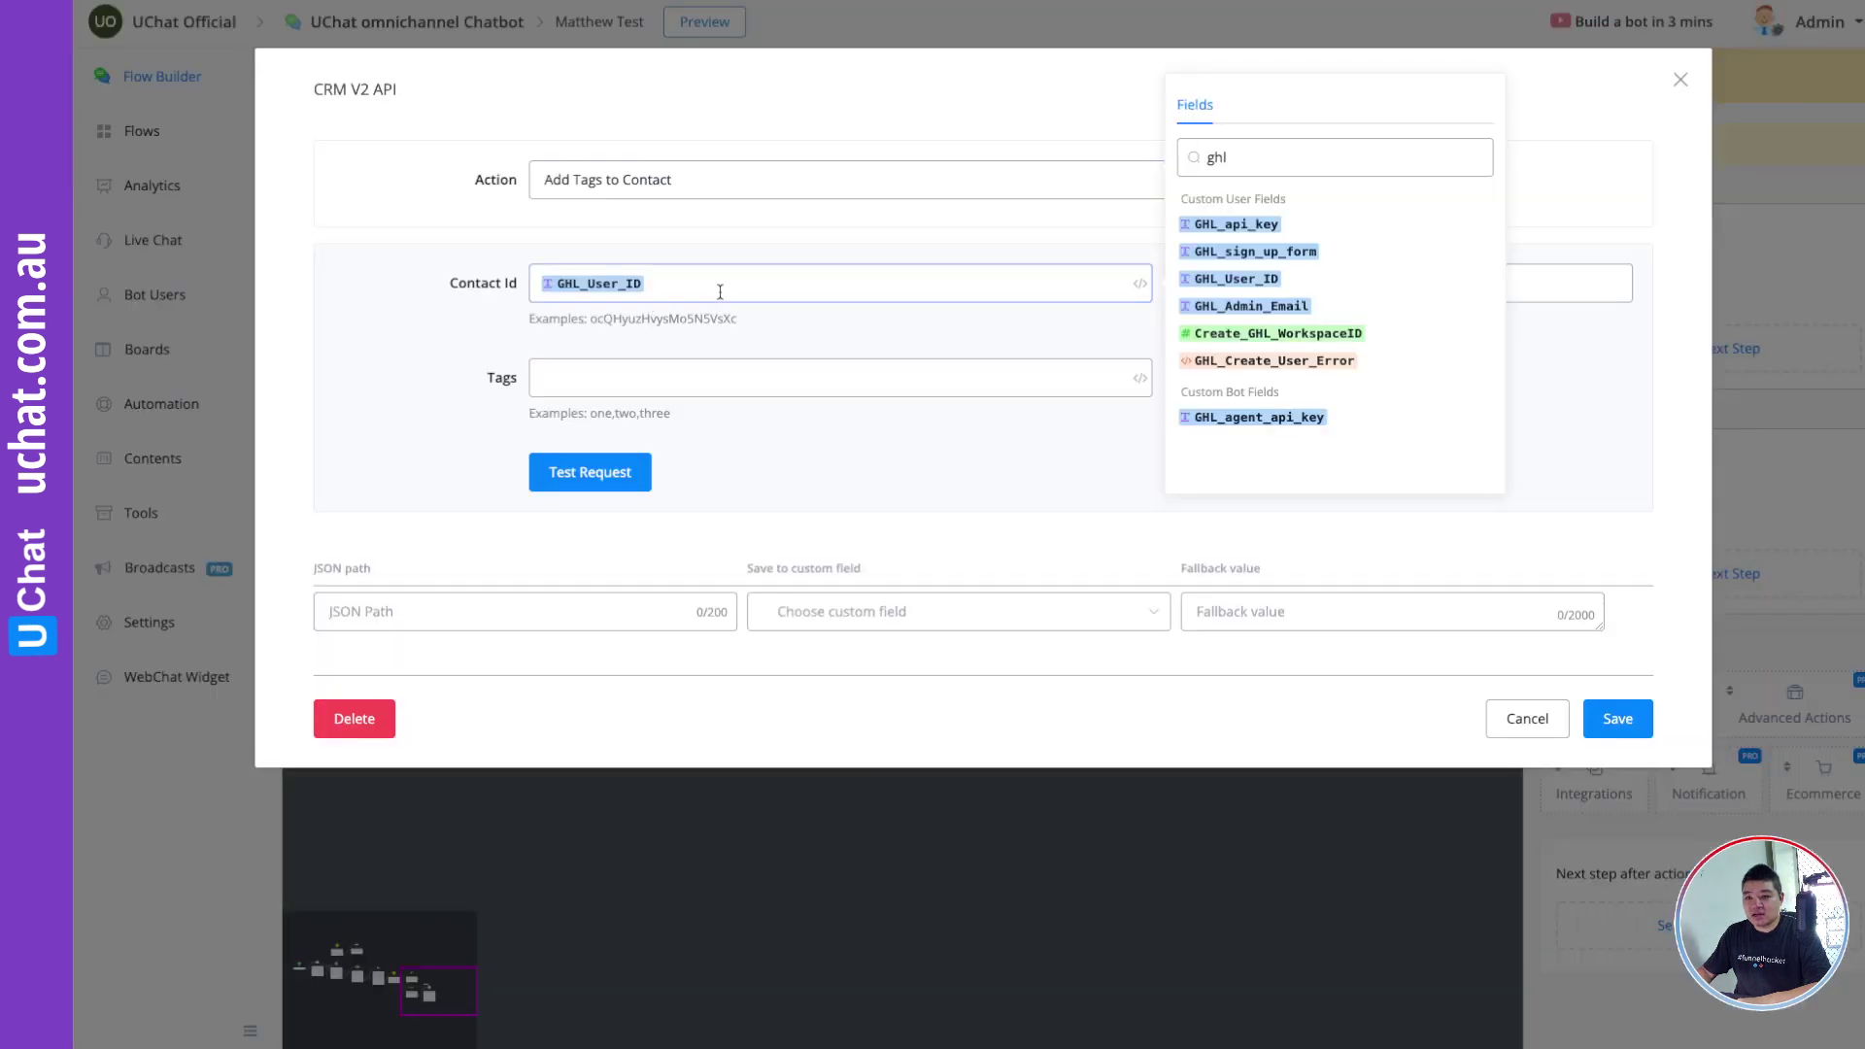
Step: Paste the contact ID over the GHL_User_ID variable in Contact Id, then return to the contacts list
{"action": "left_click", "coordinate": [720, 291]}
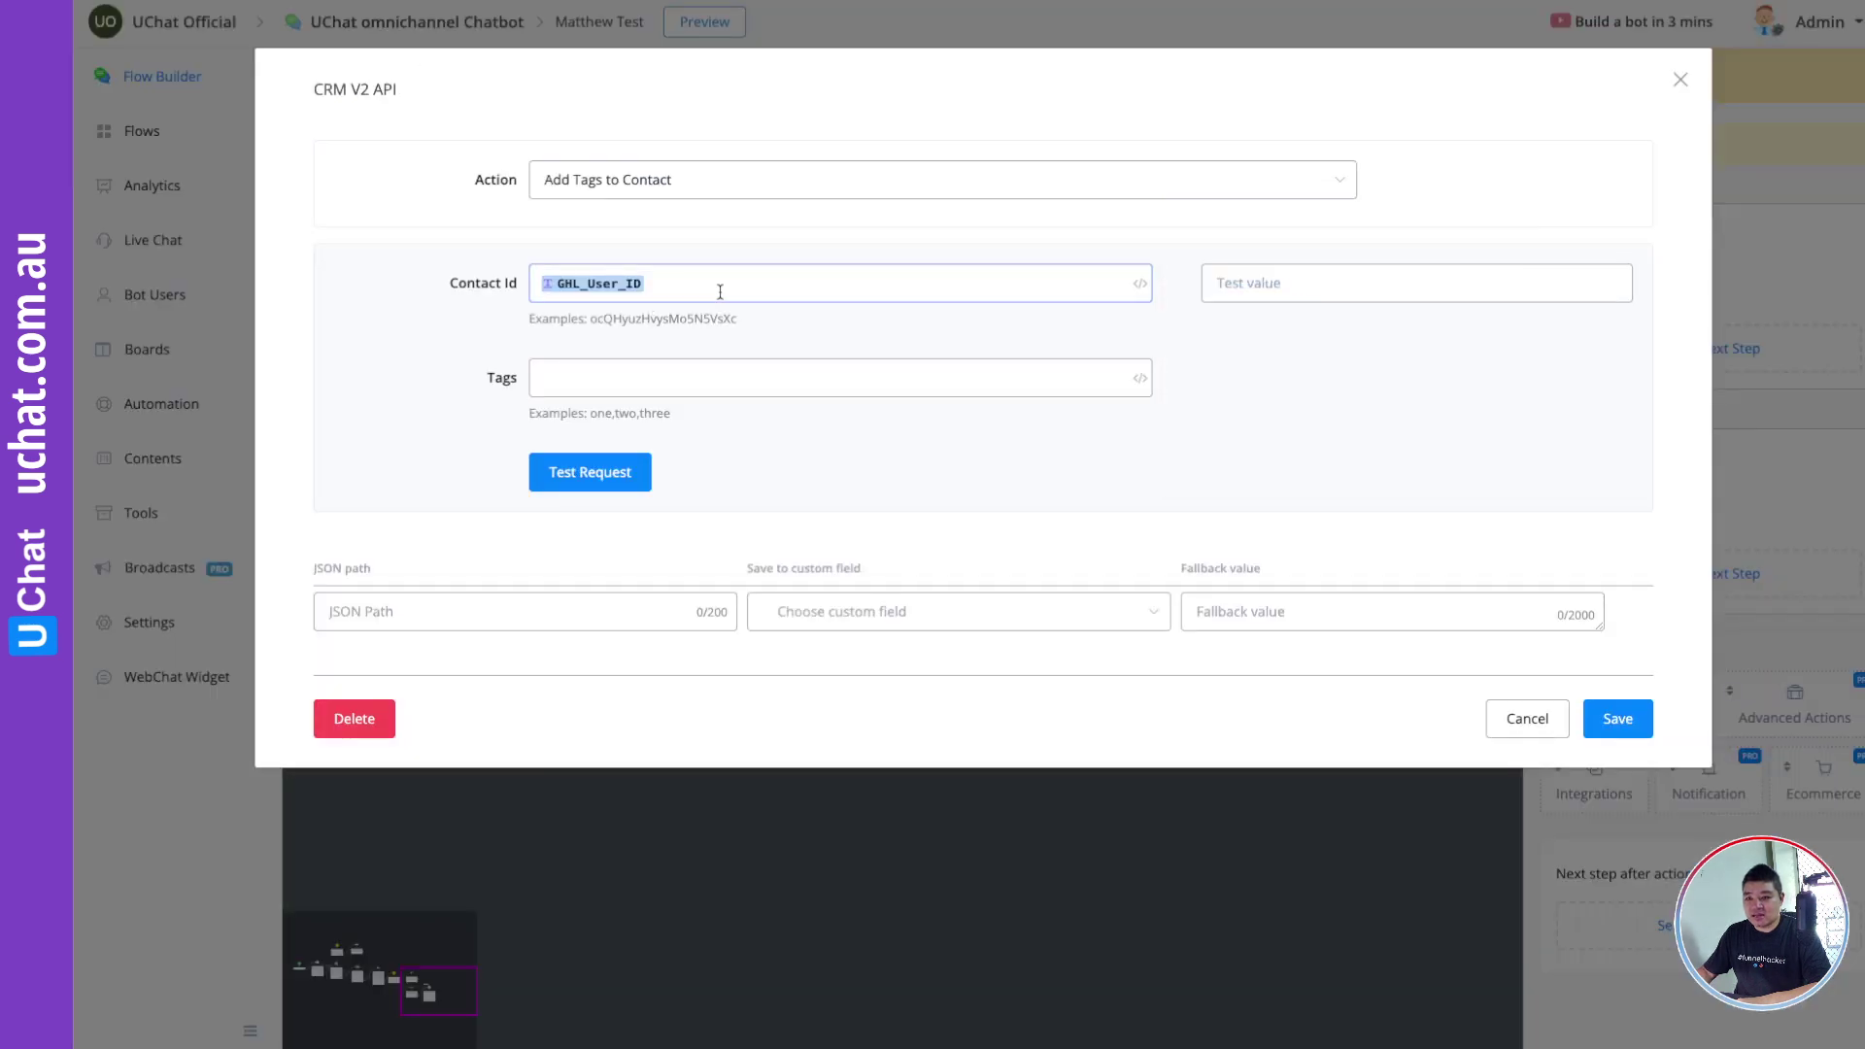
{"action": "key", "text": "BackSpace"}
{"action": "key", "text": "super+v"}
{"action": "left_click", "coordinate": [685, 389]}
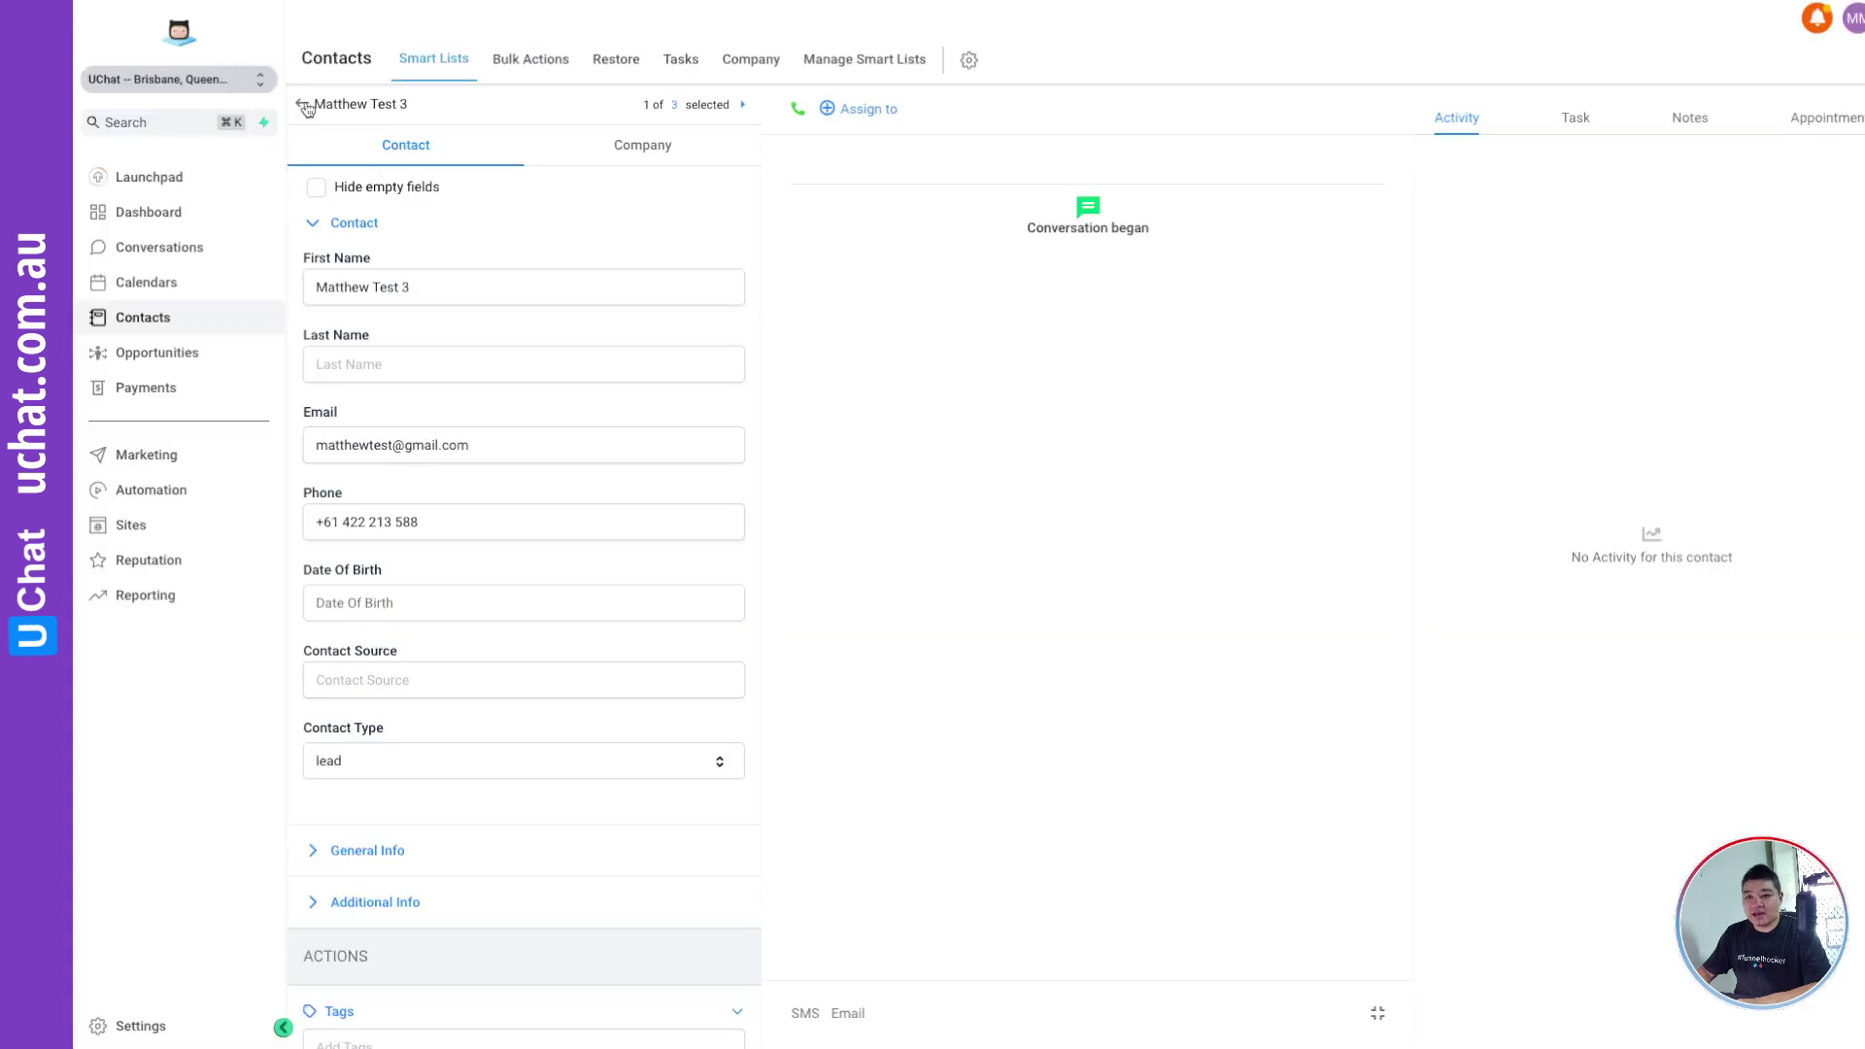
{"action": "left_click", "coordinate": [305, 105]}
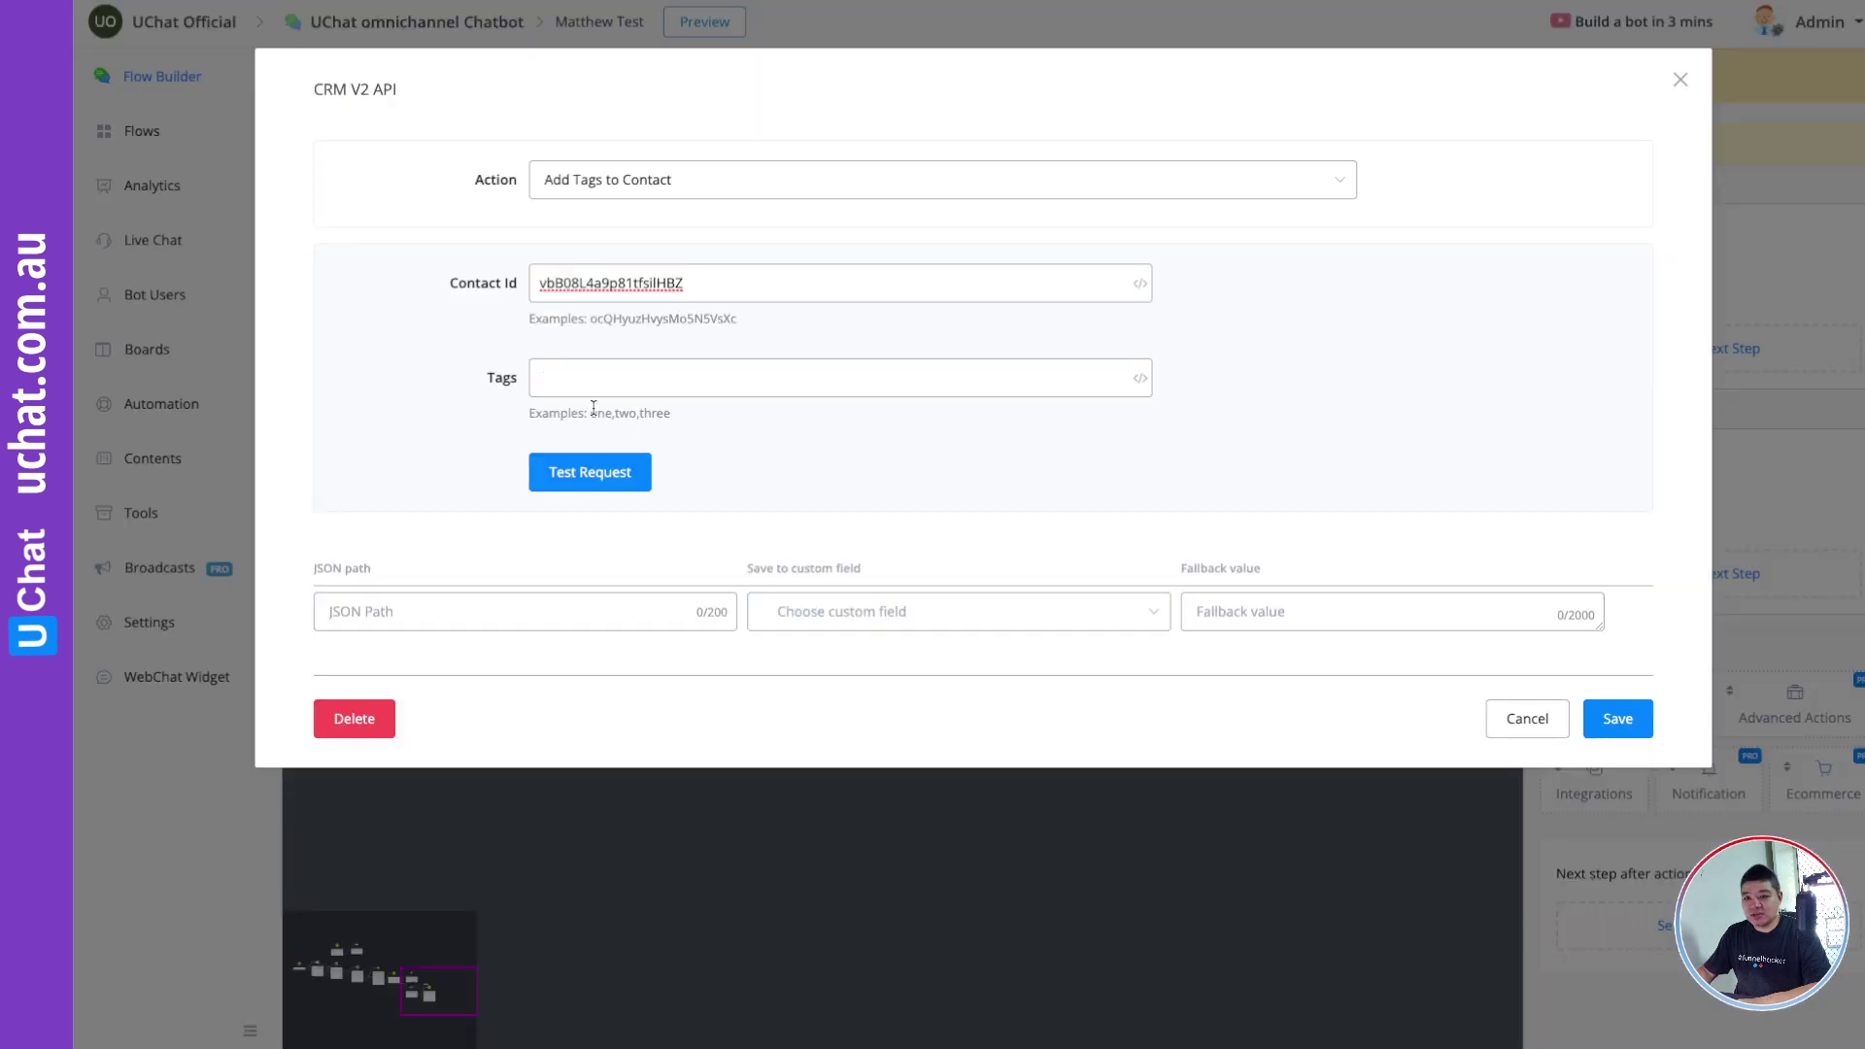
{"action": "left_click", "coordinate": [575, 376]}
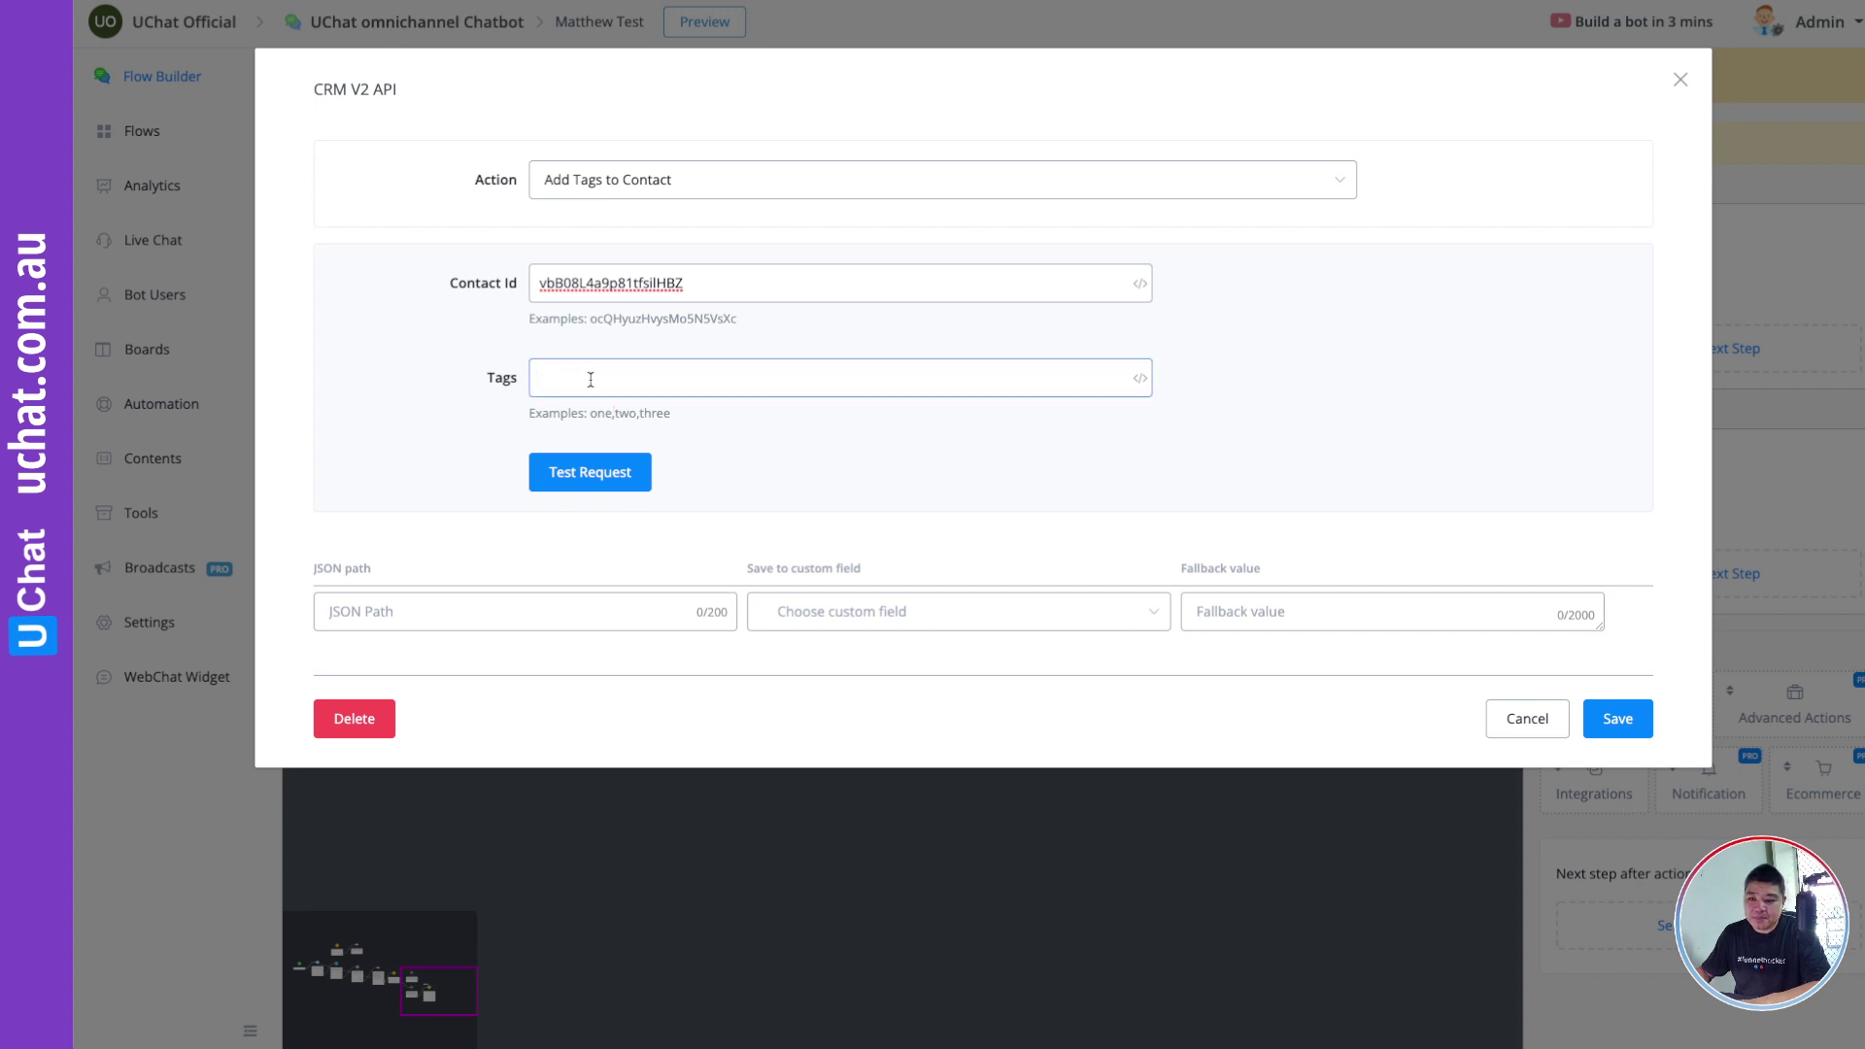
Step: Enter test1 as the tag and send a test request, which returns code 201
{"action": "type", "text": "test1"}
{"action": "left_click", "coordinate": [587, 478]}
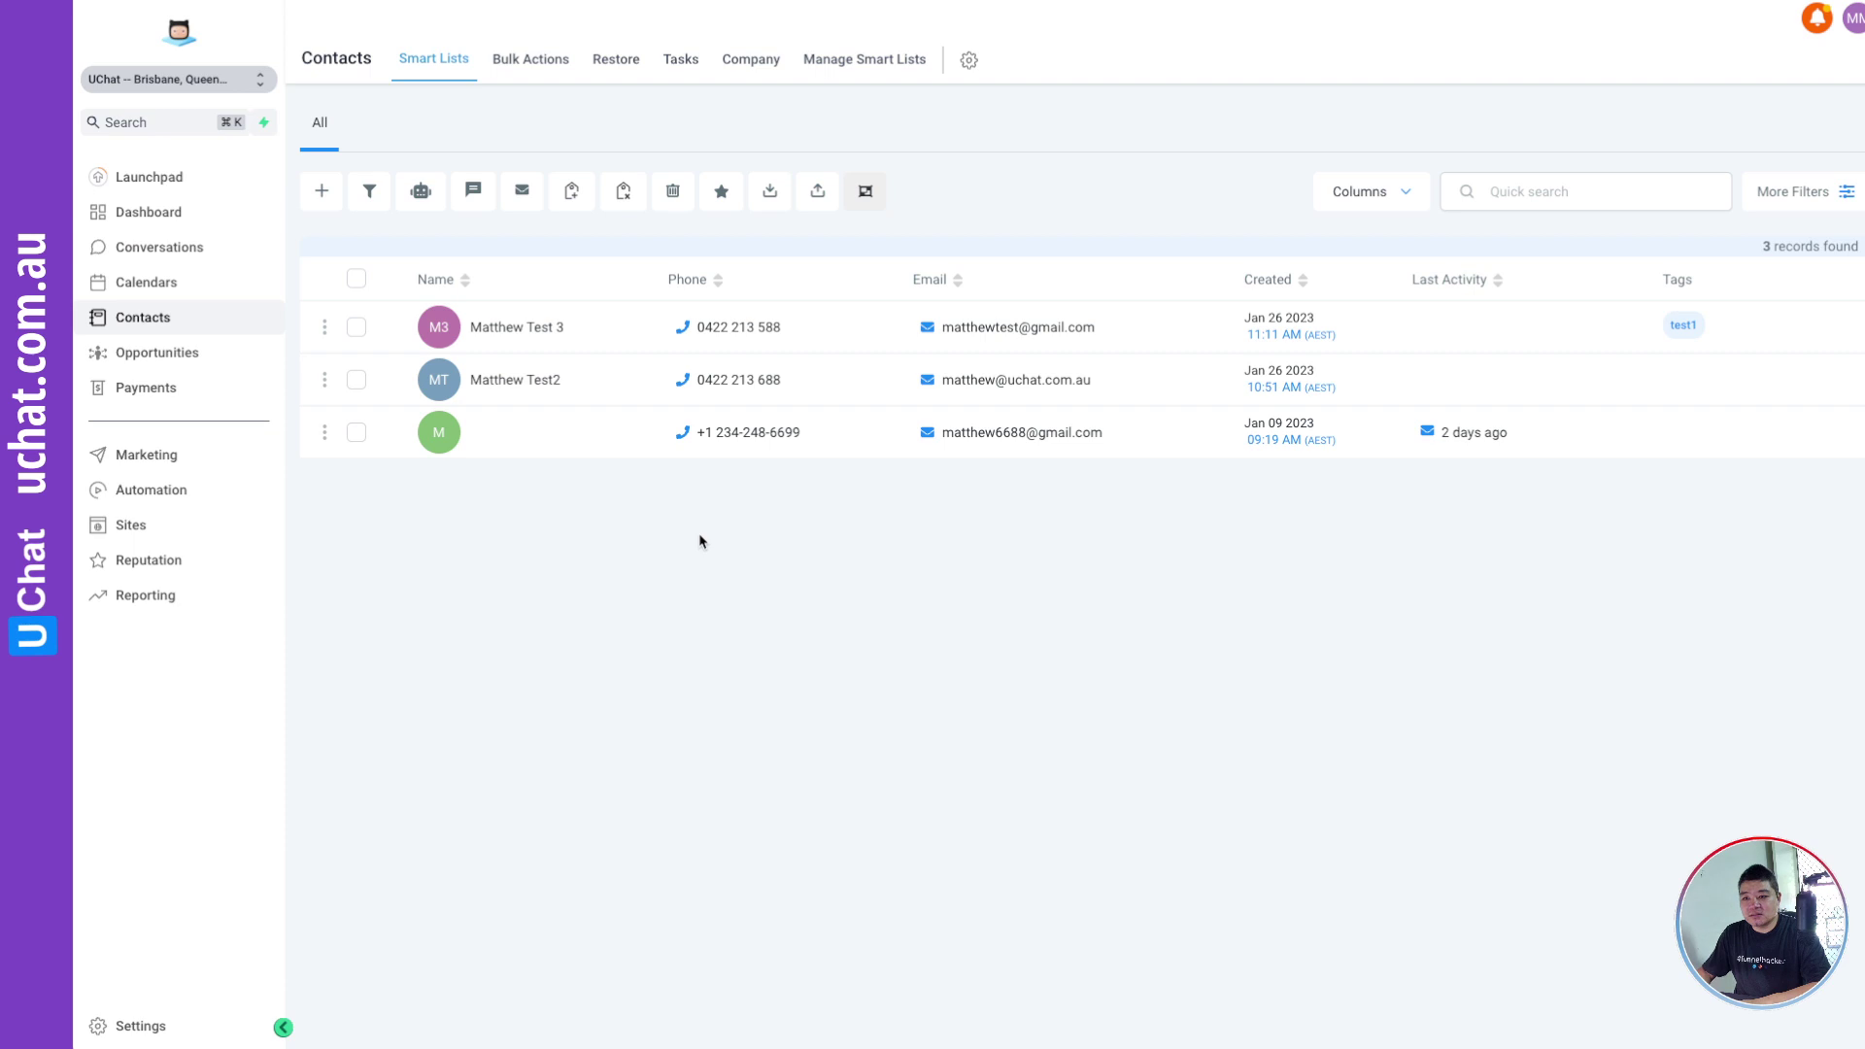
Step: Reload the GoHighLevel contacts list and check that the test1 tag now appears on the test contact
{"action": "right_click", "coordinate": [703, 535]}
{"action": "left_click", "coordinate": [745, 588]}
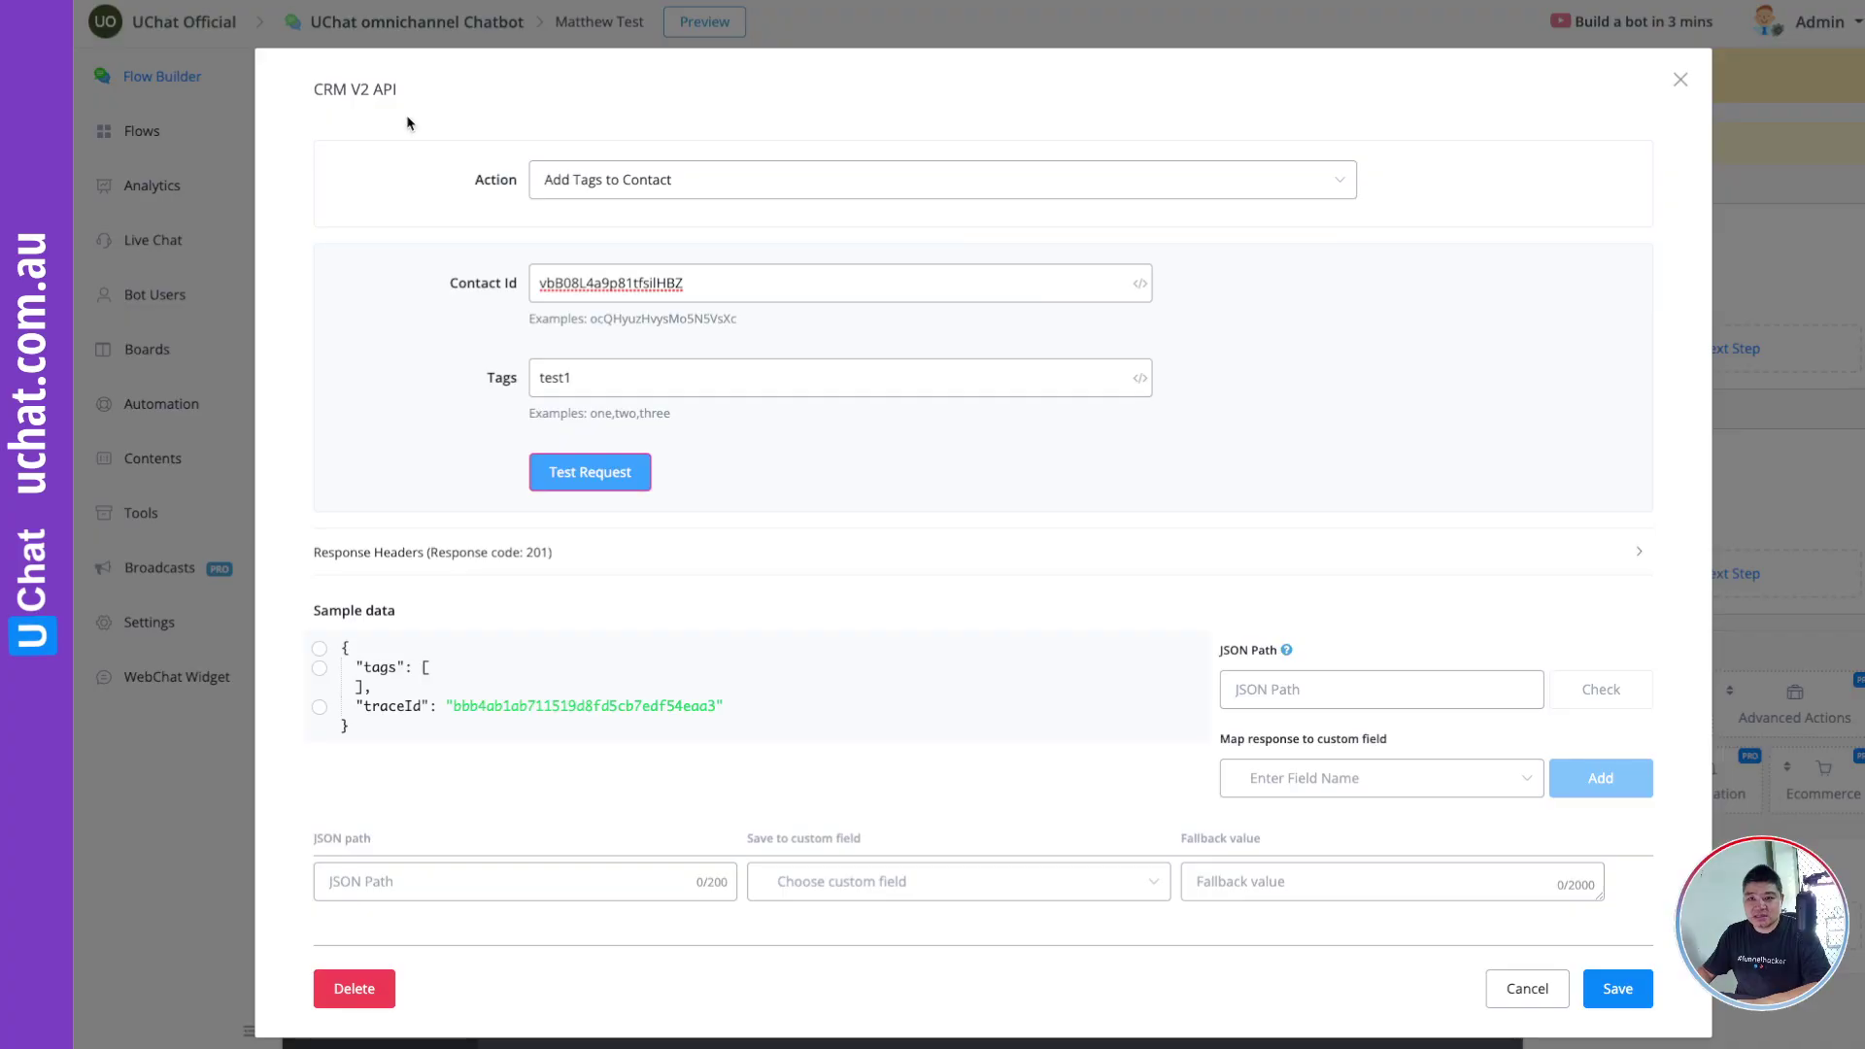
{"action": "left_click", "coordinate": [593, 376]}
{"action": "double_click", "coordinate": [592, 377]}
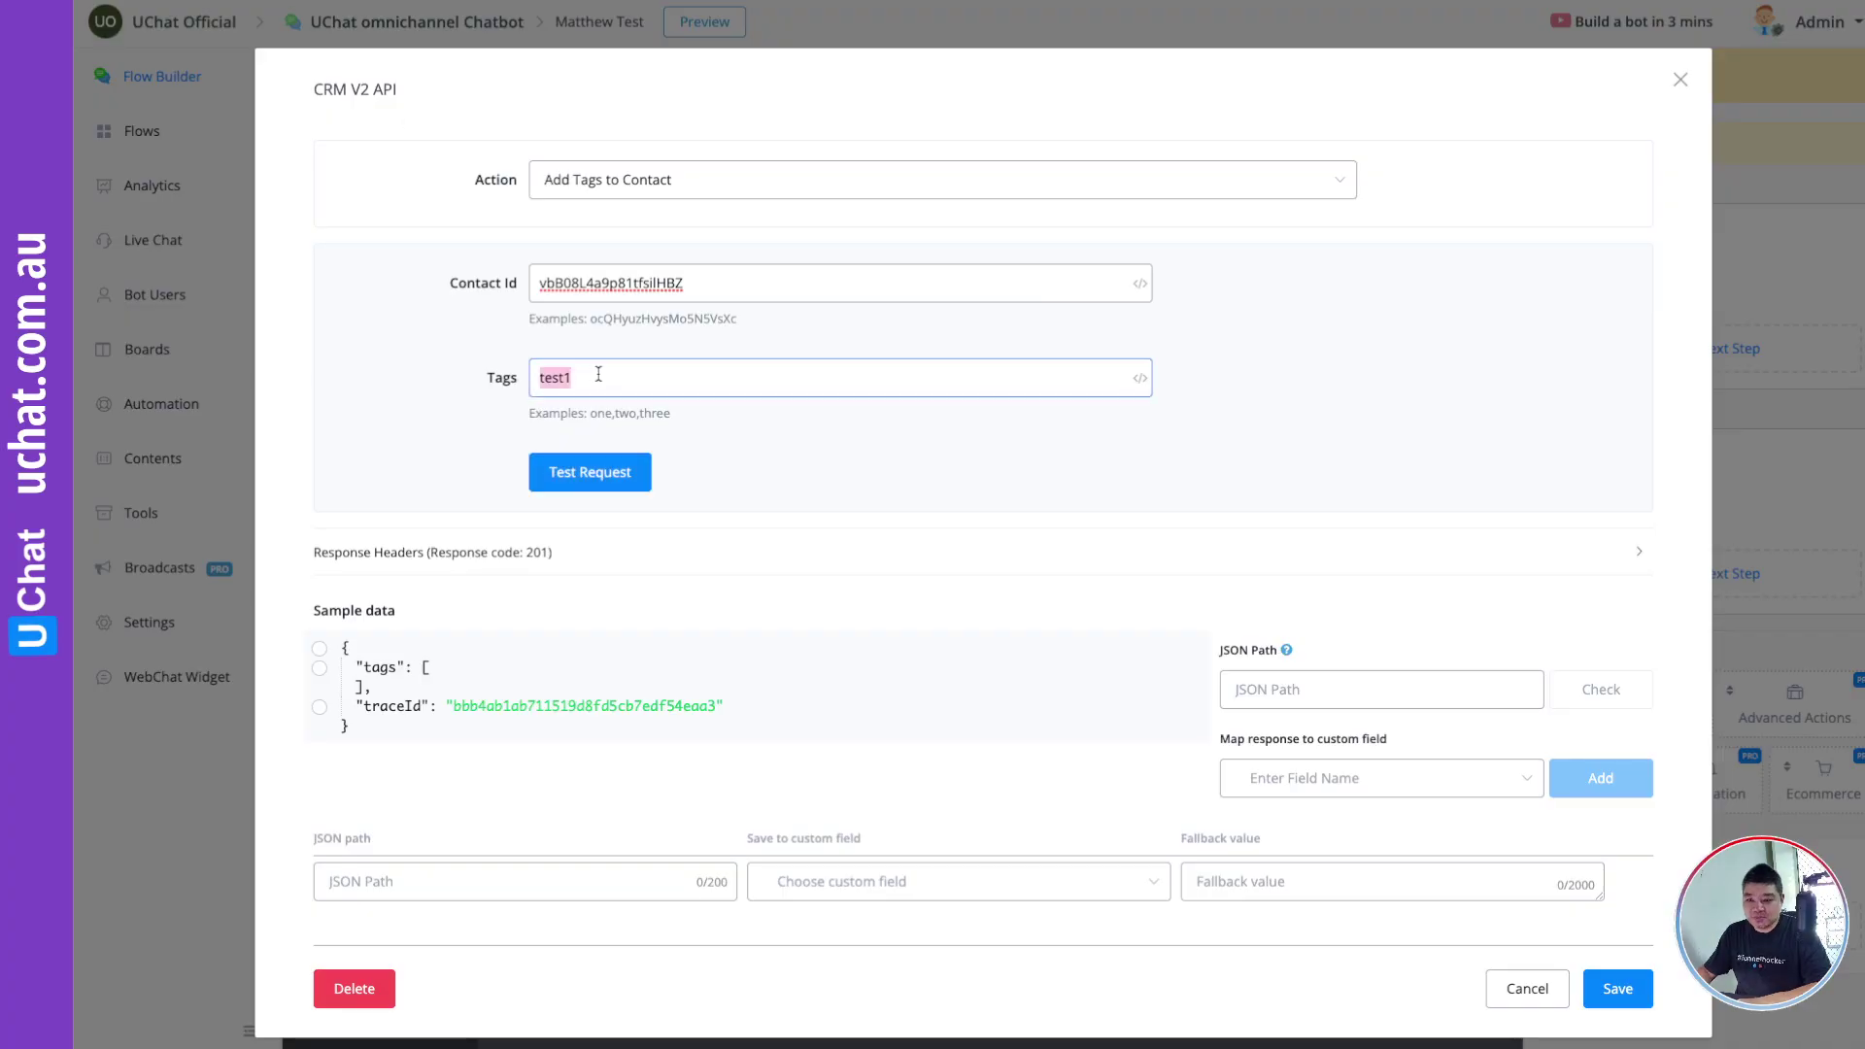
Step: Copy the contact ID from the Add Tags to Contact action, then cancel that dialog unchanged
{"action": "left_click", "coordinate": [678, 184]}
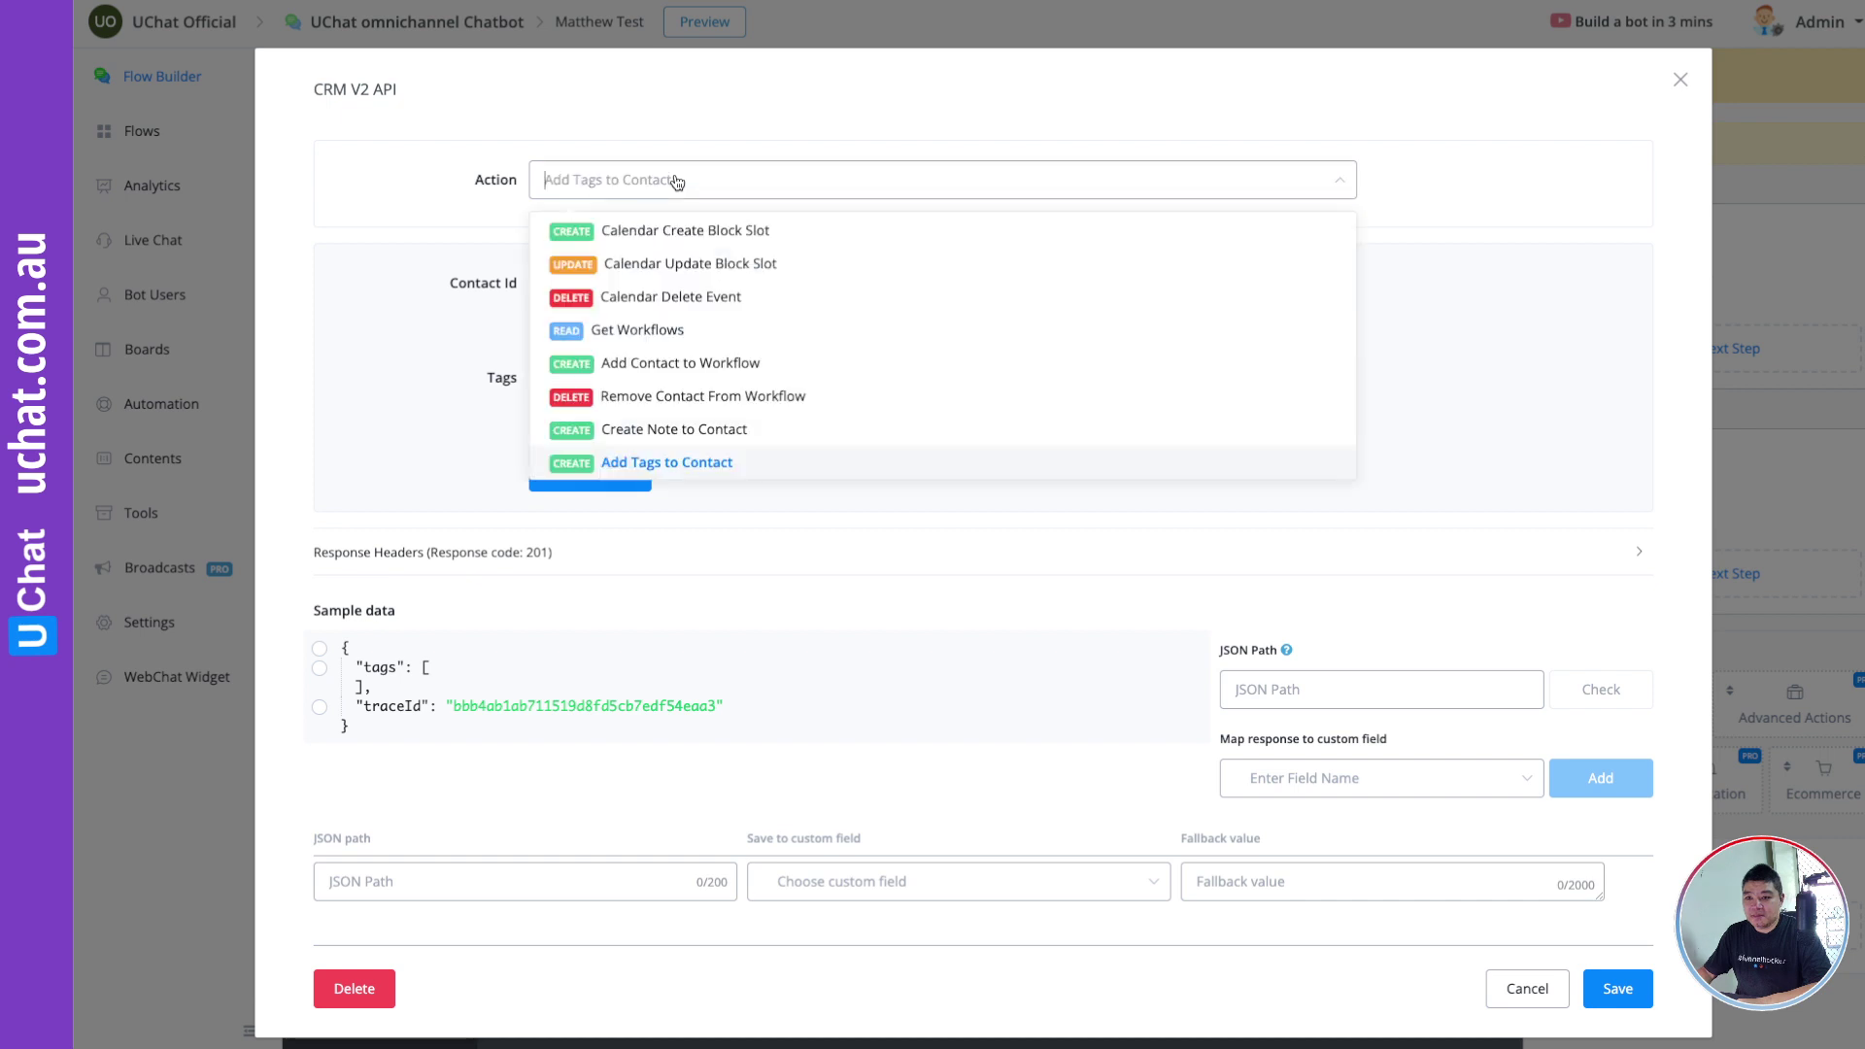
{"action": "left_click", "coordinate": [679, 183]}
{"action": "left_click", "coordinate": [622, 283]}
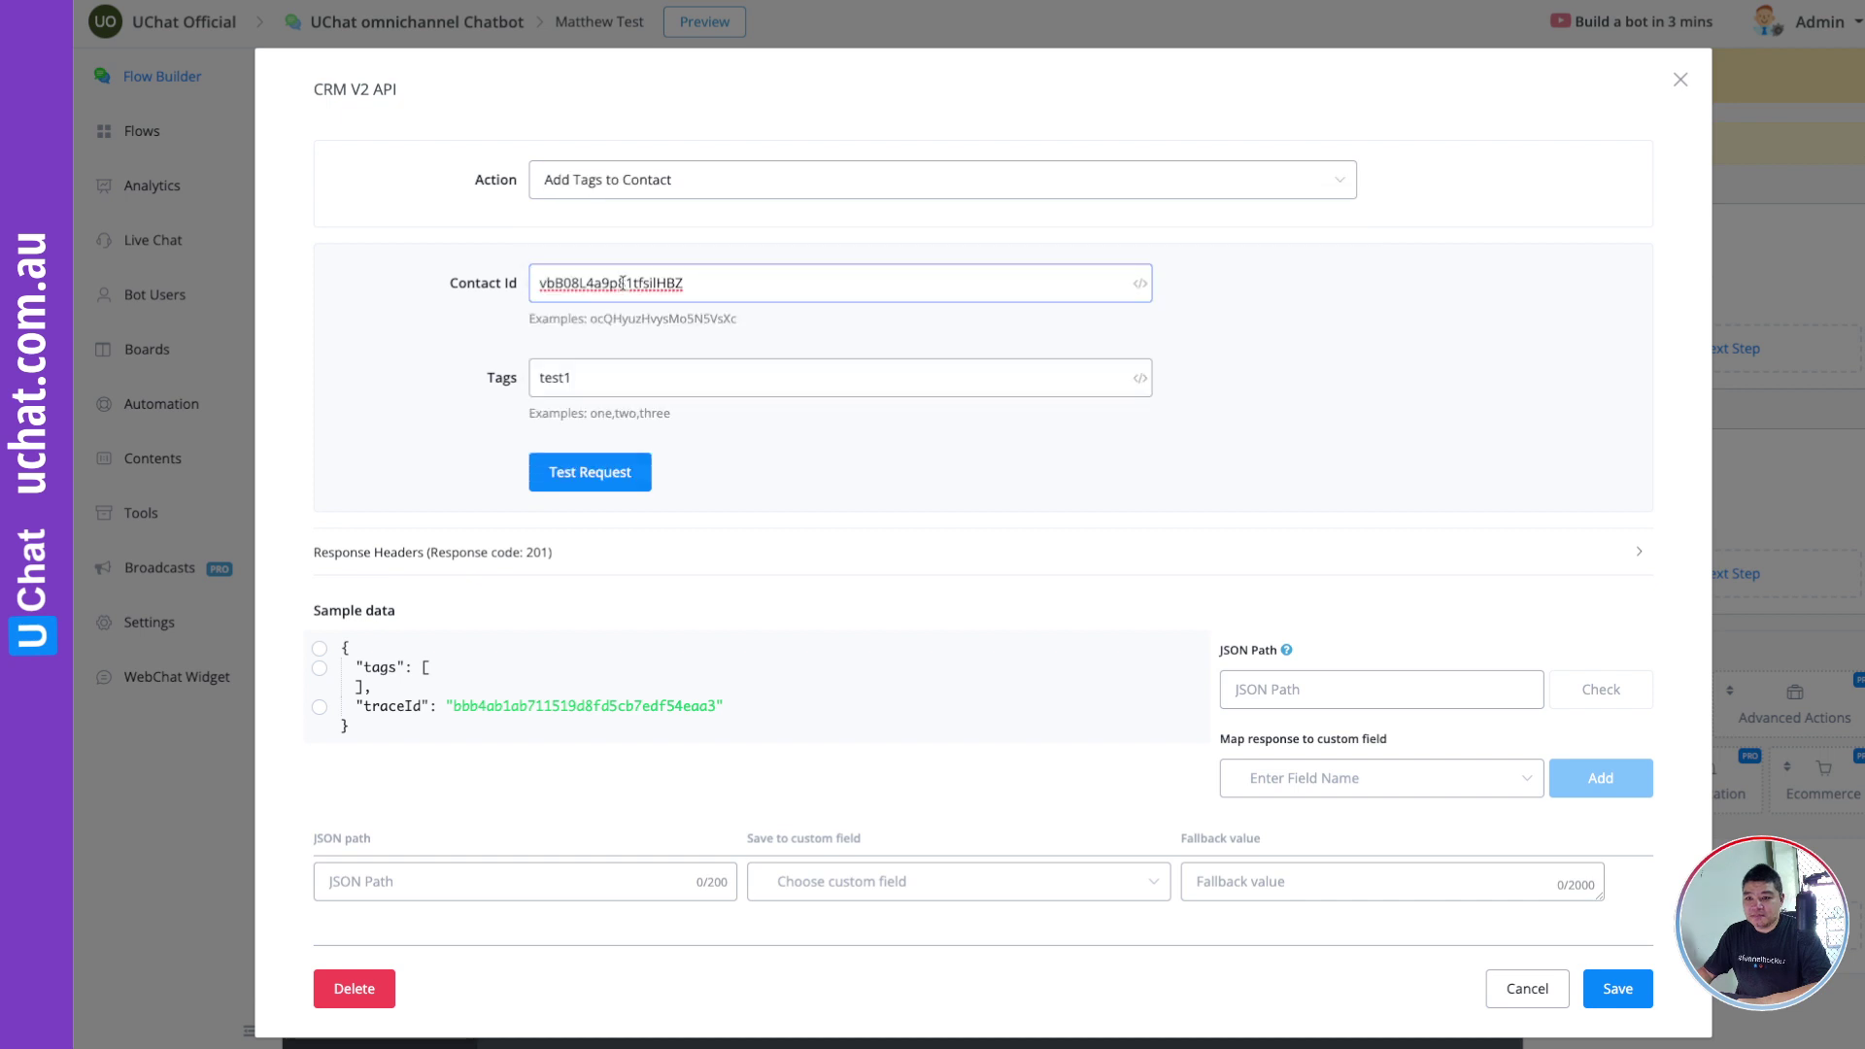
{"action": "double_click", "coordinate": [622, 282]}
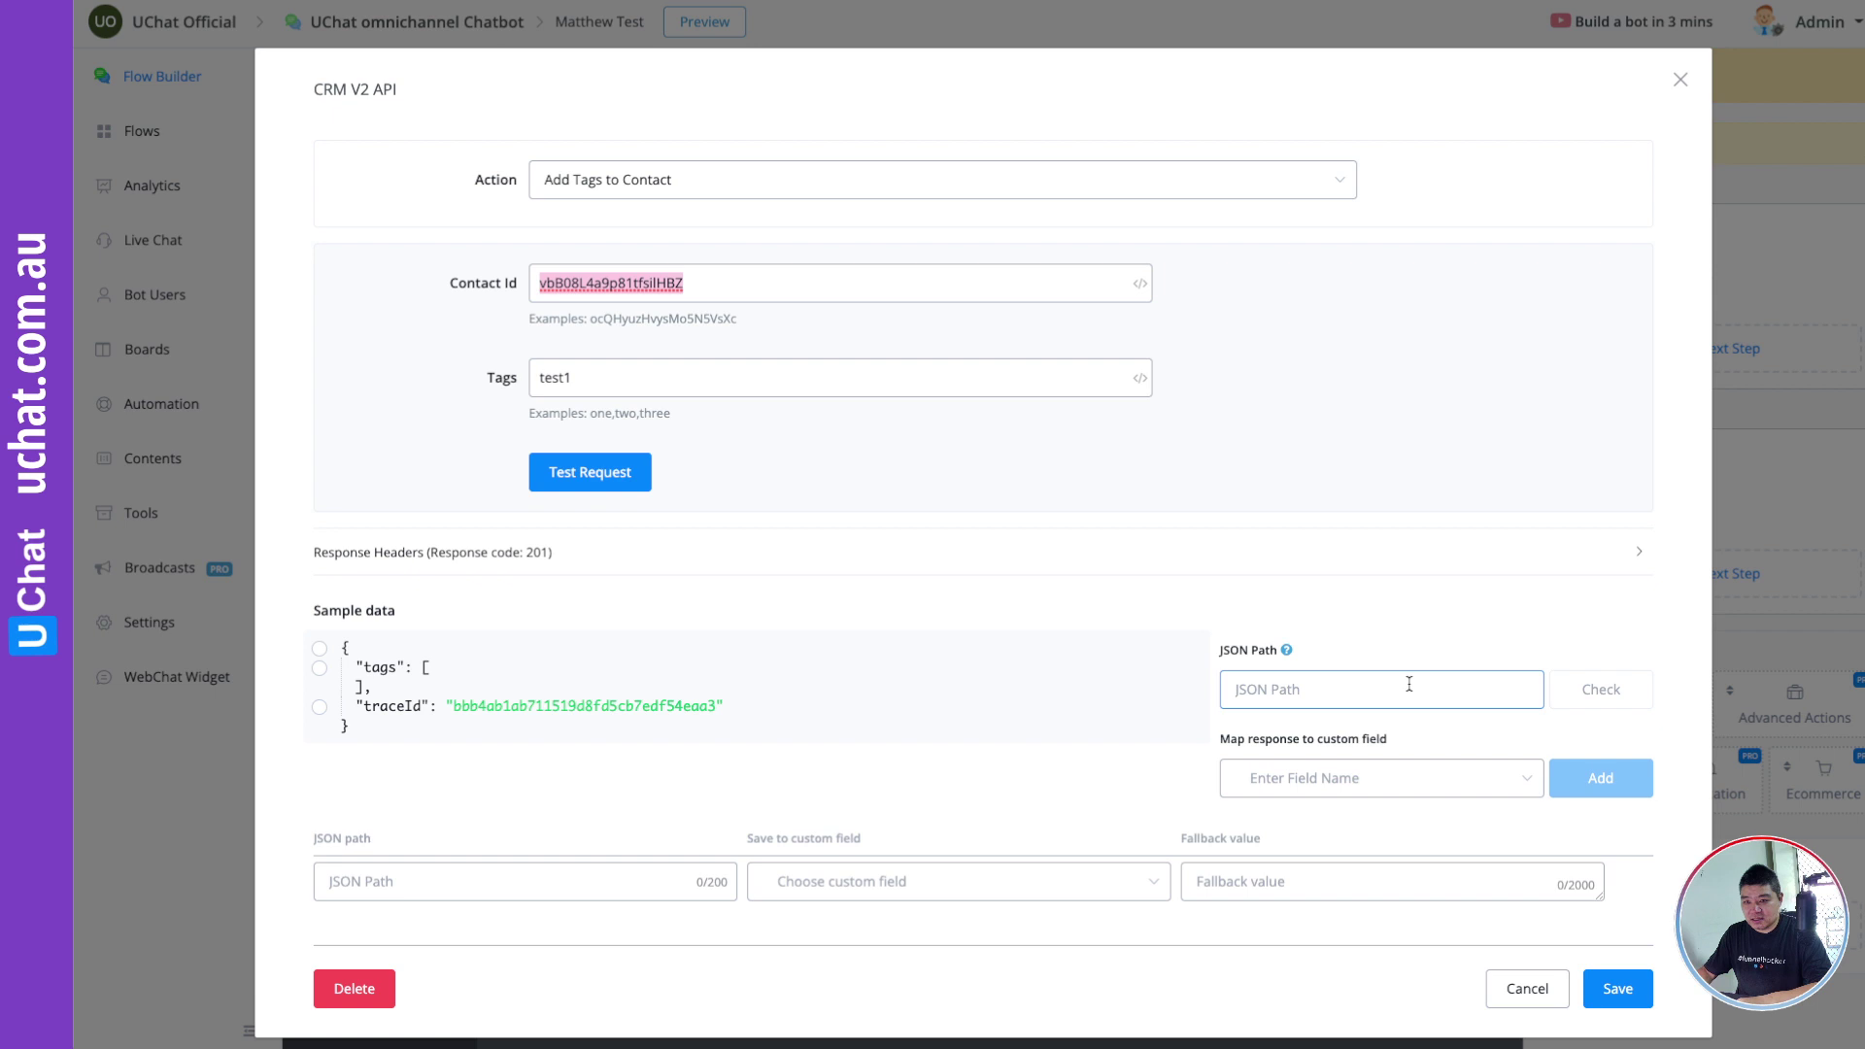
{"action": "left_click", "coordinate": [1523, 987]}
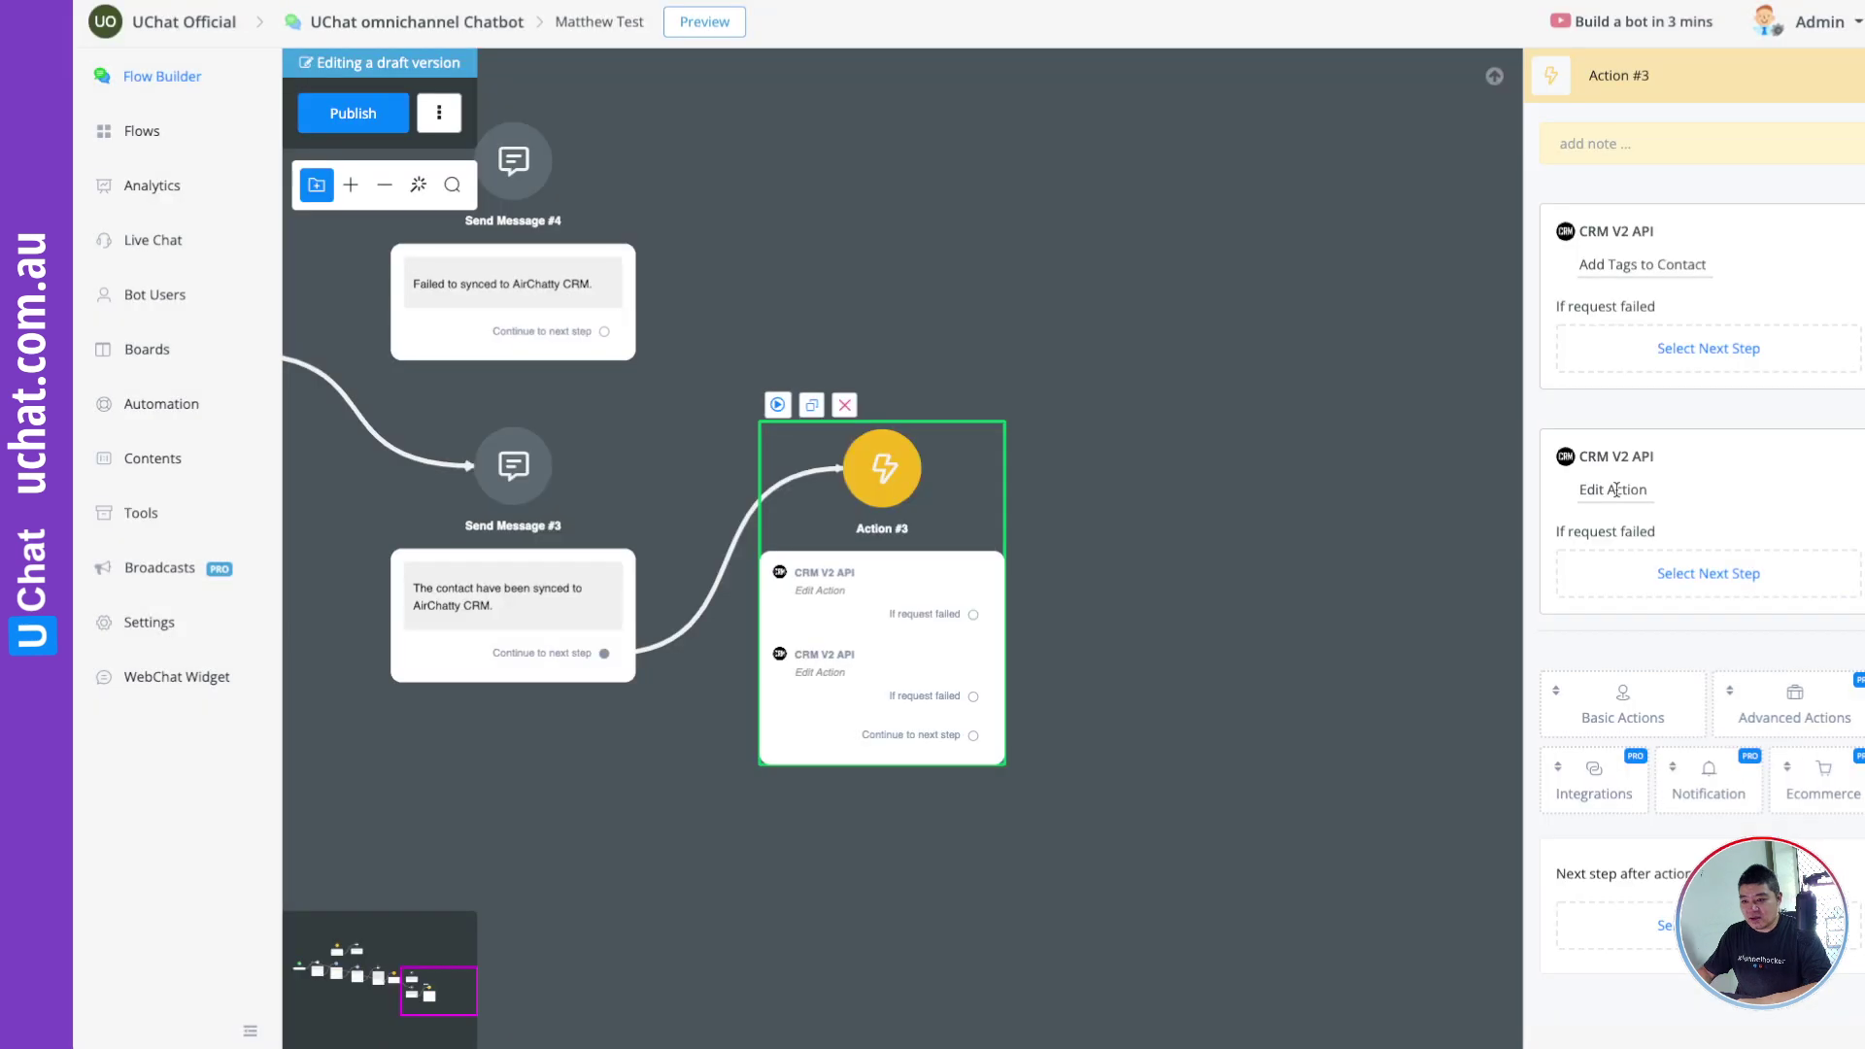
Step: Make the second CRM V2 API action Remove Tags from Contact, with the pasted contact ID and tag test1
{"action": "left_click", "coordinate": [1616, 491]}
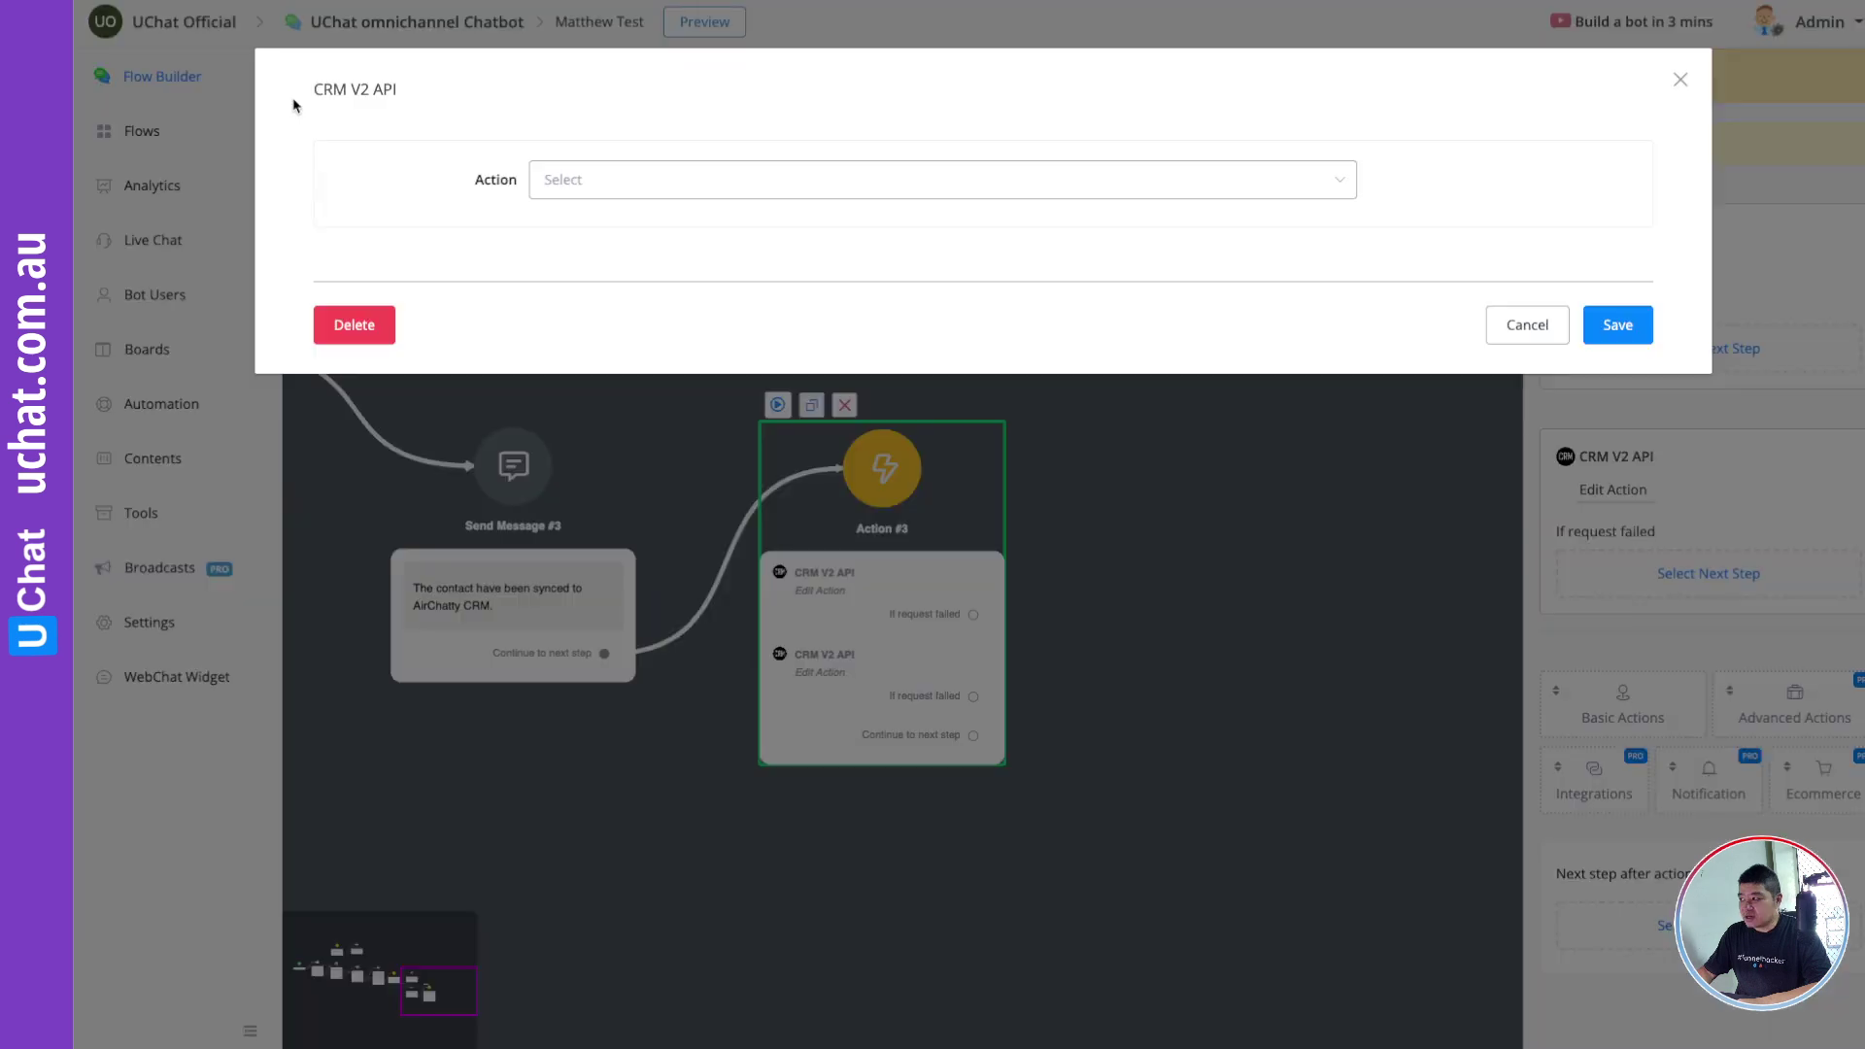
{"action": "left_click", "coordinate": [626, 182]}
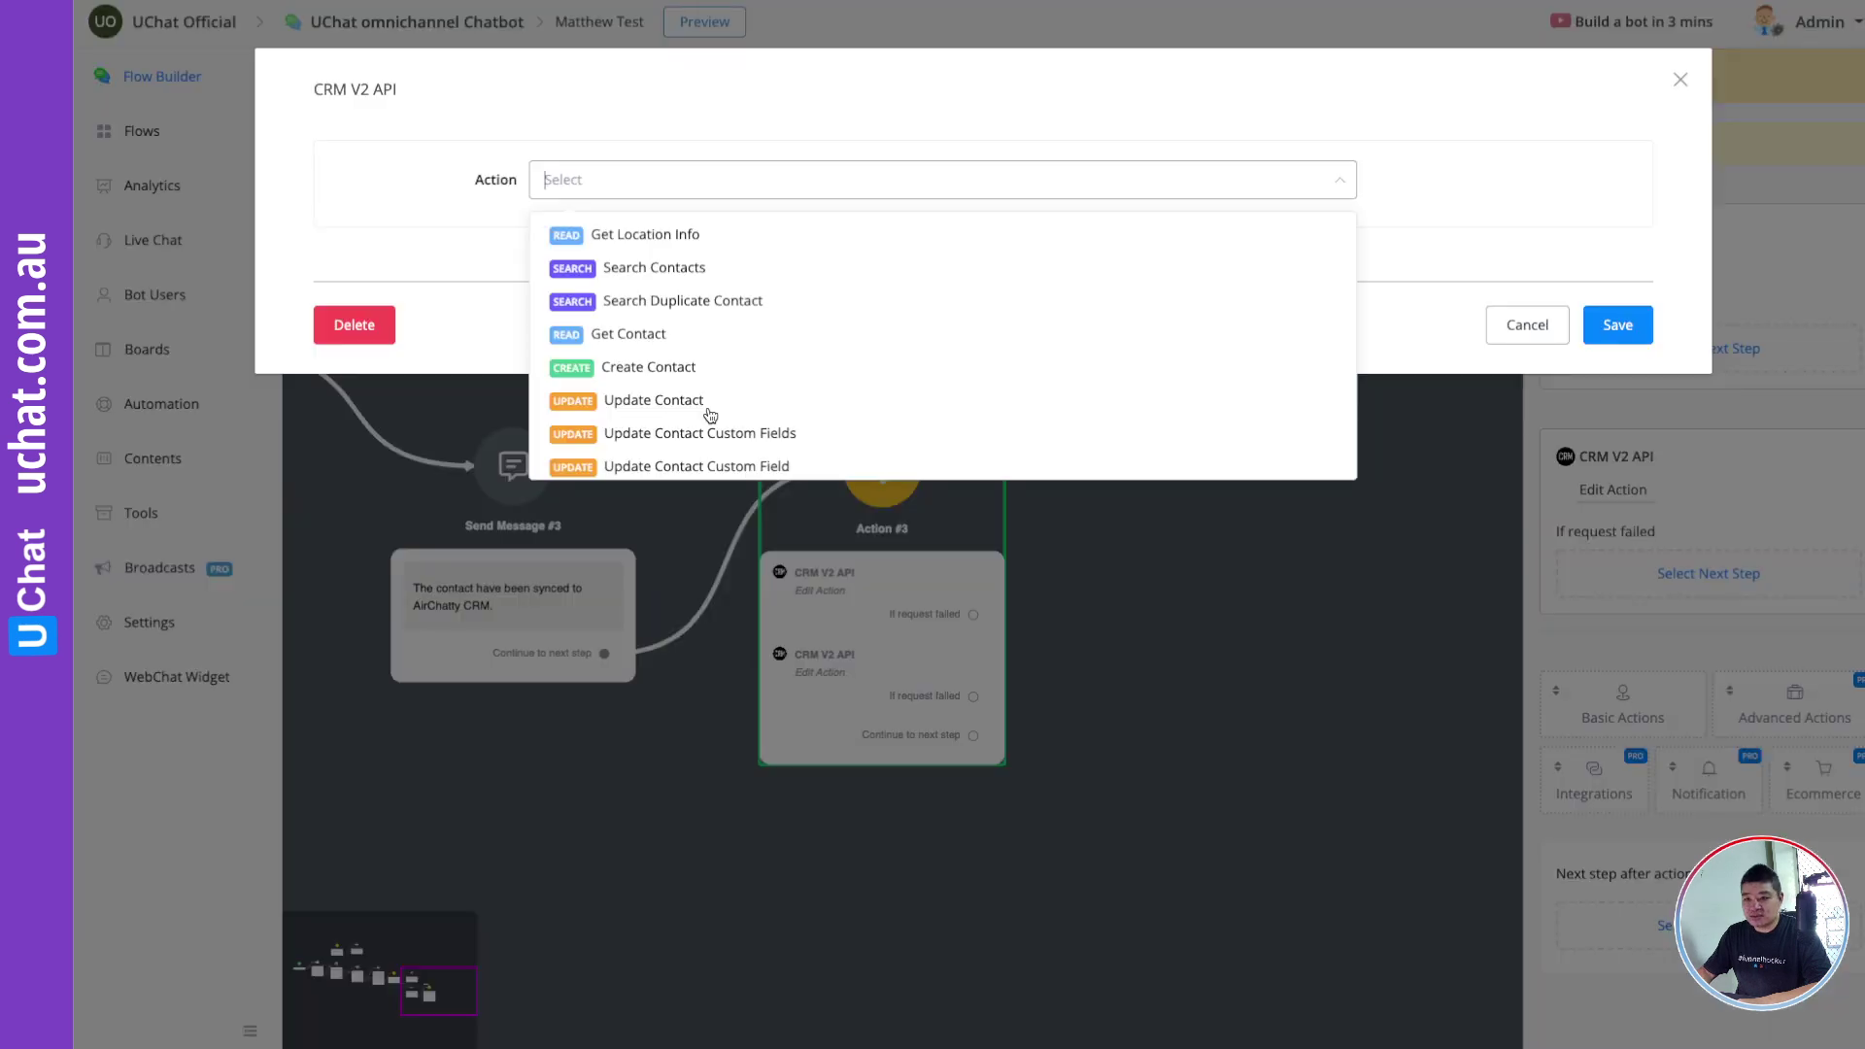
{"action": "scroll", "coordinate": [711, 416], "scroll_direction": "down", "scroll_amount": 5}
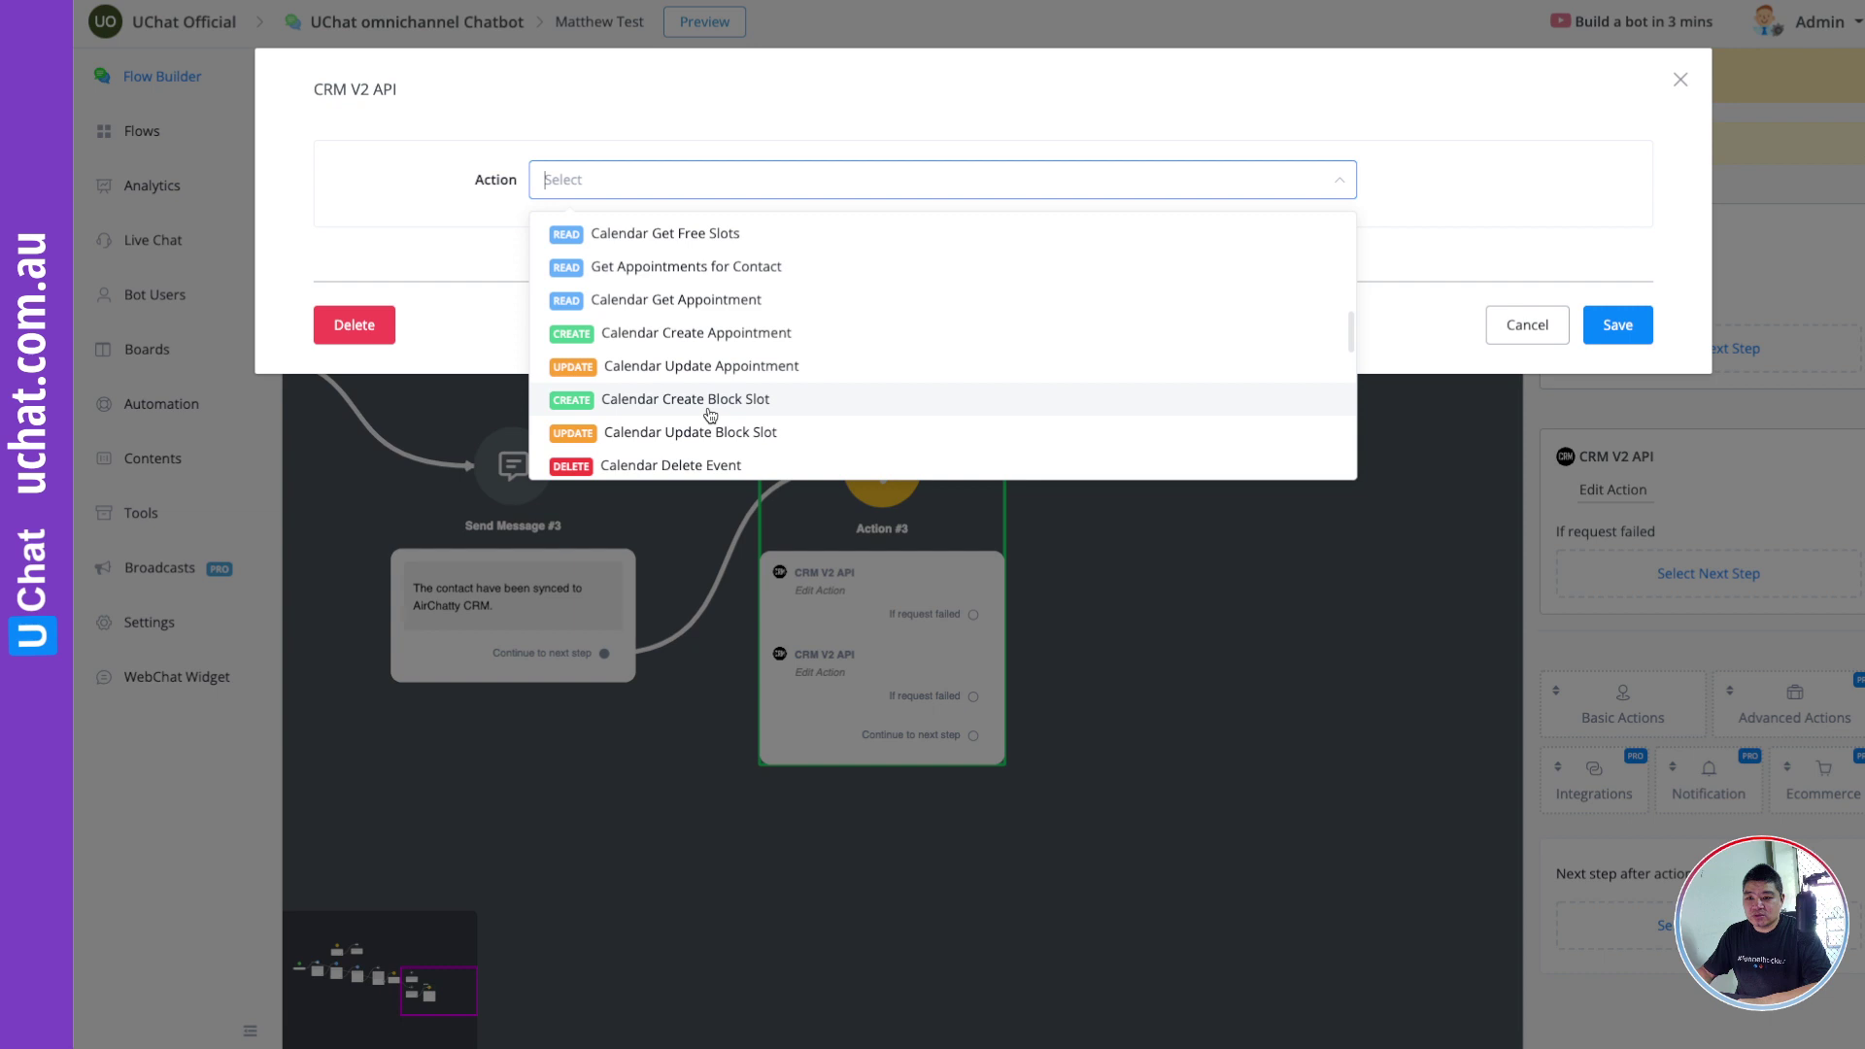
{"action": "scroll", "coordinate": [710, 416], "scroll_direction": "down", "scroll_amount": 3}
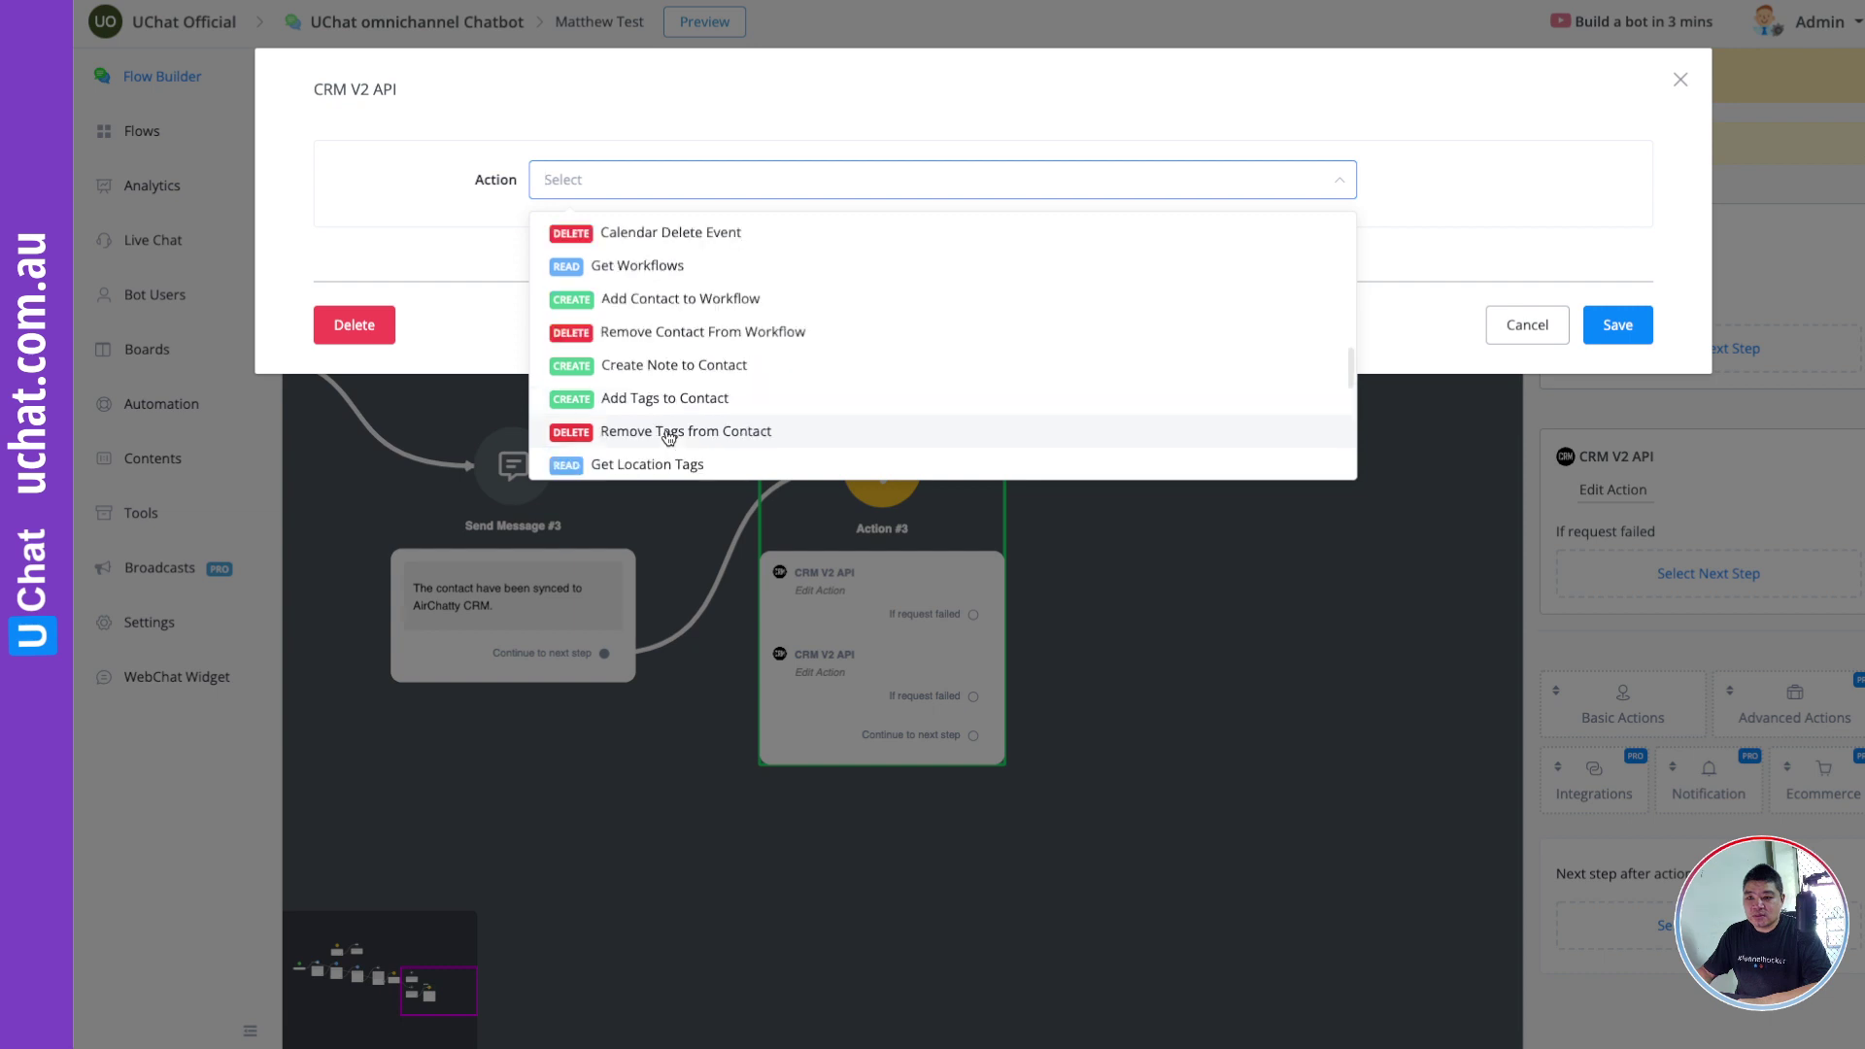
{"action": "left_click", "coordinate": [669, 433]}
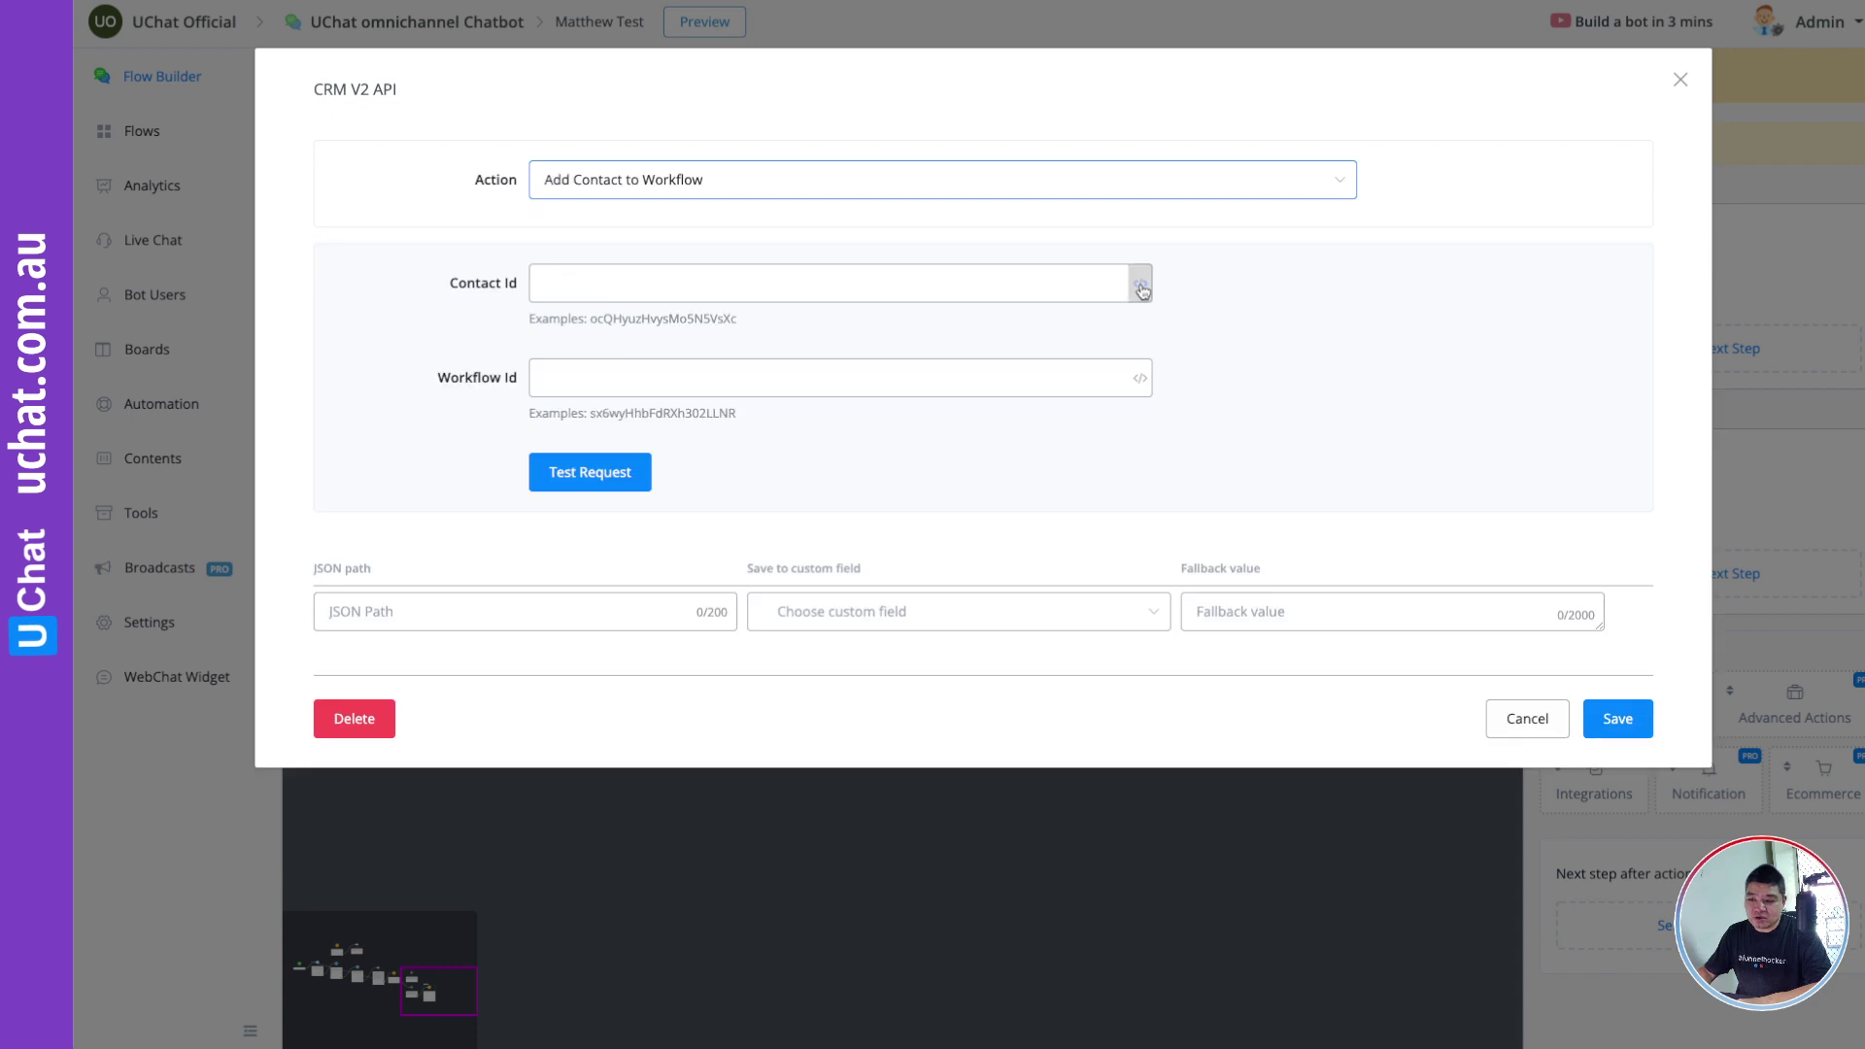
{"action": "left_click", "coordinate": [757, 289]}
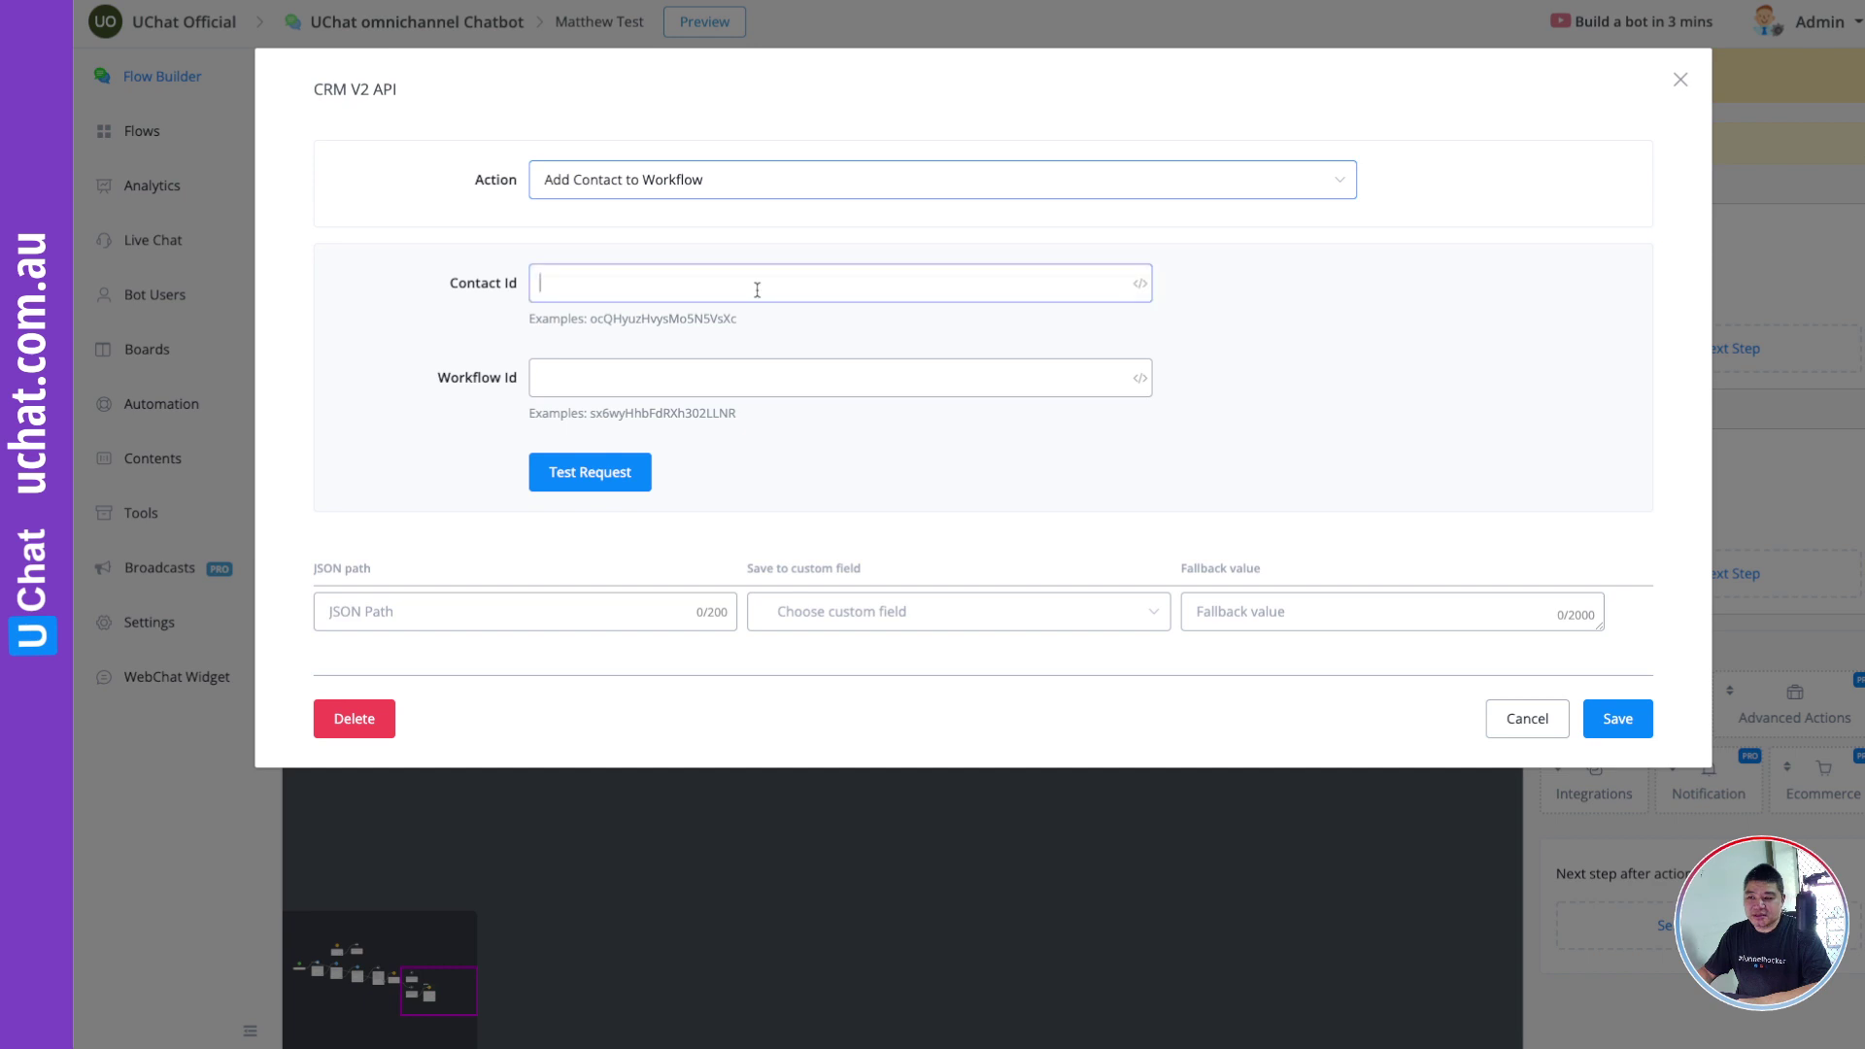
{"action": "type", "text": "vbB08Lxa9p81tfsilHBZ"}
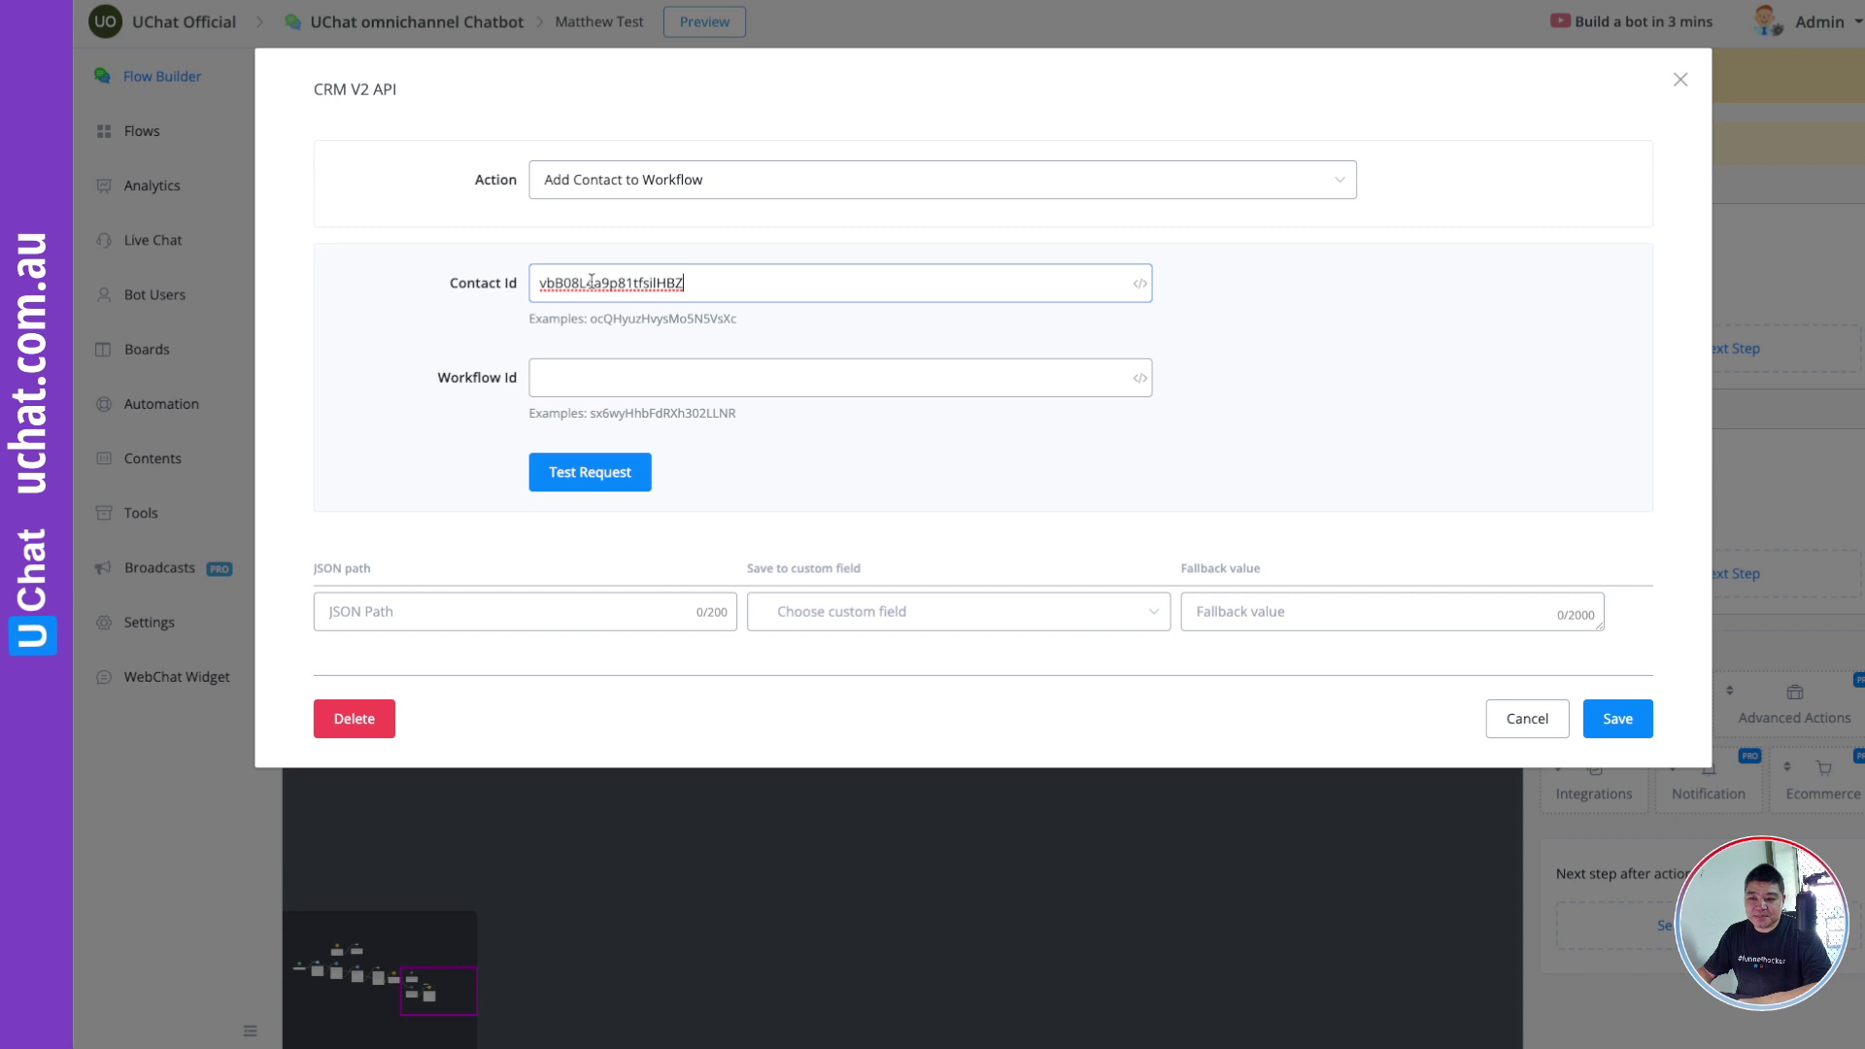
{"action": "left_click", "coordinate": [618, 187]}
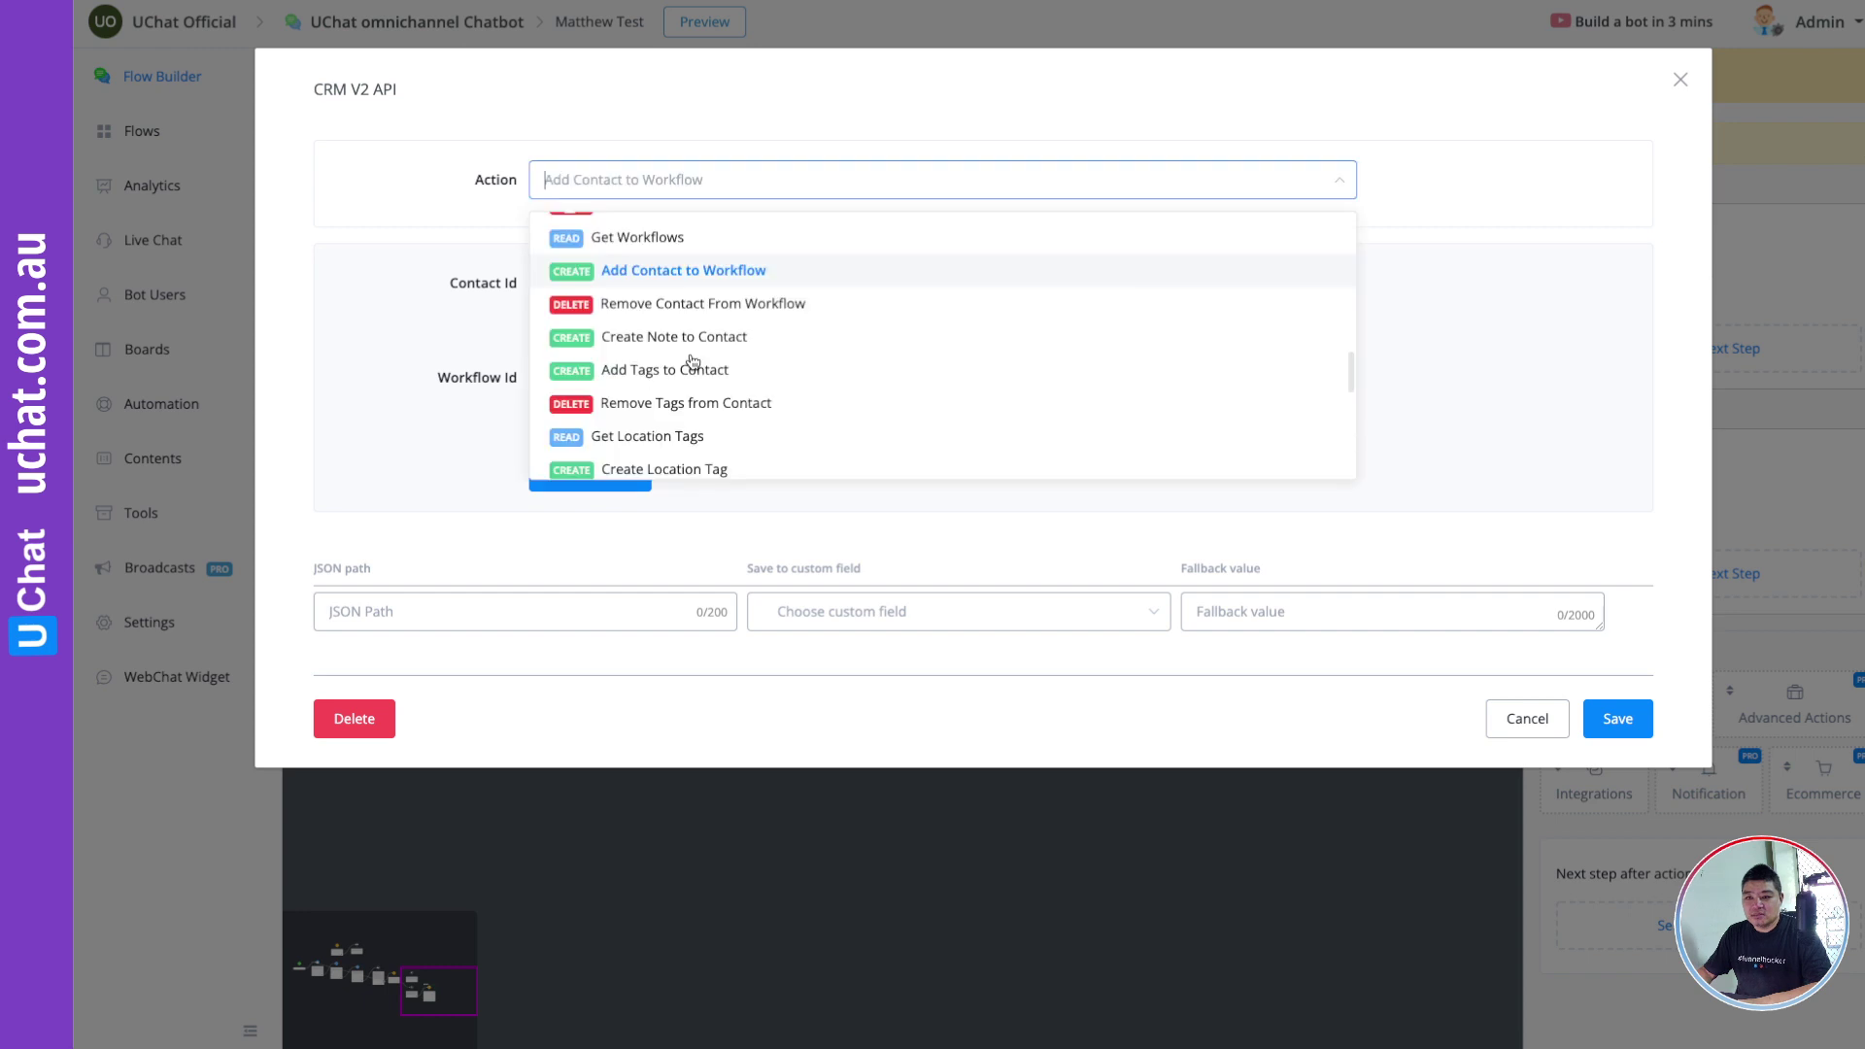
{"action": "scroll", "coordinate": [684, 382], "scroll_direction": "down", "scroll_amount": 1}
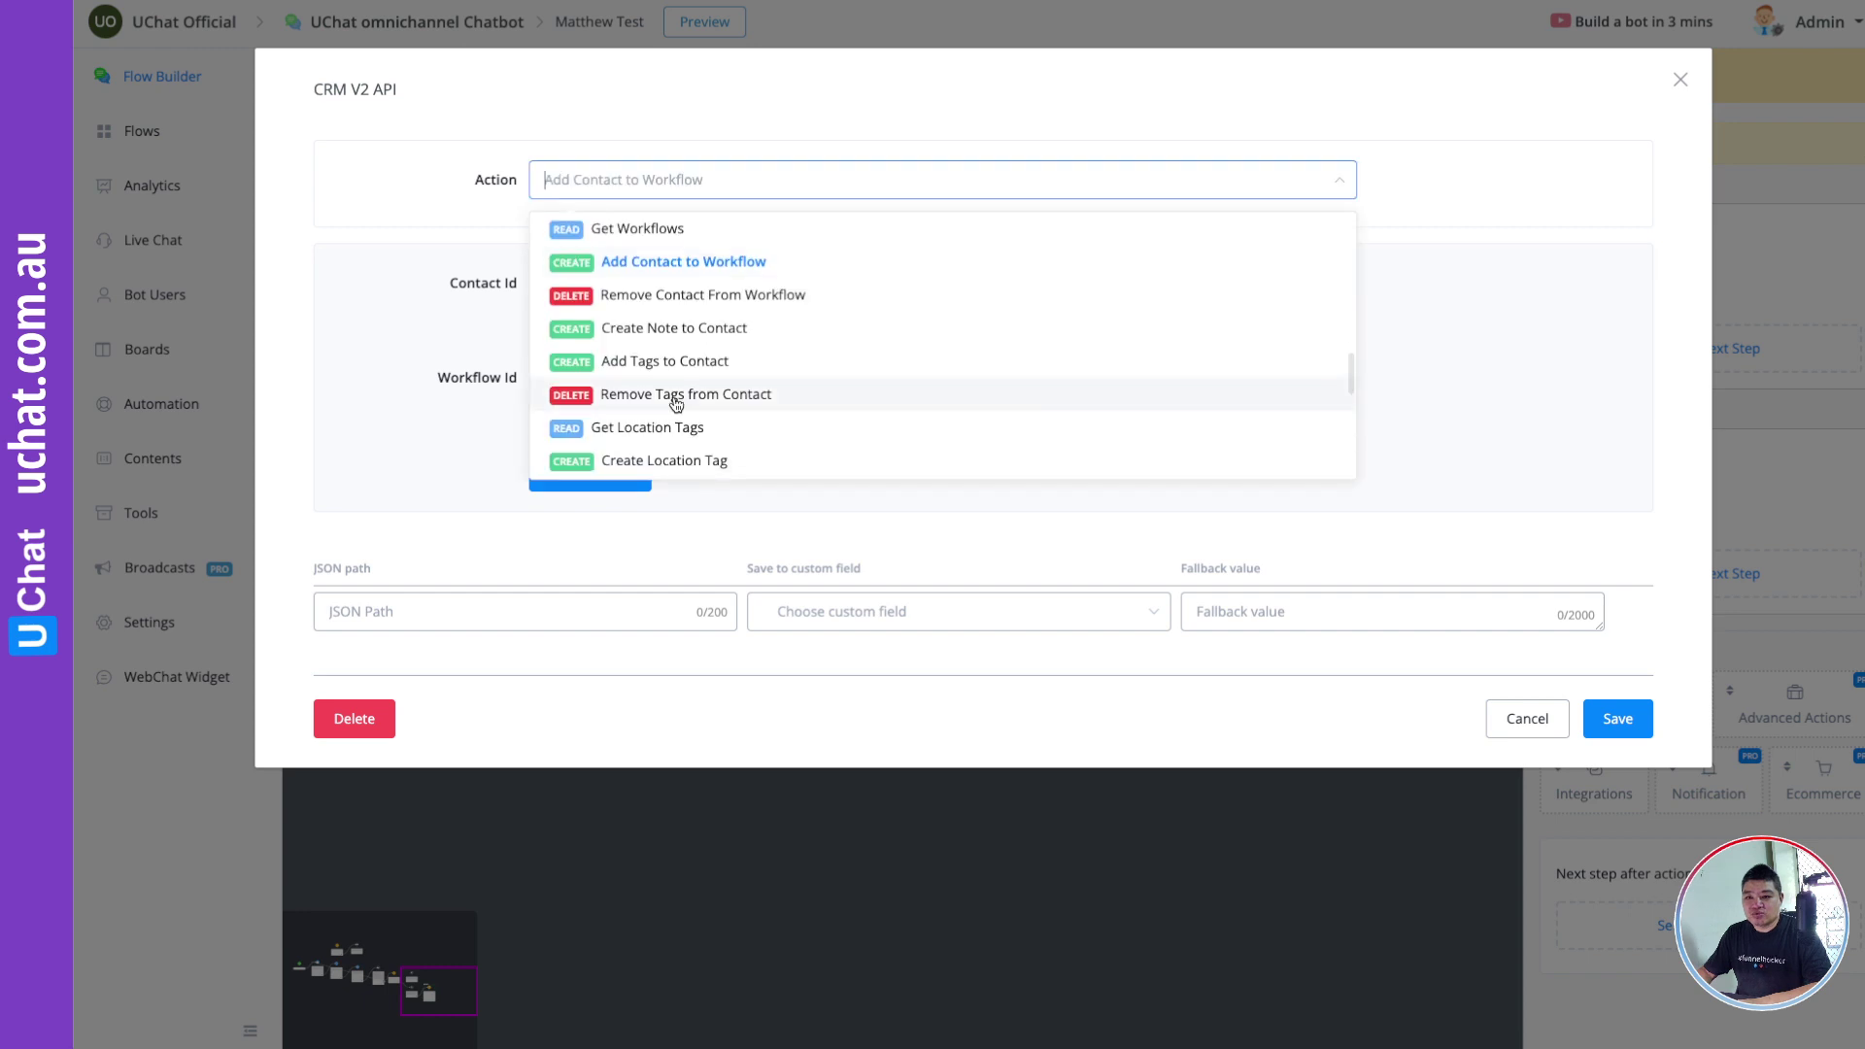
{"action": "left_click", "coordinate": [677, 394]}
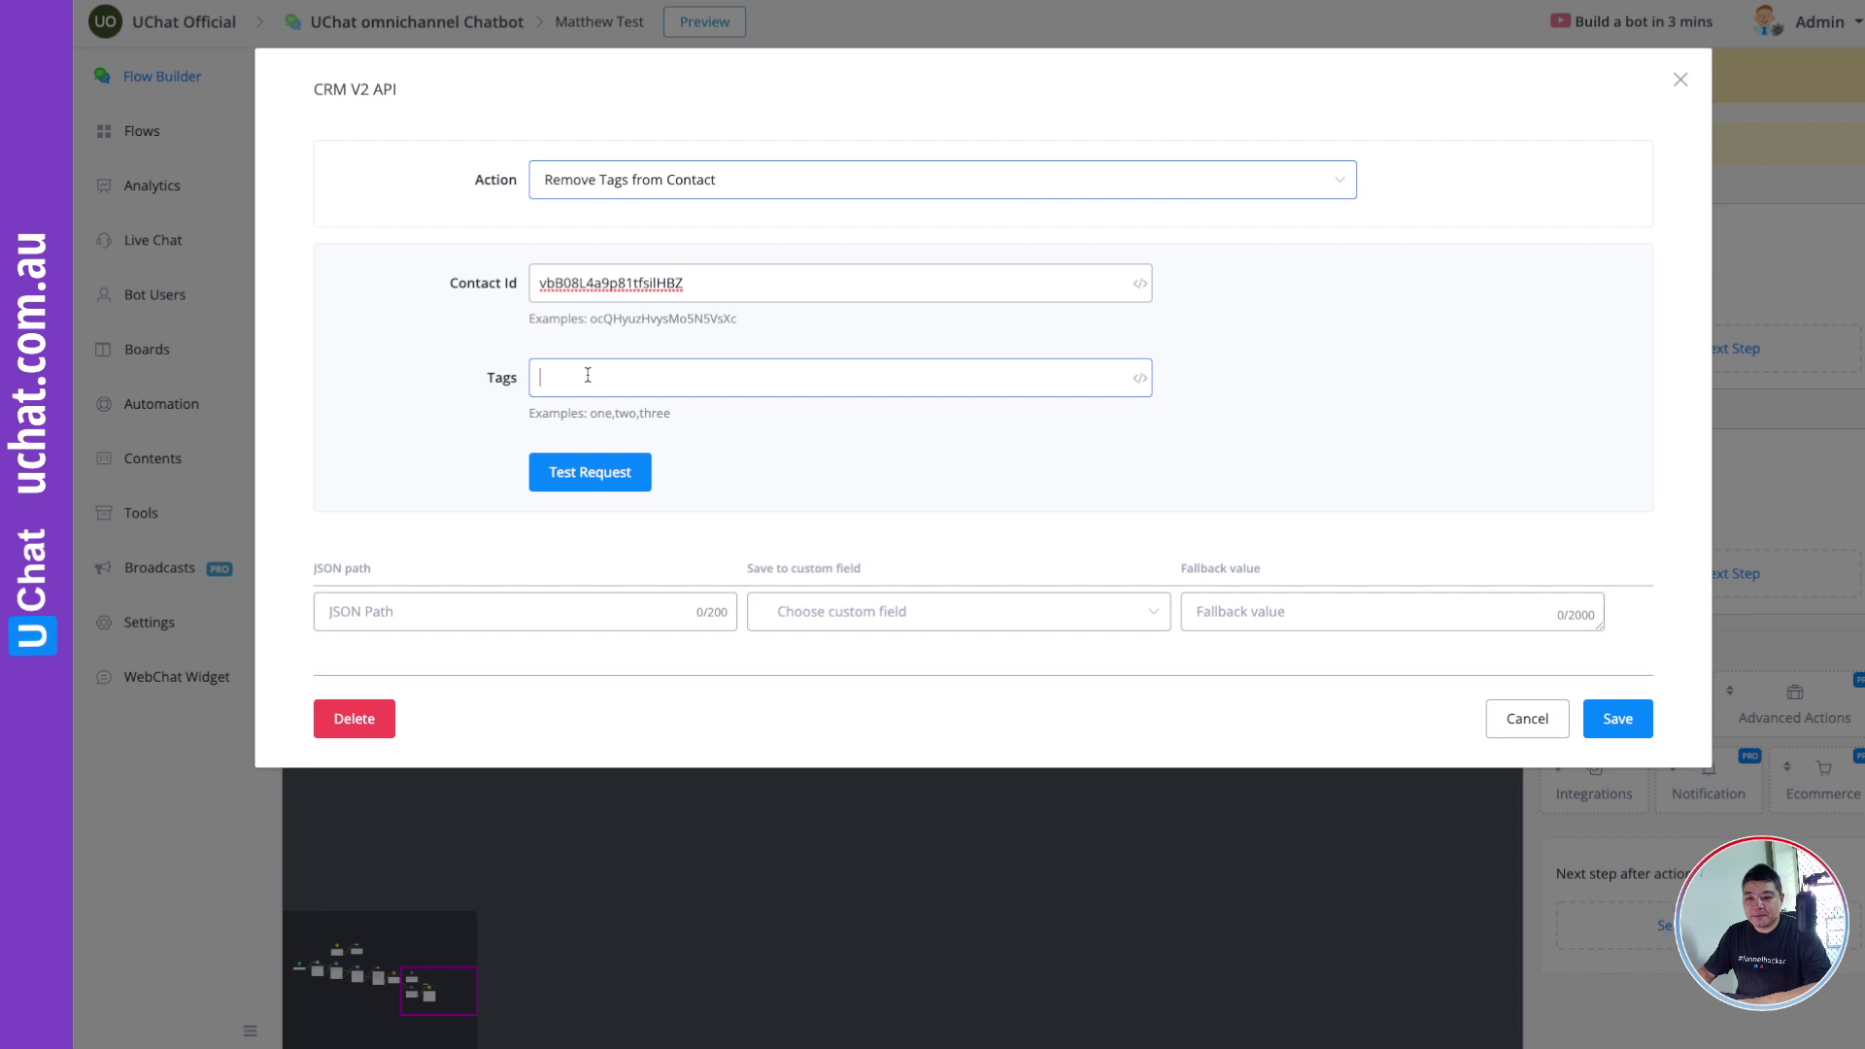
{"action": "type", "text": "test1"}
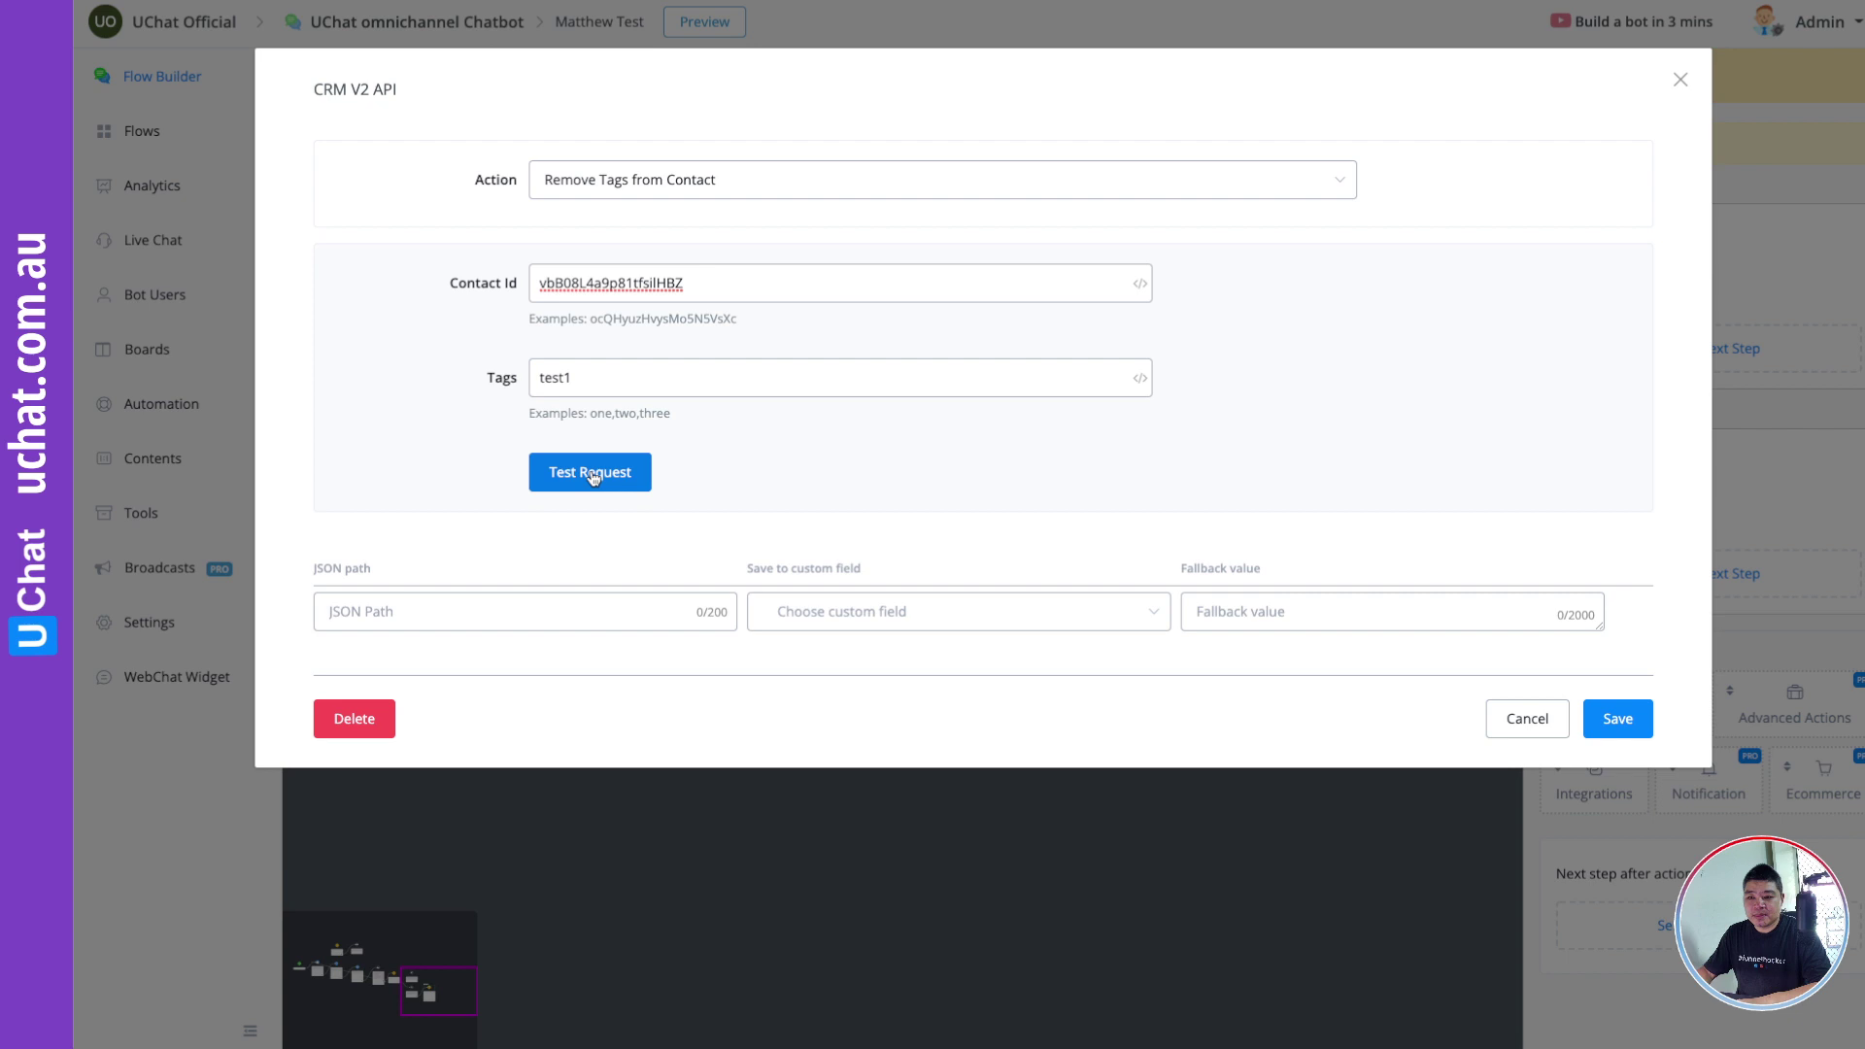
Step: Test the Remove Tags request (code 200) and confirm the contact's Tags column is now empty
{"action": "left_click", "coordinate": [593, 476]}
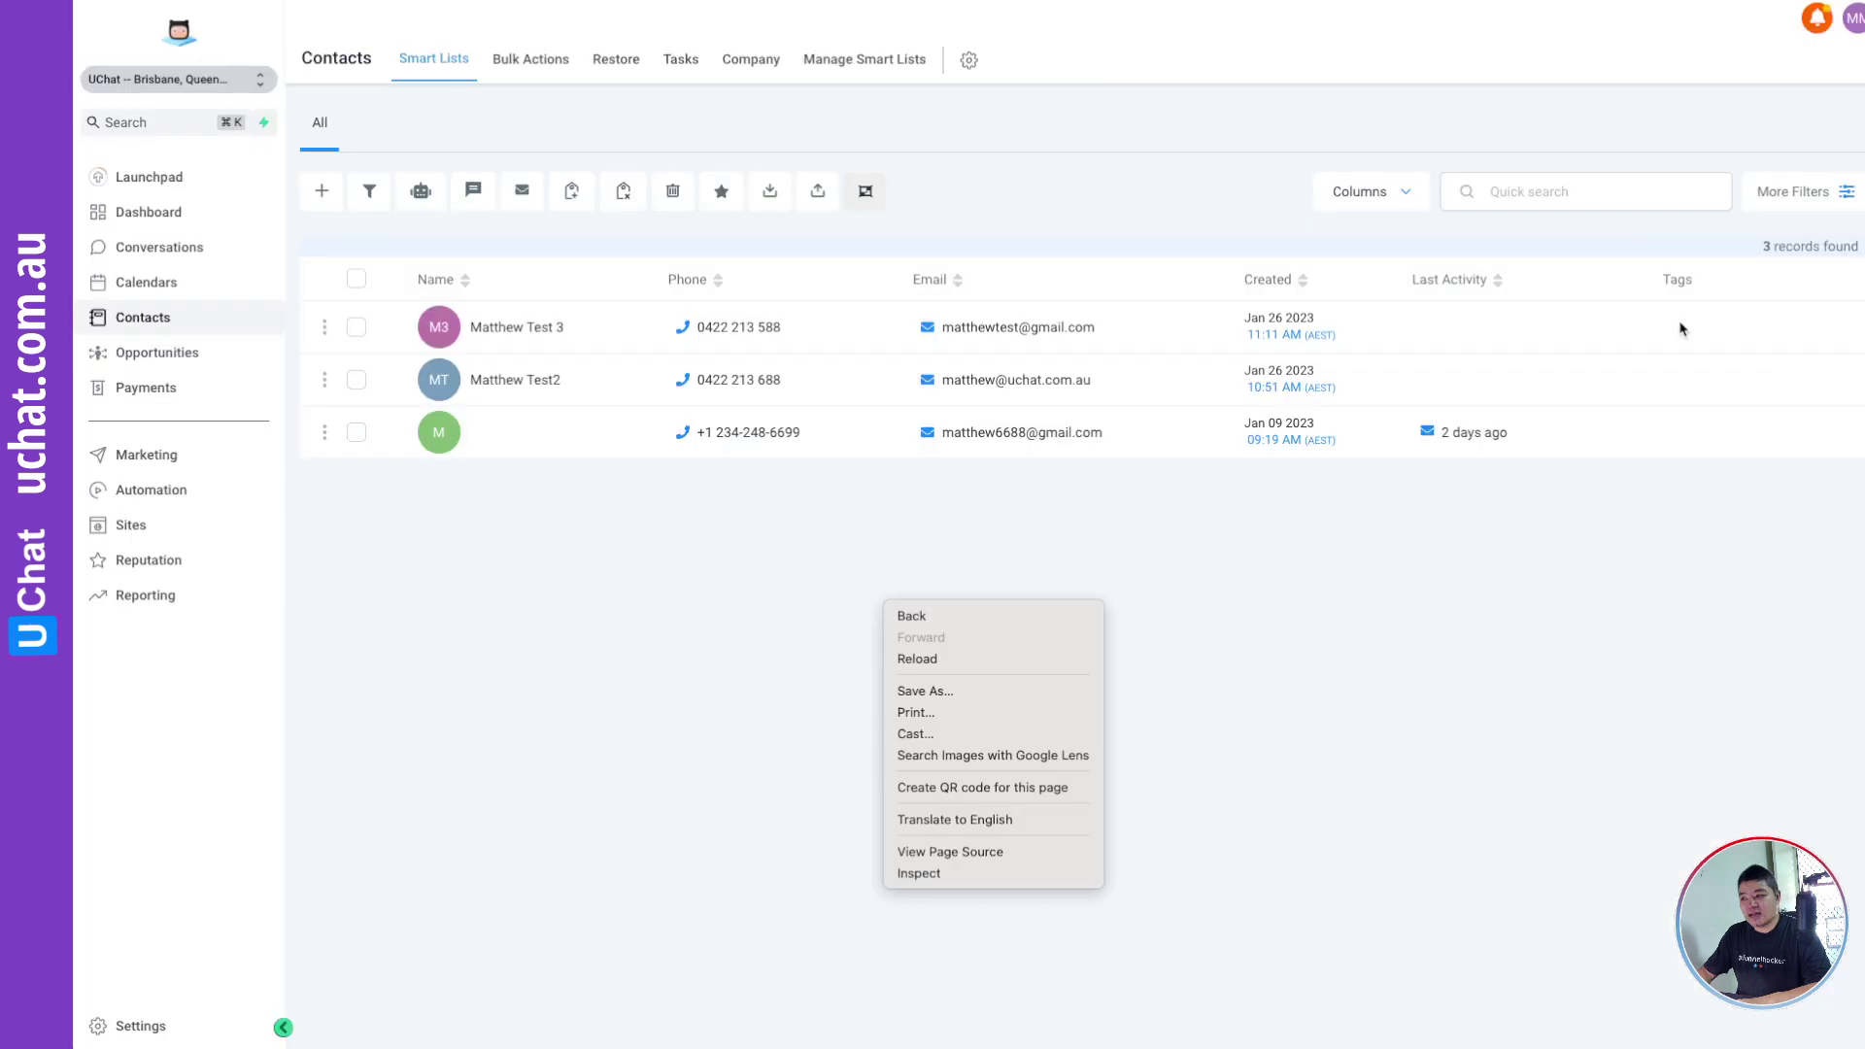
{"action": "left_click", "coordinate": [1405, 640]}
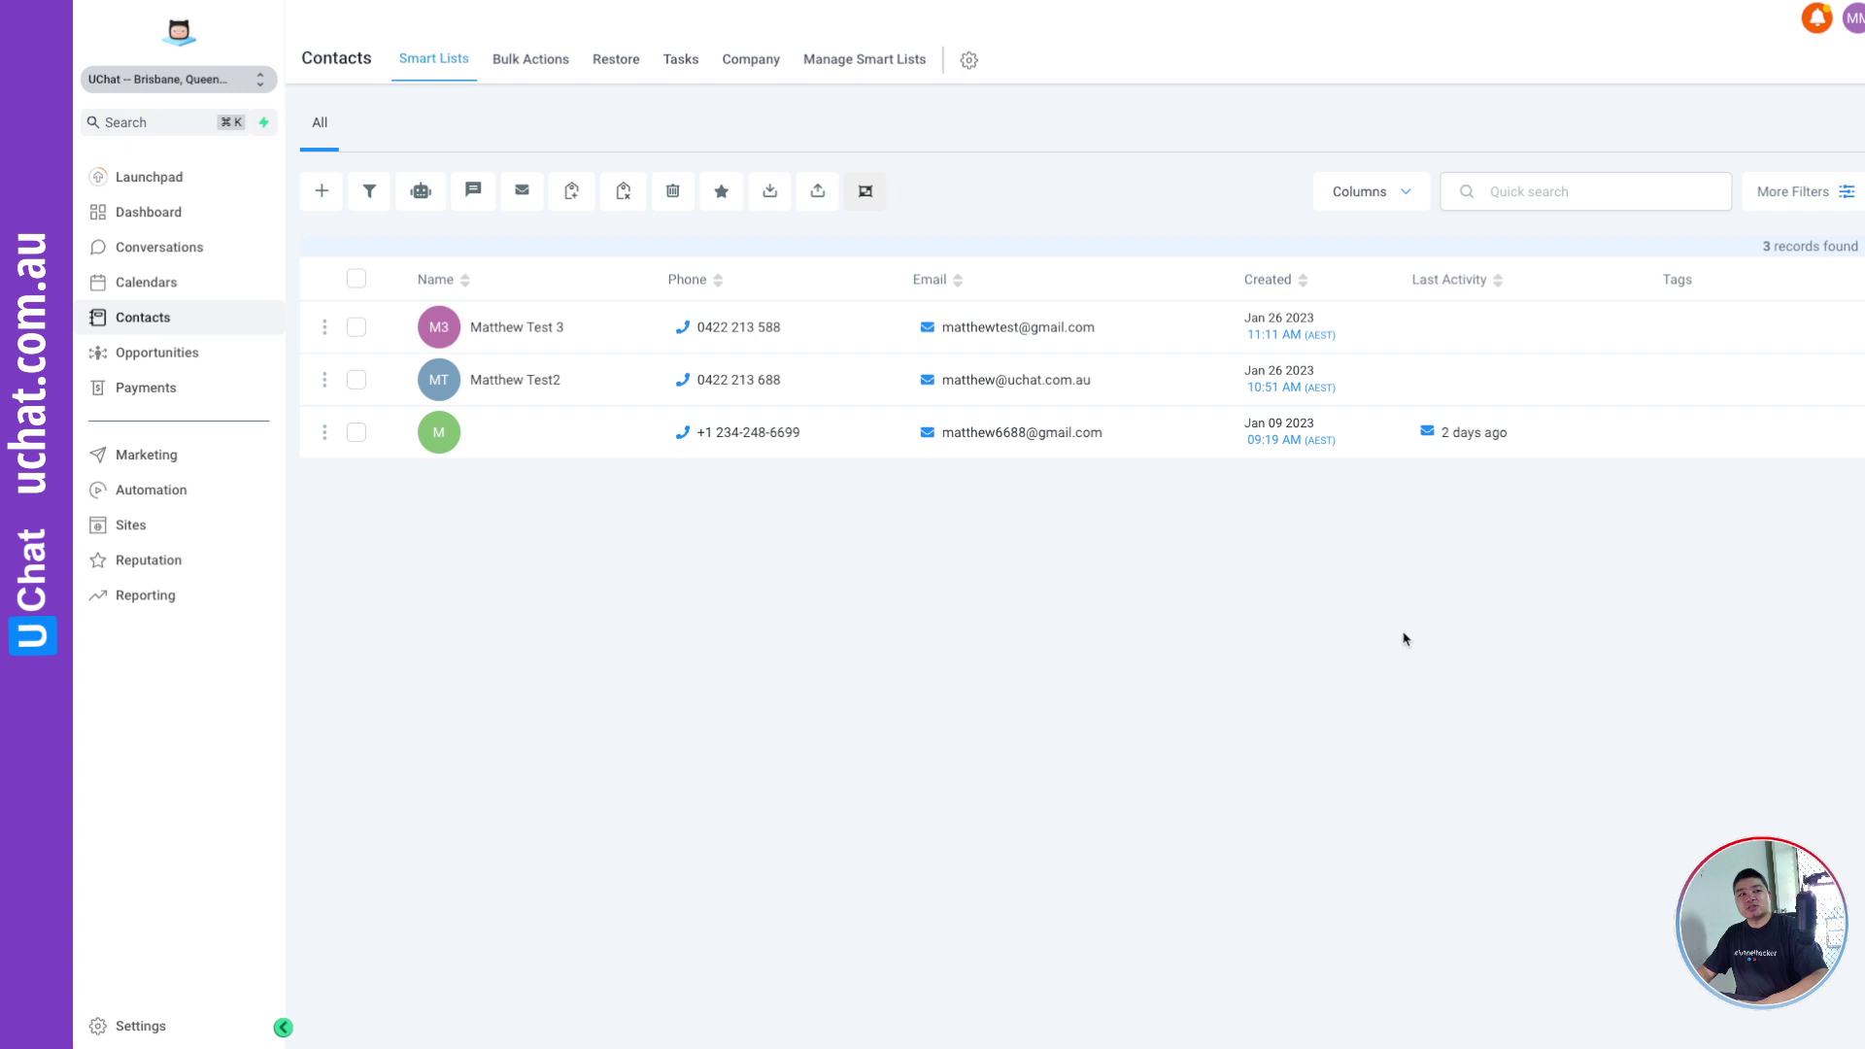